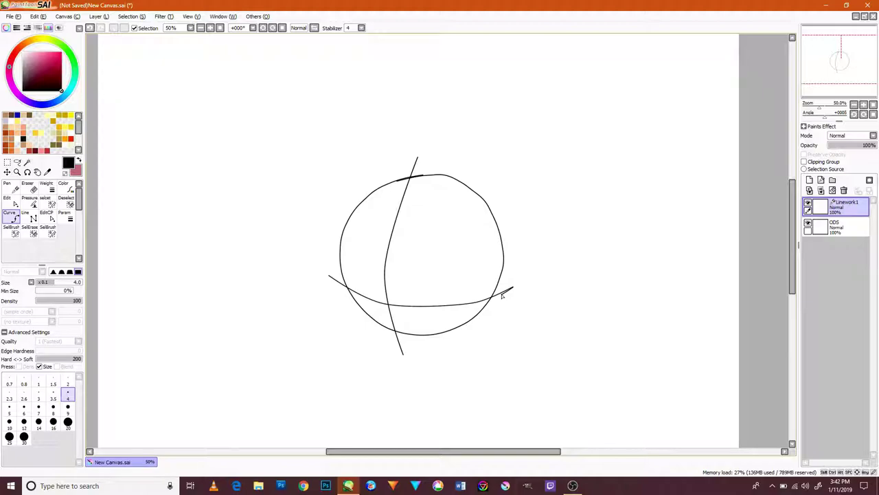
Step: Fade the guide sketch layer to 33% opacity, and on a new linework layer draw the upper muzzle line along the horizontal guide
scroll(389, 268, down, 2)
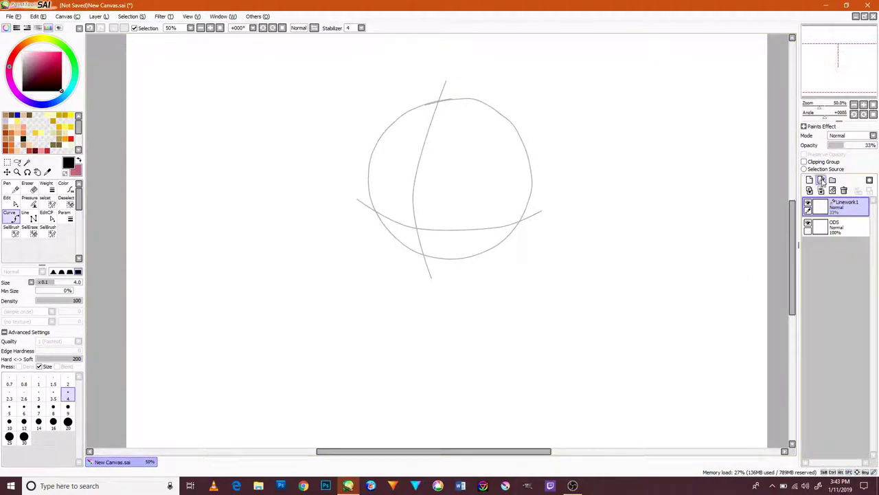
click(820, 180)
scroll(461, 199, up, 4)
click(392, 279)
click(441, 275)
double_click(758, 252)
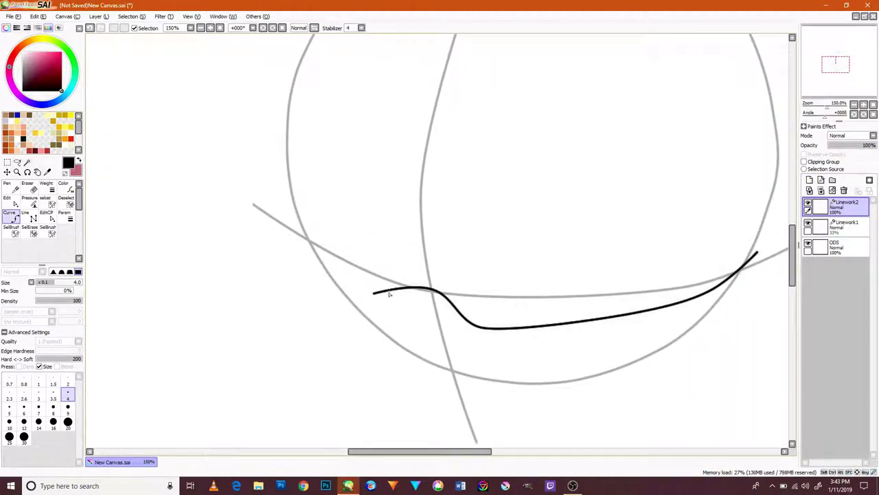
double_click(303, 220)
scroll(541, 278, down, 2)
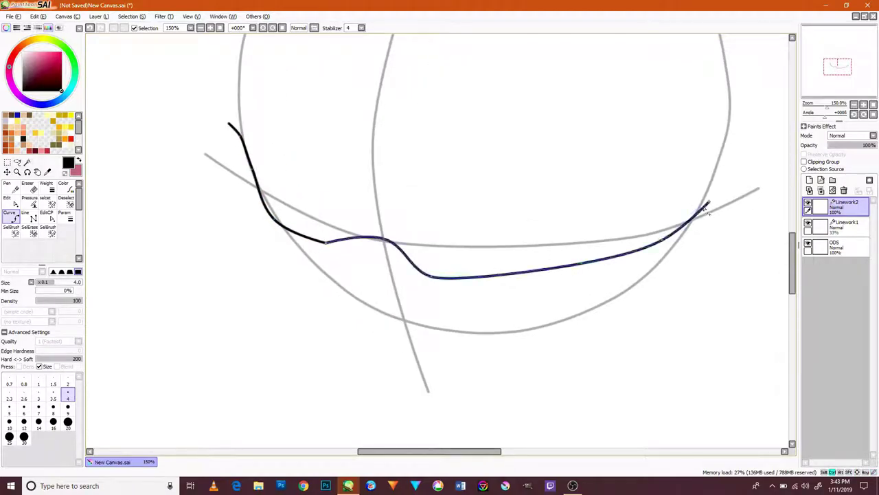
Step: Draw the jaw line below the muzzle and three pointed fur tufts on the right cheek, with reshaped tips and tapered inner ends
scroll(662, 261, down, 1)
mouse_move(360, 307)
mouse_down()
mouse_move(515, 333)
mouse_move(753, 286)
mouse_up()
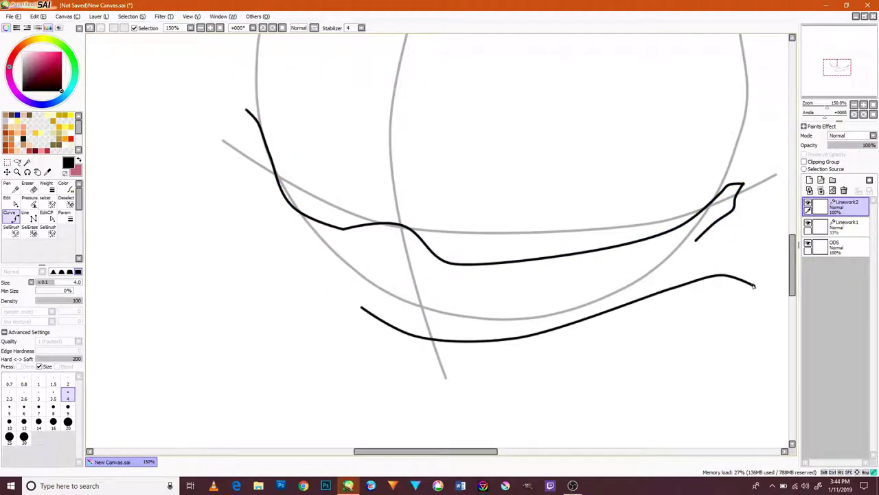
ctrl+click(749, 196)
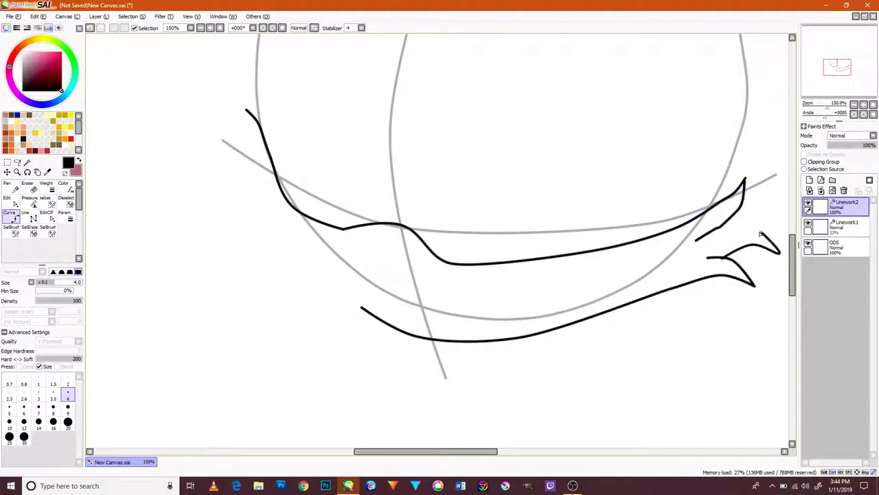
ctrl+click(746, 193)
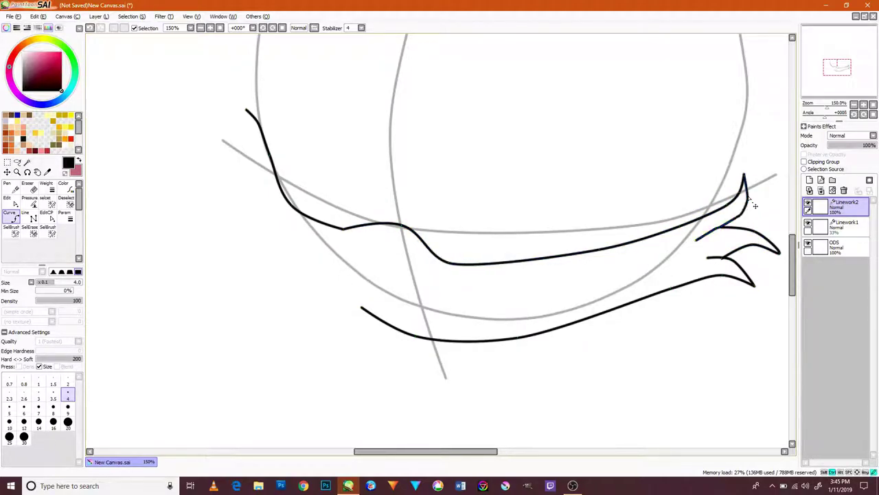
ctrl+click(756, 282)
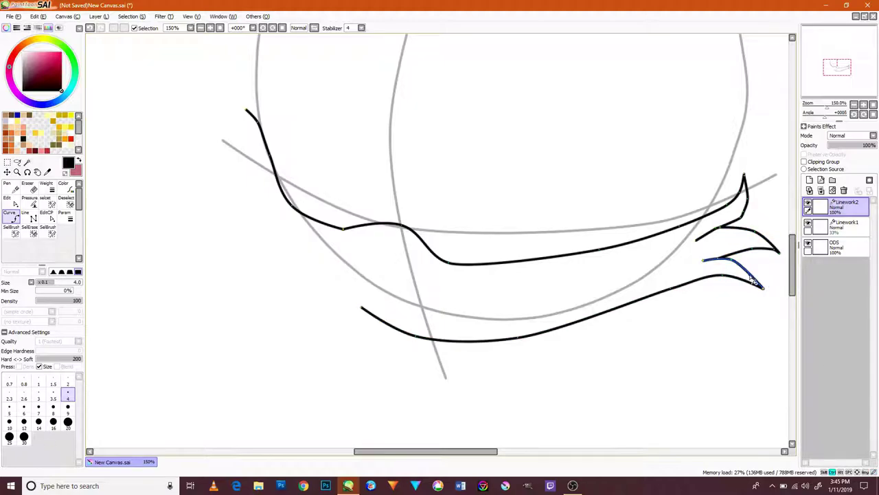
key(p)
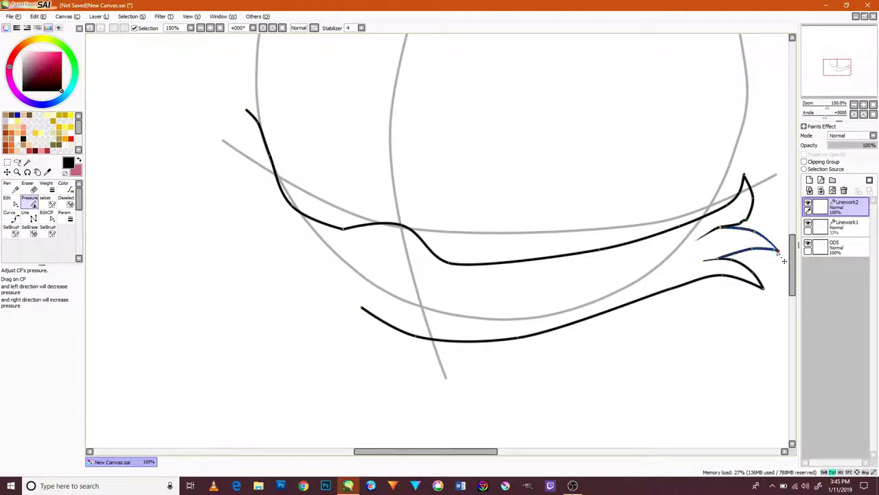
Step: Reshape the left end of the muzzle line and draw the left cheek's pointed fur tufts, joining them to the jaw line
ctrl+click(264, 136)
drag(265, 136, 375, 208)
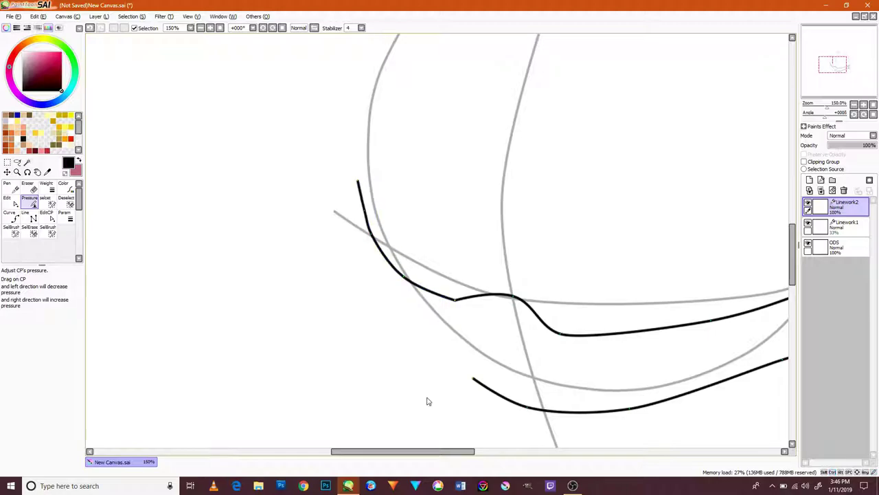
key(c)
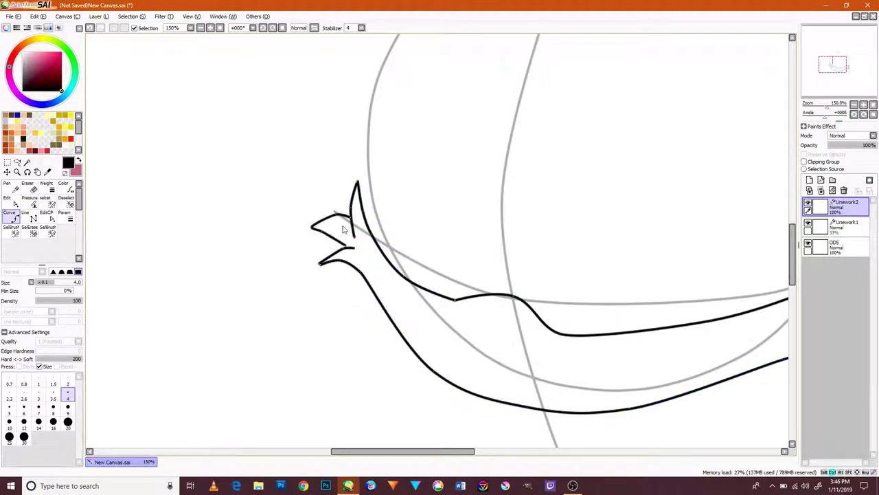
click(330, 270)
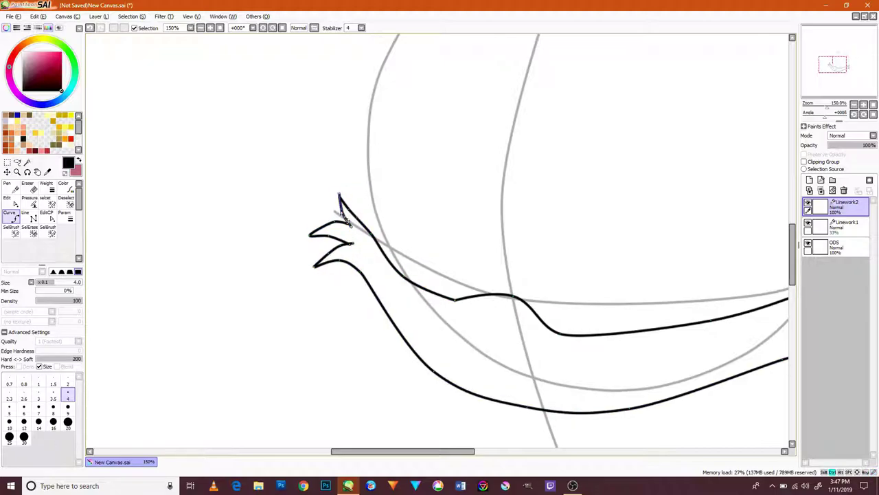
Step: Draw a small rounded nose with a highlight curve under the muzzle bump, and add tapered crease lines at both ends of the bump
drag(471, 304, 455, 245)
click(461, 252)
double_click(466, 260)
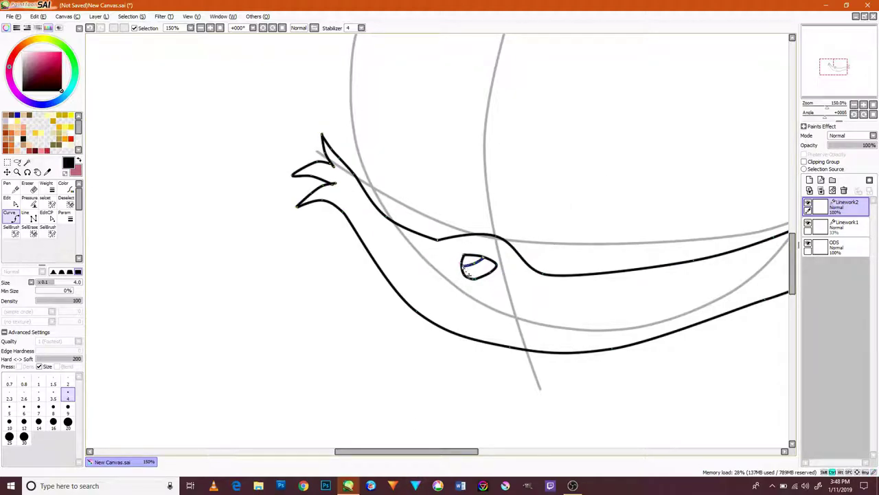
scroll(479, 270, up, 1)
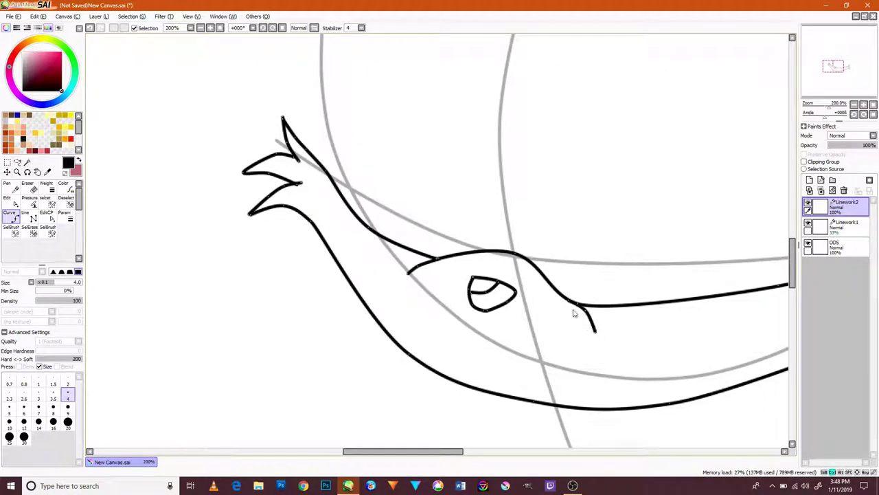
key(p)
scroll(405, 276, down, 1)
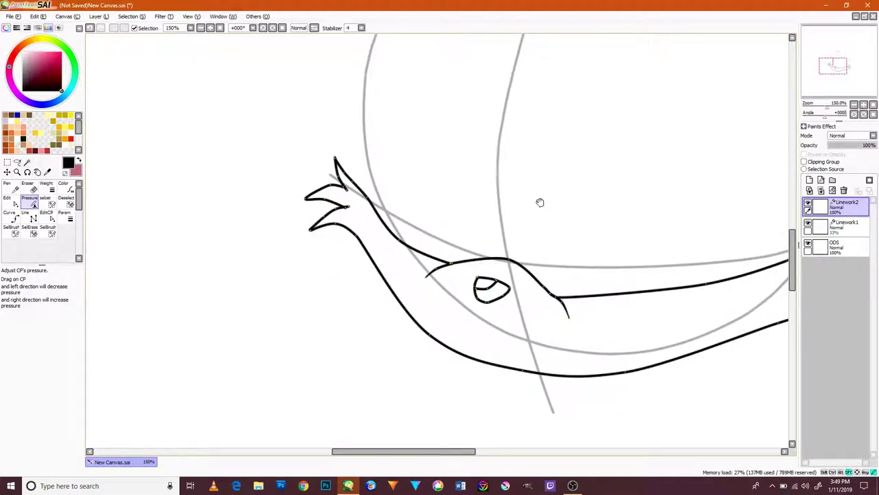
Step: Draw tall arched outlines for both eyes above the muzzle, undoing and redrawing the larger eye's outer side further in
key(c)
click(522, 259)
drag(564, 110, 445, 175)
click(445, 172)
click(537, 140)
click(642, 182)
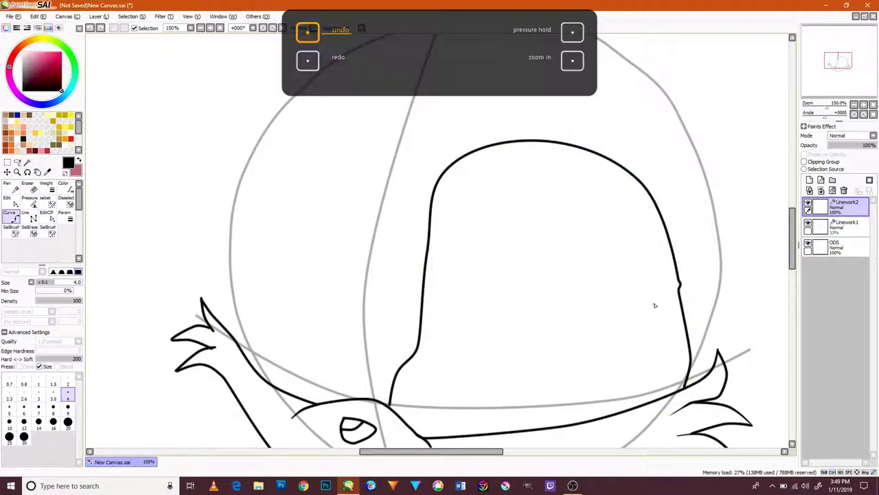
key(ctrl+z)
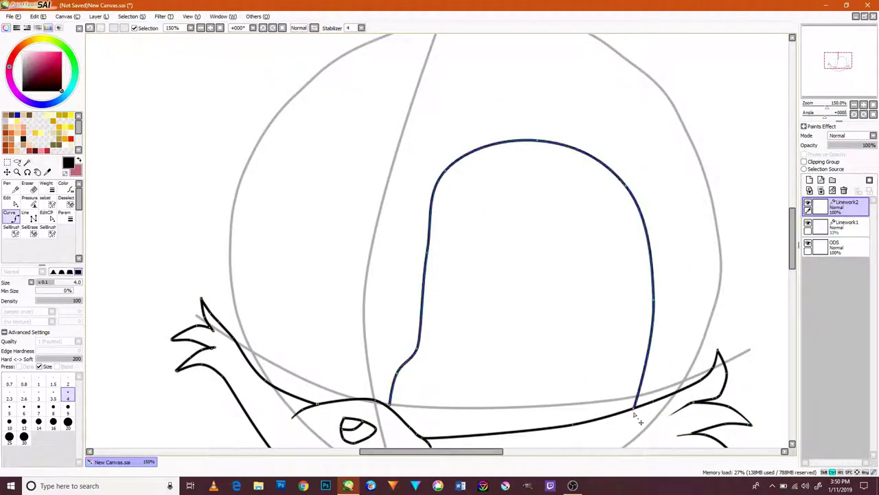
drag(638, 419, 677, 438)
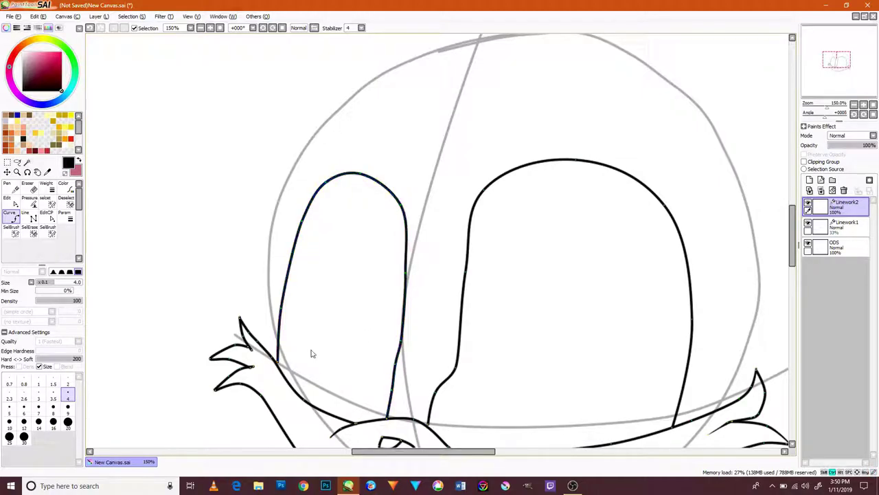
Step: Erase the muzzle line running beneath both eyes with the eraser at size 10
scroll(316, 193, down, 3)
key(e)
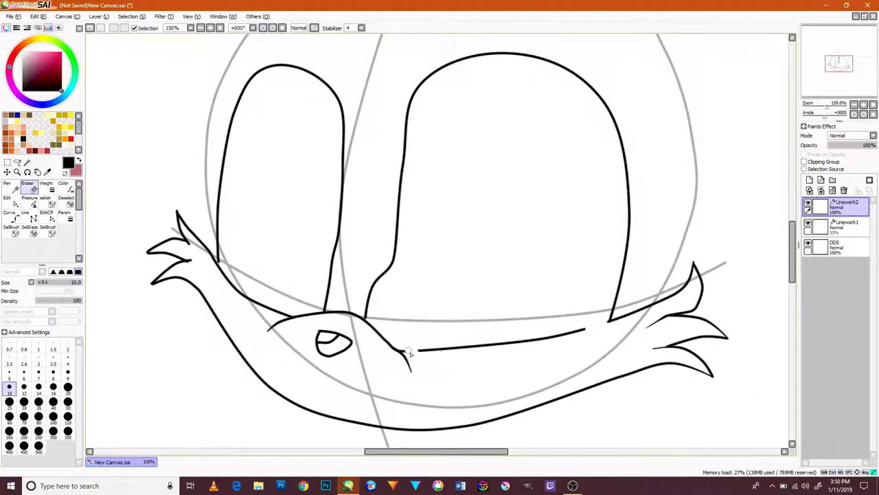
Step: Draw a double-line upper eyelid over the larger eye, ending in a small flick at its inner corner
key(c)
scroll(569, 141, up, 3)
click(436, 161)
click(402, 155)
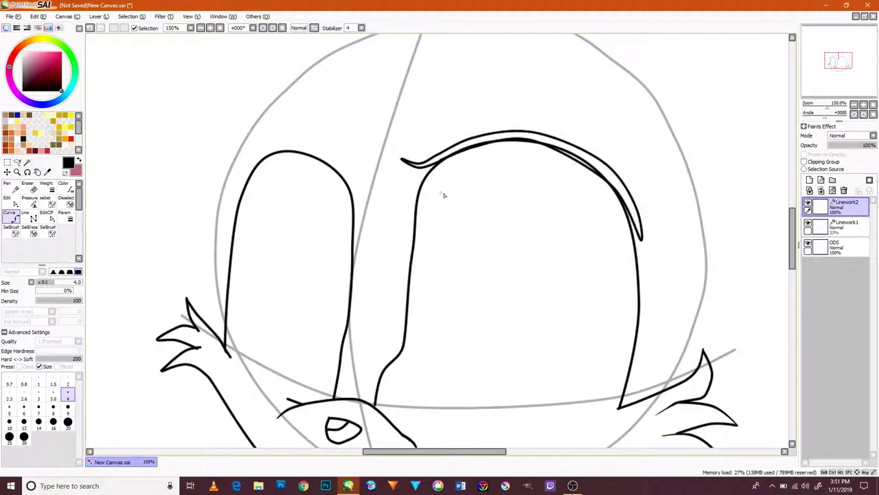
Step: Duplicate the eyelid strokes onto the smaller eye, mirrored and rotated to fit, and erase the part extending past its outer side
drag(638, 221, 715, 255)
click(7, 198)
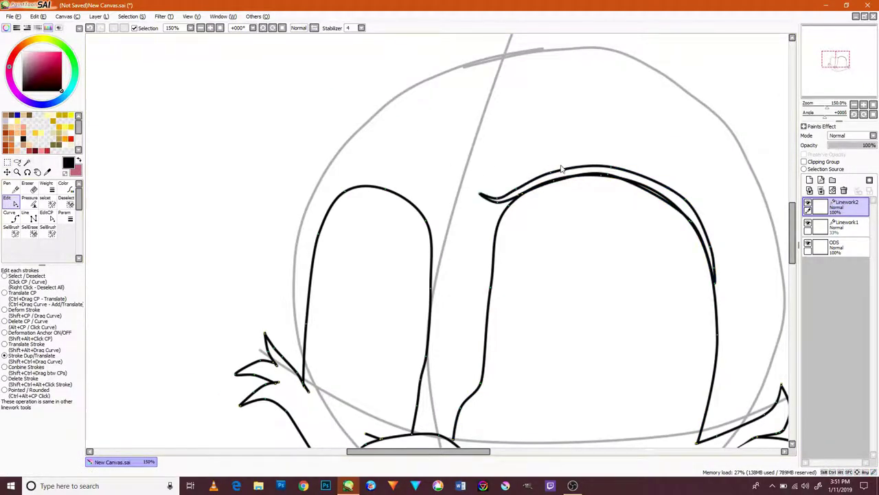
key(ctrl+t)
mouse_move(227, 279)
mouse_down()
mouse_move(392, 229)
mouse_move(524, 224)
mouse_move(486, 163)
mouse_up()
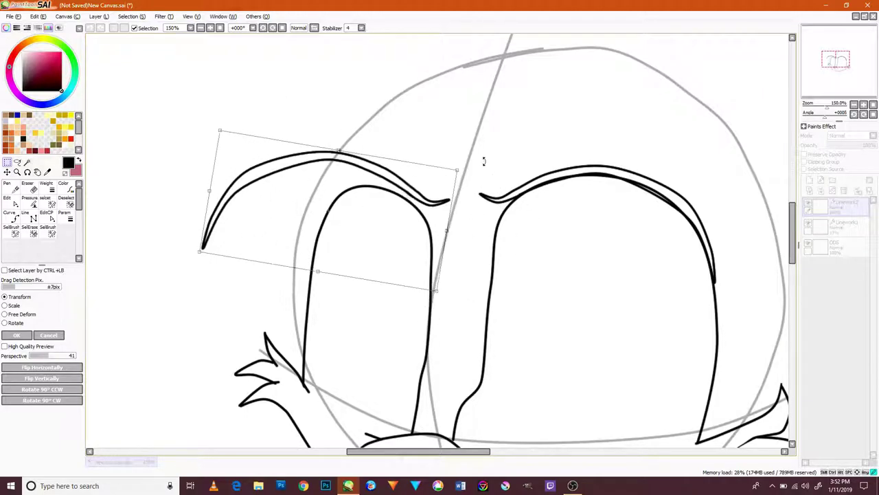
key(Return)
key(e)
scroll(463, 262, down, 2)
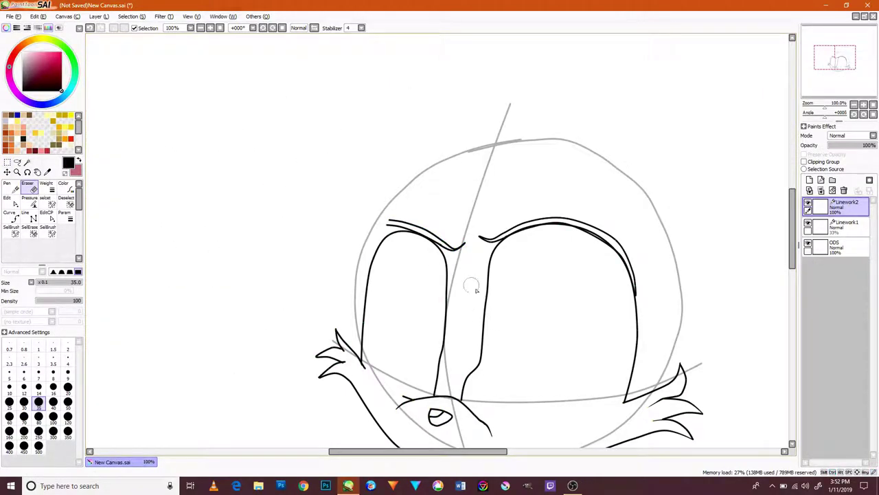
Step: Adjust the left cheek's strokes so the jaw line meets the lowest tuft, and taper the loose stroke ends with the Pressure tool
scroll(466, 269, down, 3)
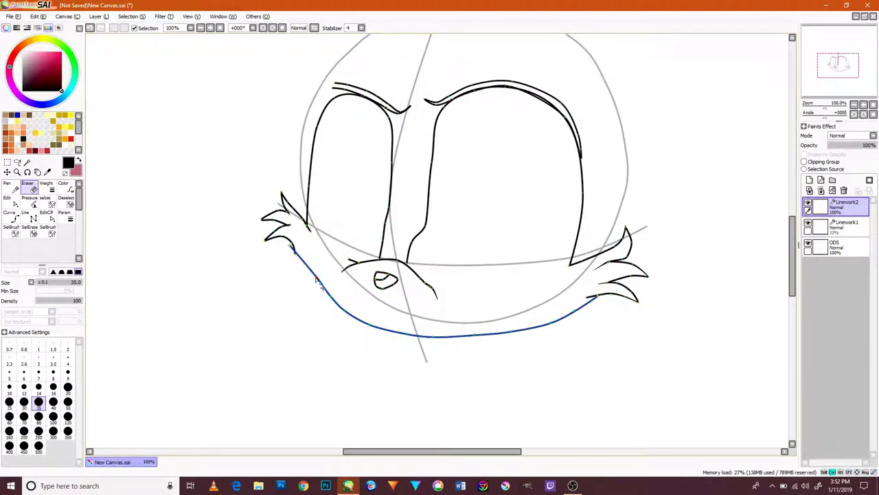
scroll(485, 344, up, 4)
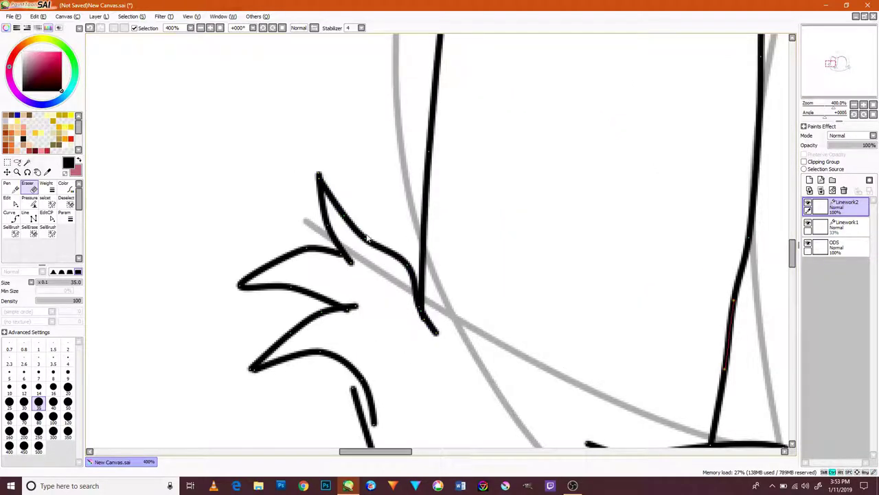
drag(349, 382, 392, 255)
key(p)
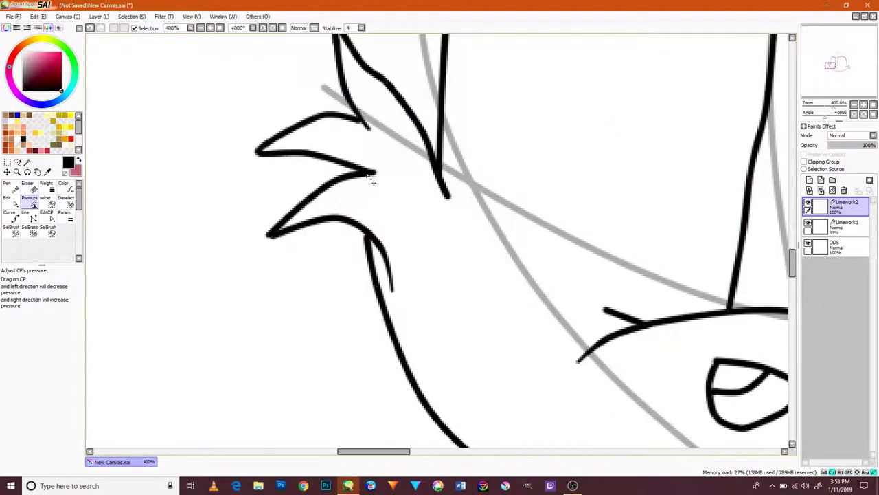
mouse_move(418, 143)
mouse_down()
mouse_move(481, 206)
mouse_move(596, 274)
mouse_move(638, 216)
mouse_up()
scroll(481, 302, down, 5)
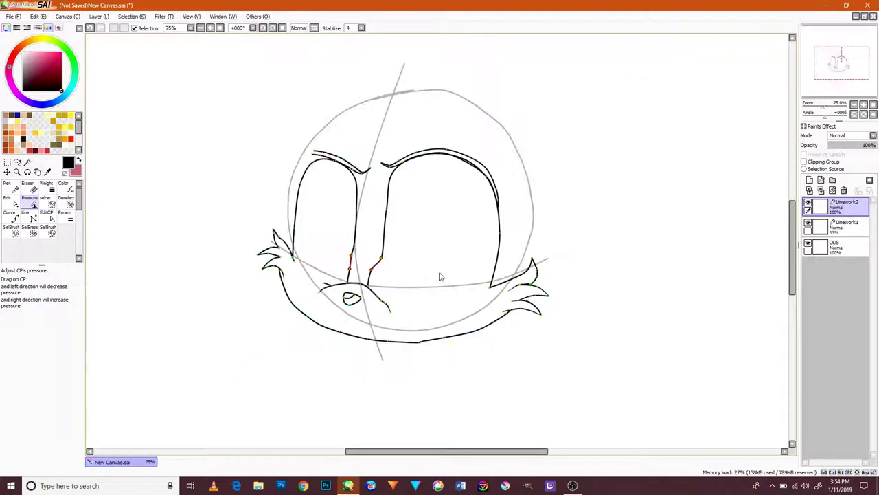
Step: Draw a tall pointed ear on the head's upper right with an inner ear outline closed by a curved base line
drag(442, 273, 475, 321)
key(c)
scroll(523, 216, up, 2)
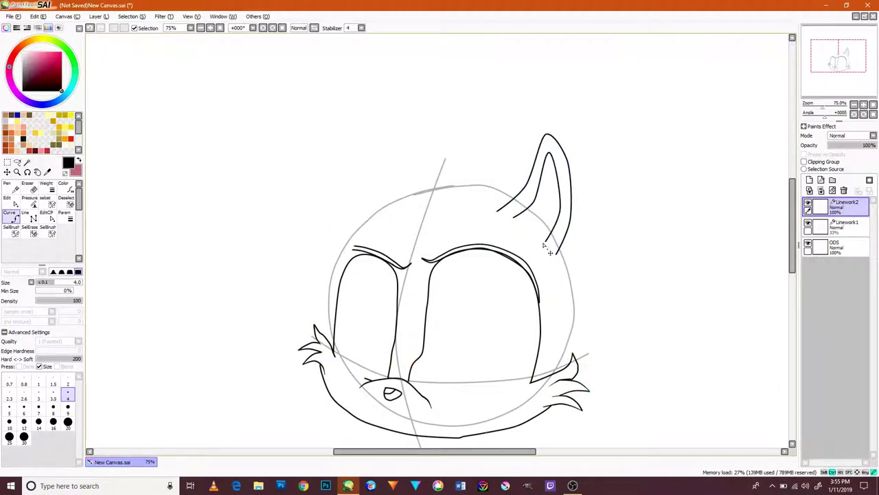
key(Return)
scroll(549, 251, up, 4)
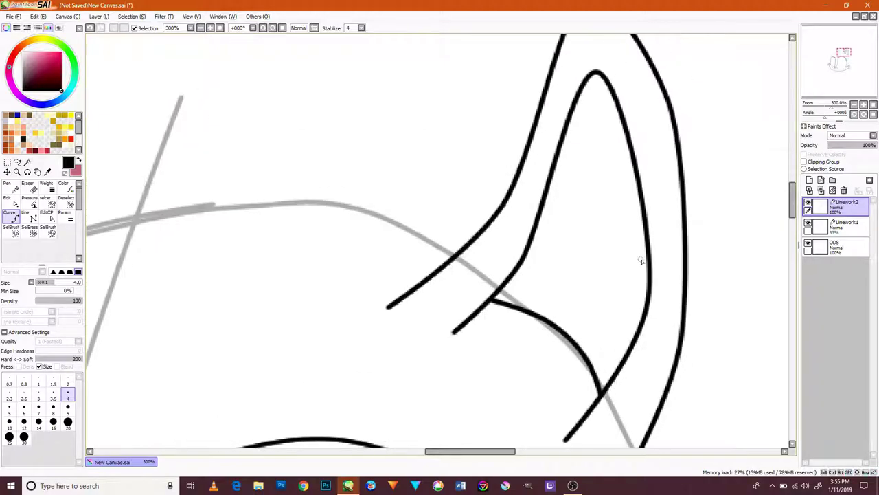
Step: Thicken the middle of the ear strokes, taper their lower ends with the Pressure tool, and sharpen the ear's tip
scroll(636, 261, down, 2)
key(p)
drag(632, 102, 642, 103)
scroll(645, 250, up, 2)
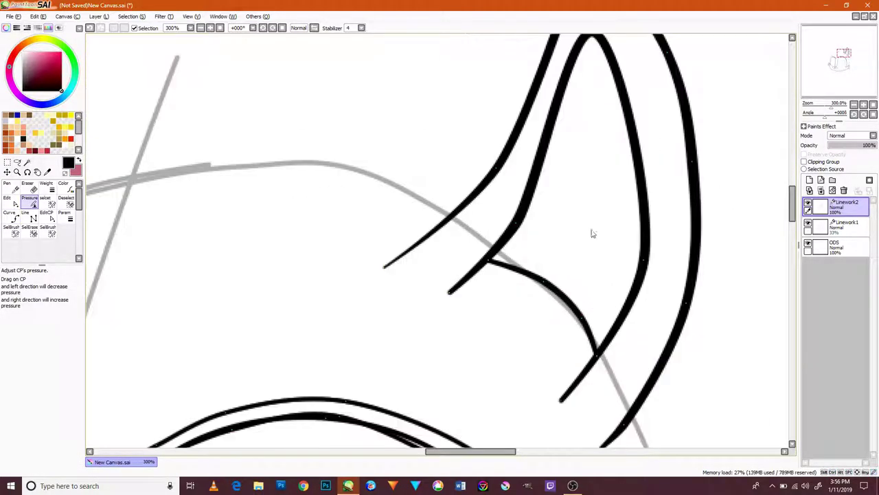
scroll(543, 405, up, 2)
drag(551, 393, 530, 302)
scroll(522, 261, down, 4)
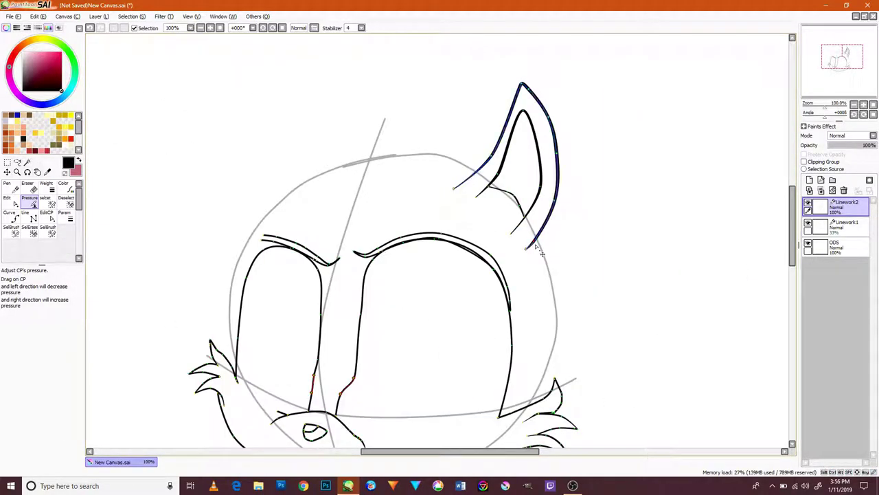
scroll(539, 252, up, 2)
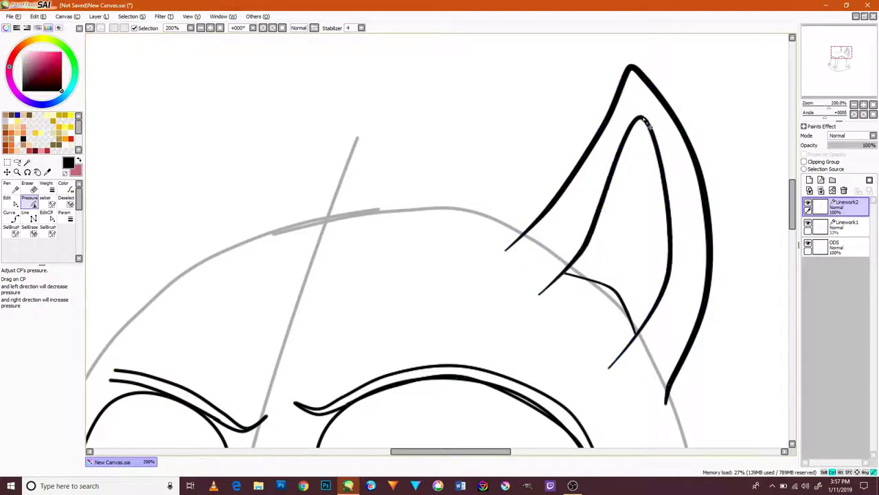
Step: Erase the uppermost fur tuft on the right cheek and redraw it as a smaller pointed tuft extending from the eye's lower corner
scroll(645, 127, down, 3)
scroll(570, 344, up, 5)
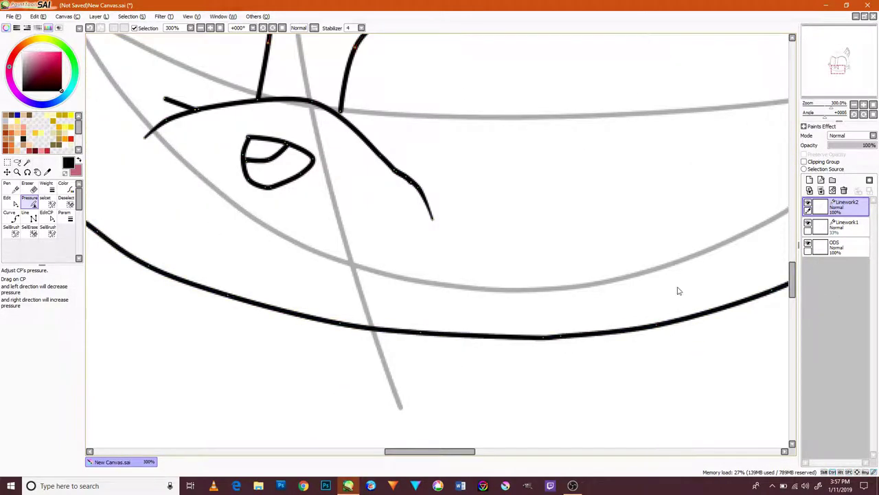
scroll(693, 301, down, 2)
scroll(710, 268, up, 2)
key(e)
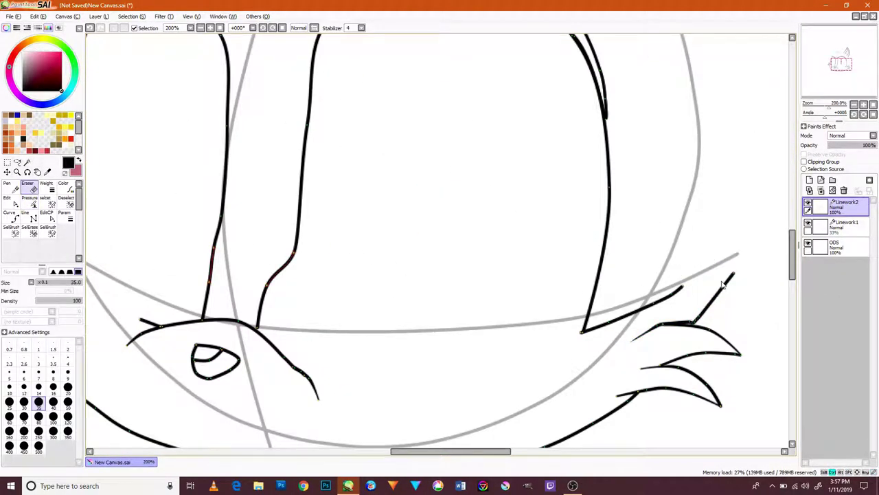
drag(749, 281, 642, 319)
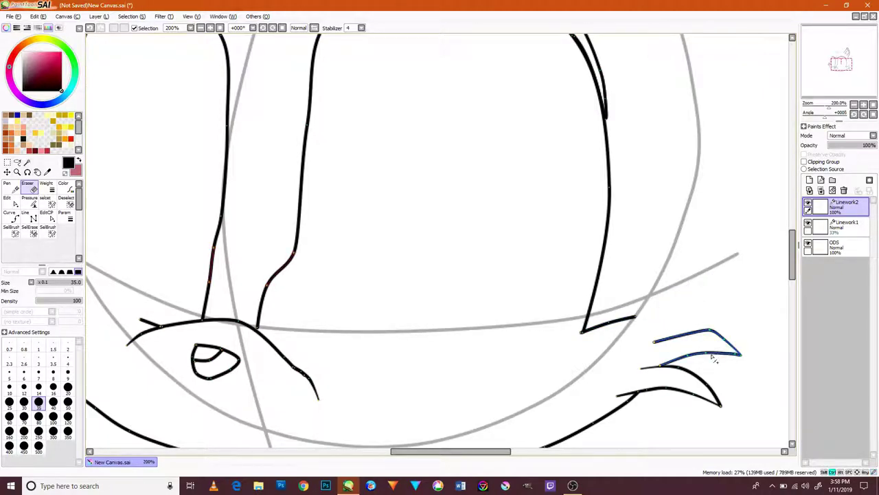
key(c)
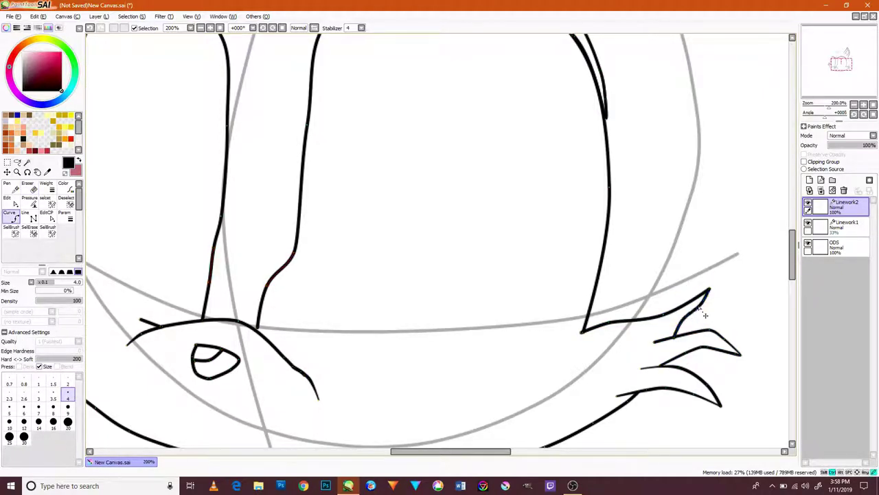
Step: Draw a tall rounded iris outline inside the right eye with the Curve tool
key(p)
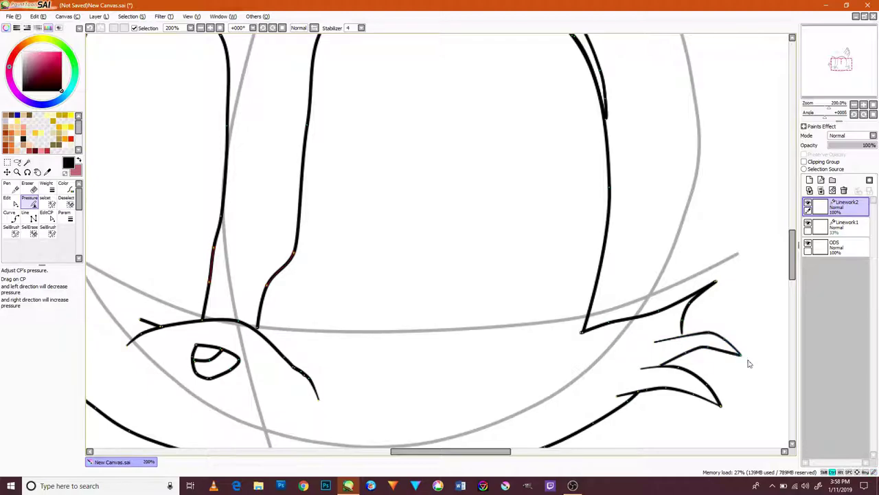
scroll(702, 337, down, 2)
scroll(628, 304, up, 1)
key(c)
click(513, 345)
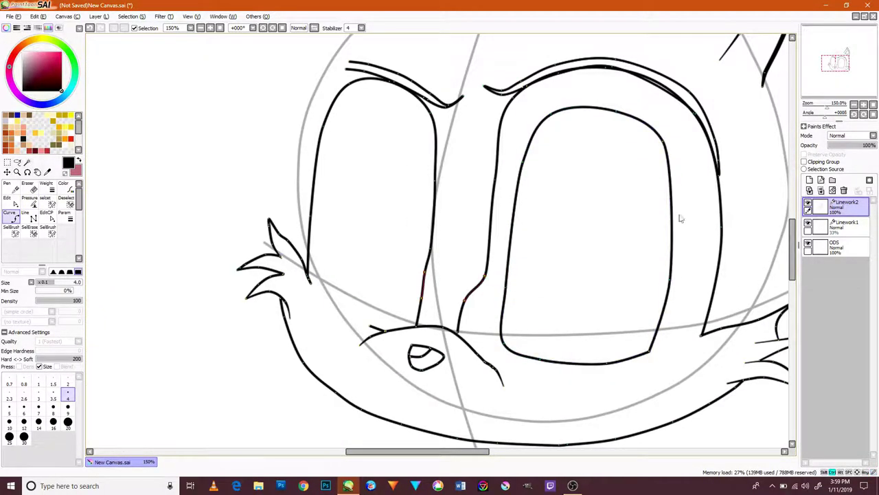
Step: Widen the lower part of the right eye's iris outline and redraw its top as a smooth arch
key(e)
mouse_move(555, 154)
mouse_down()
mouse_move(607, 134)
mouse_move(679, 209)
mouse_up()
drag(515, 186, 579, 153)
key(c)
click(590, 369)
click(667, 334)
click(587, 133)
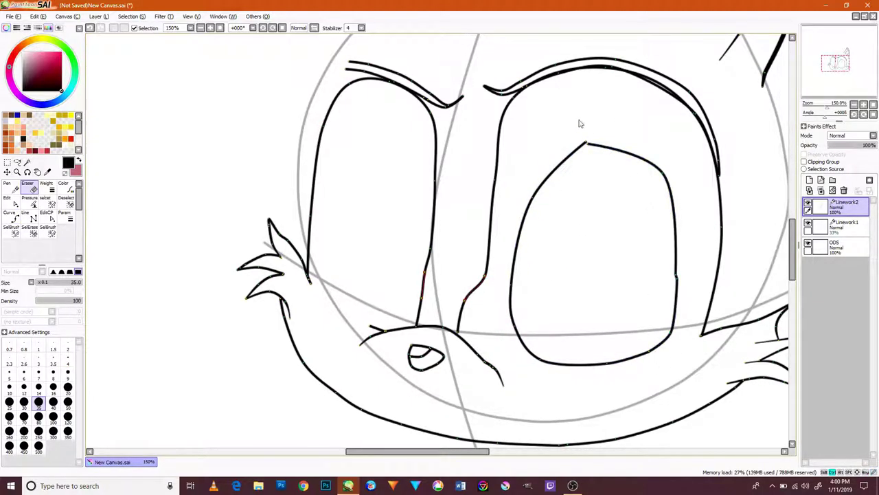
click(544, 171)
key(Return)
scroll(543, 187, up, 2)
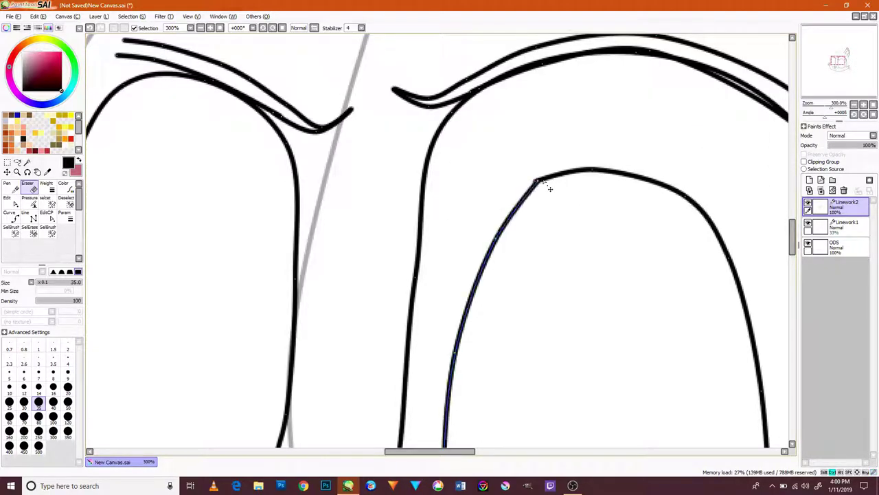
Step: Rework the lower half of the iris outline into upright sides with a nearly flat base
scroll(659, 220, down, 5)
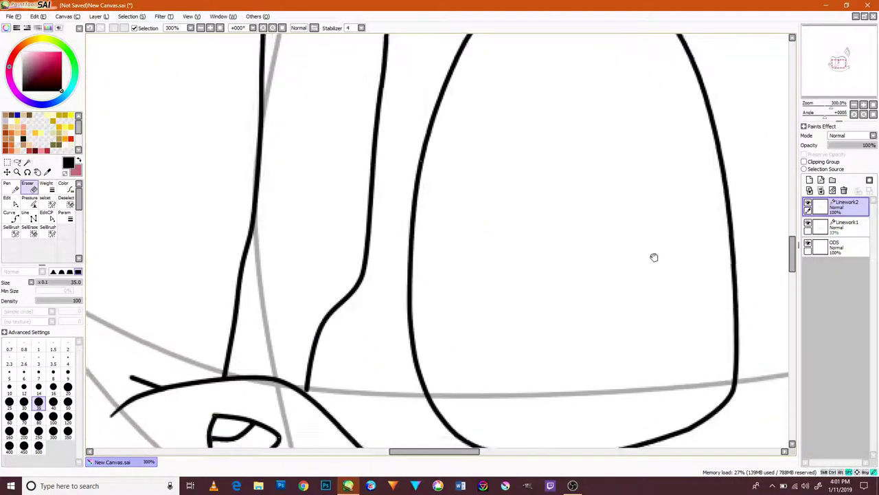
drag(632, 337, 364, 213)
mouse_move(629, 297)
mouse_down()
mouse_move(481, 318)
mouse_move(411, 307)
mouse_up()
key(ctrl+z)
key(ctrl+z)
scroll(561, 320, down, 2)
key(e)
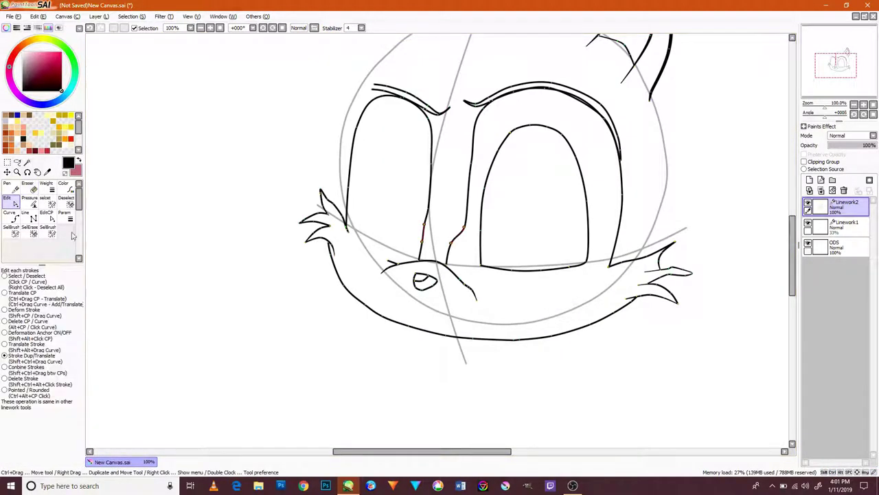
Step: Draw a short upturned smile line with a small end tick below the right eye
scroll(561, 320, up, 1)
key(n)
drag(515, 310, 570, 294)
key(ctrl+z)
drag(522, 318, 577, 294)
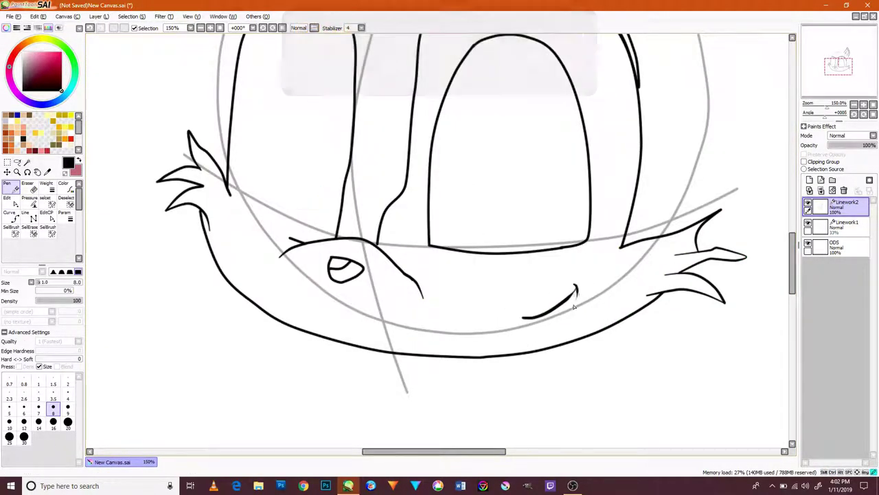
Step: Adjust the right cheek's upper tuft and erase the middle of its upper edge beside the eye corner
key(e)
scroll(747, 271, down, 3)
scroll(742, 330, up, 5)
mouse_move(770, 309)
mouse_down()
mouse_move(742, 330)
mouse_move(700, 327)
mouse_up()
key(c)
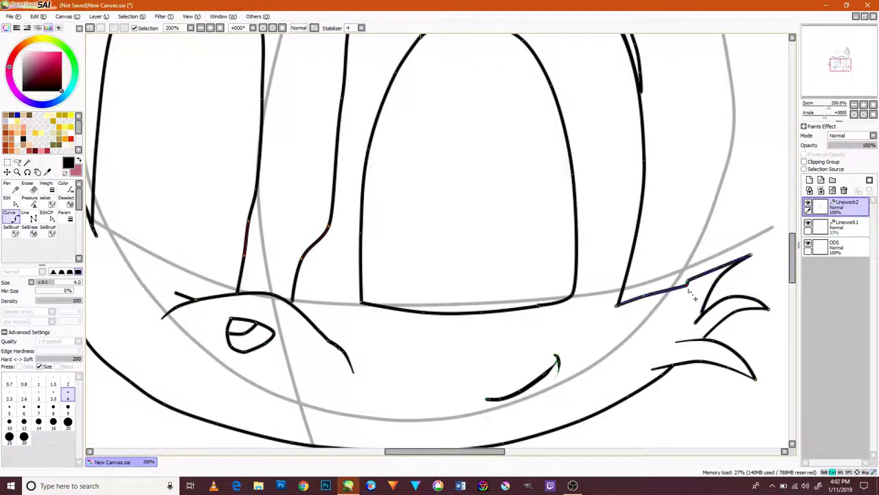
key(e)
scroll(728, 284, up, 3)
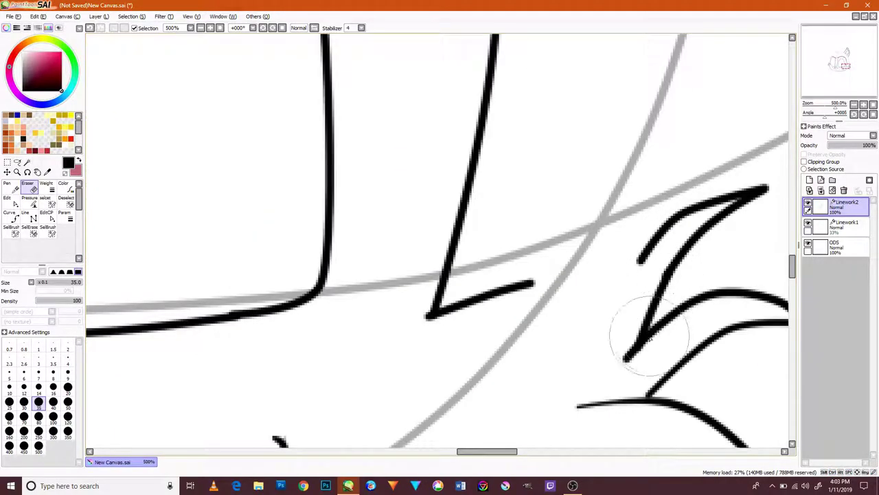
Step: Redraw the tuft's upper edge as a wavy line from the eye corner to its tip, and refine its inner edge
key(p)
mouse_move(764, 188)
mouse_down()
mouse_move(773, 187)
mouse_move(539, 281)
mouse_move(687, 199)
mouse_up()
key(ctrl+z)
key(n)
mouse_move(767, 188)
mouse_down()
mouse_move(584, 278)
mouse_move(529, 285)
mouse_up()
drag(670, 271, 699, 245)
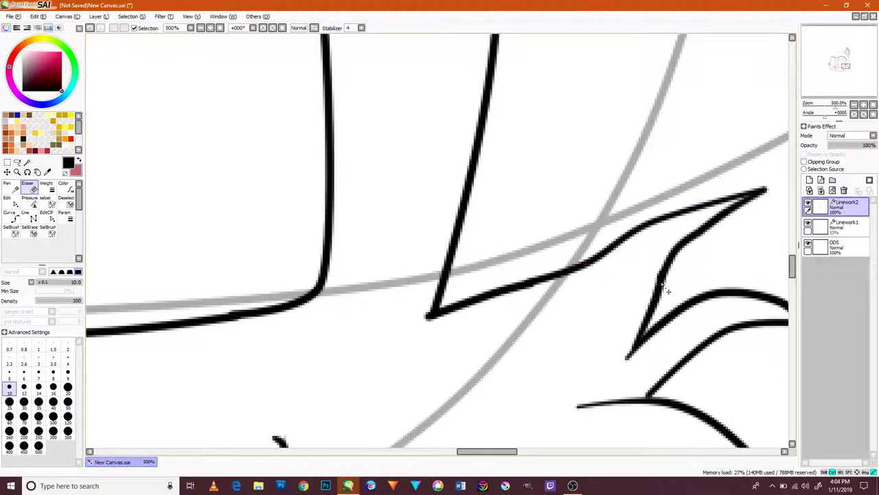
scroll(668, 288, down, 5)
scroll(599, 232, up, 5)
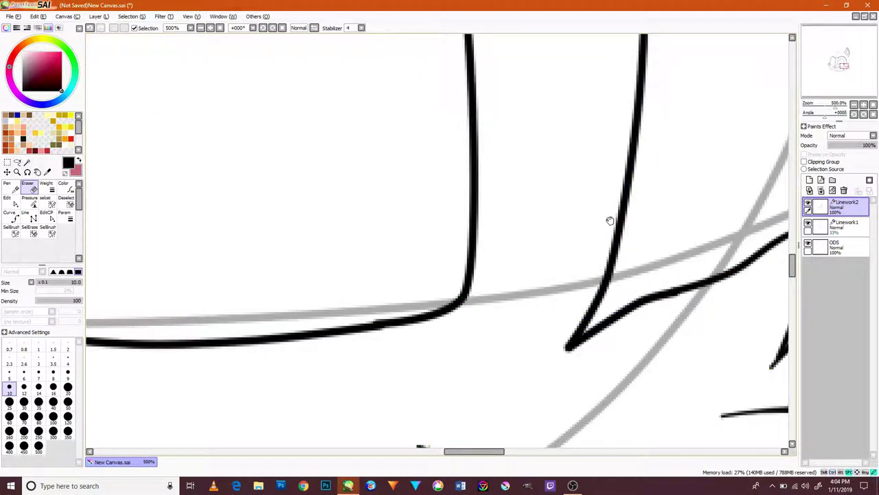
Step: Vary the line thickness along the right eye's outline with the Pressure tool
scroll(599, 232, down, 3)
scroll(559, 261, up, 2)
key(p)
mouse_move(559, 261)
mouse_down()
mouse_move(481, 171)
mouse_move(536, 281)
mouse_up()
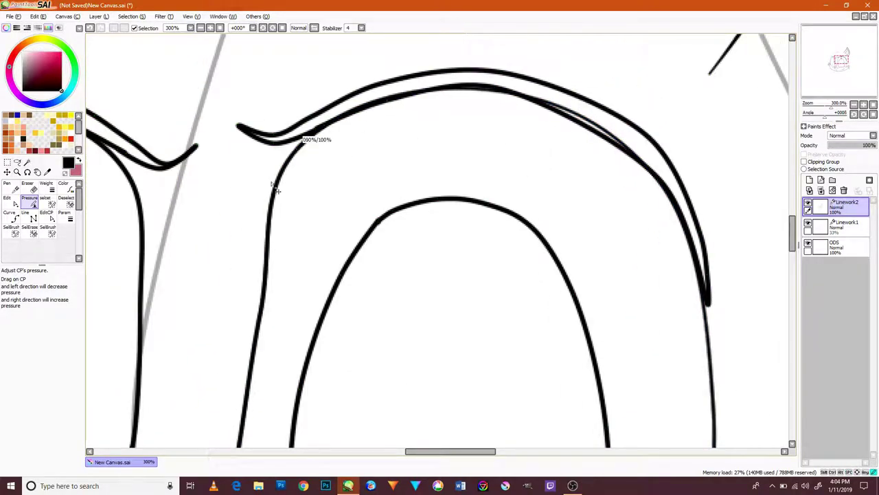
drag(300, 157, 412, 82)
mouse_move(369, 298)
mouse_down()
mouse_move(386, 195)
mouse_move(314, 255)
mouse_move(328, 353)
mouse_move(334, 197)
mouse_move(267, 420)
mouse_move(265, 373)
mouse_move(393, 138)
mouse_up()
scroll(600, 272, down, 4)
mouse_move(600, 273)
mouse_down()
mouse_move(414, 244)
mouse_move(436, 257)
mouse_up()
scroll(414, 244, up, 4)
Step: Reshape the right eye's iris outline into a smooth arch with a slightly downward-curved base
key(e)
key(ctrl+z)
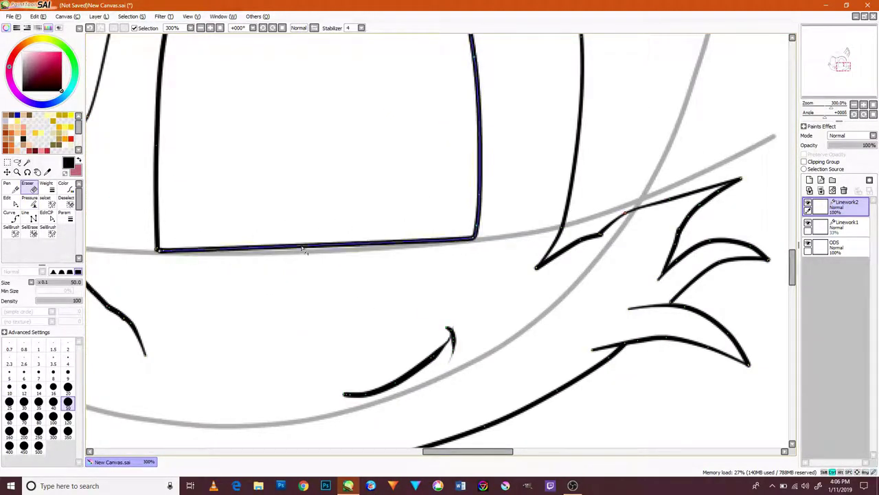
drag(305, 252, 473, 249)
mouse_move(435, 193)
mouse_down()
mouse_move(210, 235)
mouse_move(496, 274)
mouse_move(430, 120)
mouse_move(534, 281)
mouse_up()
mouse_move(538, 227)
mouse_down()
mouse_move(408, 65)
mouse_move(254, 265)
mouse_up()
mouse_move(546, 263)
mouse_down()
mouse_move(482, 136)
mouse_move(258, 236)
mouse_move(275, 186)
mouse_move(243, 305)
mouse_up()
scroll(365, 267, down, 2)
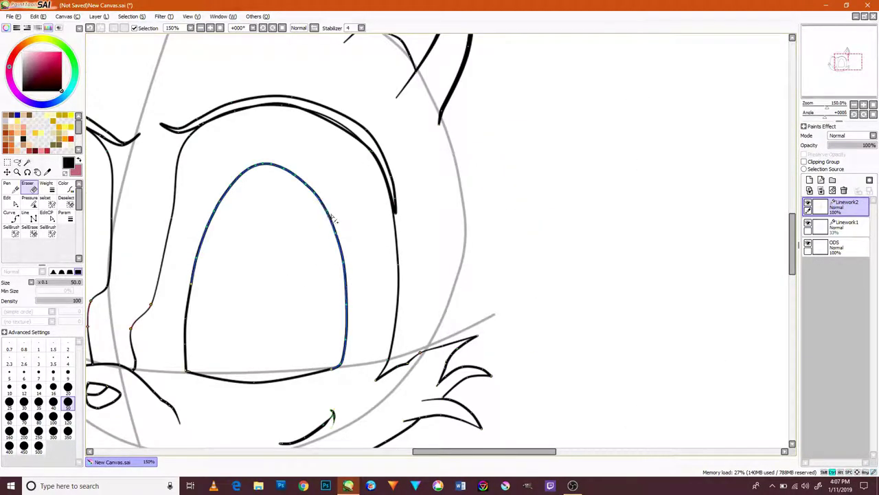
drag(166, 279, 235, 270)
Step: Draw a wavy closed-eyelid line across the right eye's iris, running toward the outer edge of the eye
key(p)
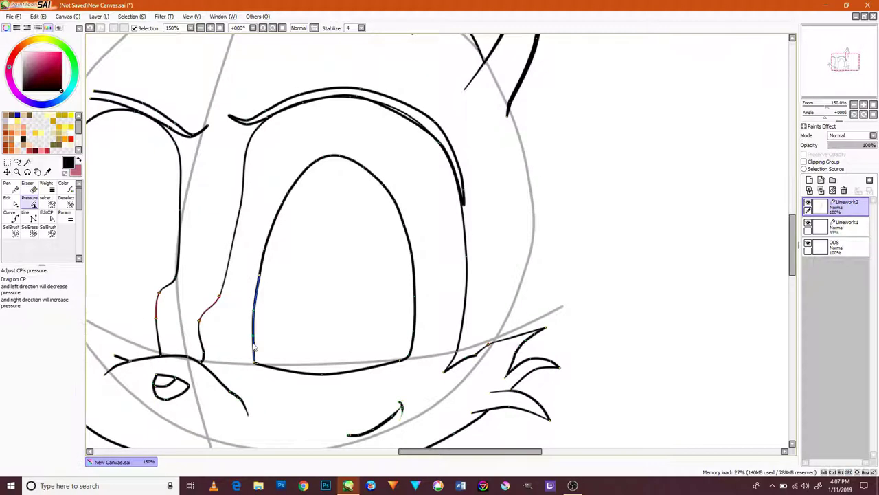
key(c)
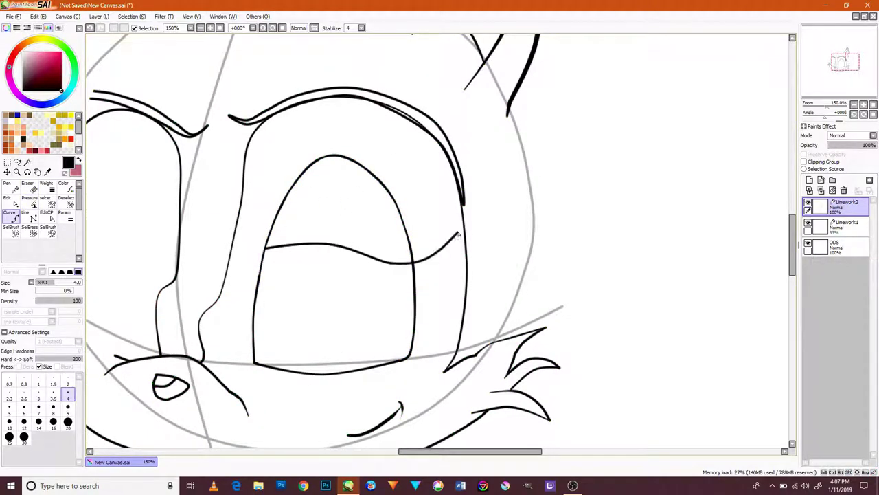
scroll(488, 250, up, 3)
key(p)
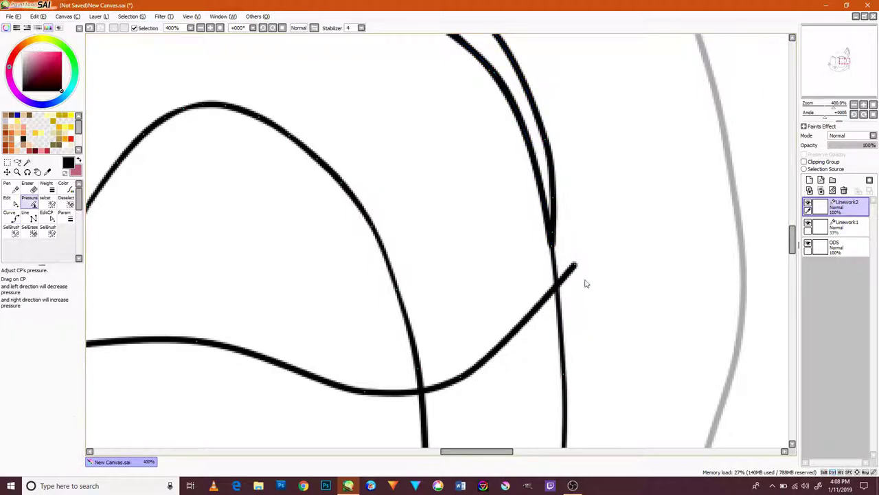
Step: Draw a fan of thin tapered eyelashes from the outer end of the right eyelid line
key(n)
mouse_move(423, 385)
mouse_down()
mouse_move(583, 344)
mouse_move(502, 274)
mouse_up()
drag(426, 385, 559, 327)
scroll(447, 330, down, 2)
drag(481, 351, 615, 317)
drag(515, 316, 629, 227)
scroll(341, 272, down, 1)
Step: Add a parallel second eyelid line with the Curve tool and bring both lines together at the iris edges
scroll(341, 272, up, 3)
key(c)
click(272, 232)
click(664, 255)
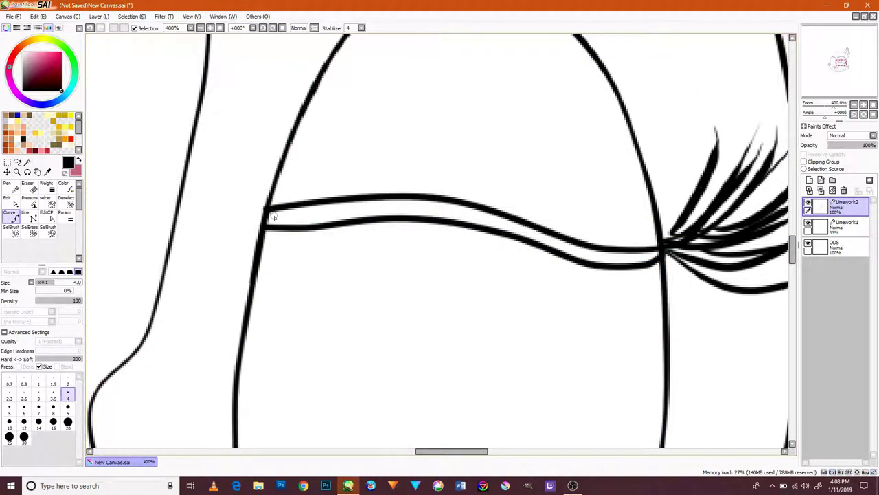
key(Return)
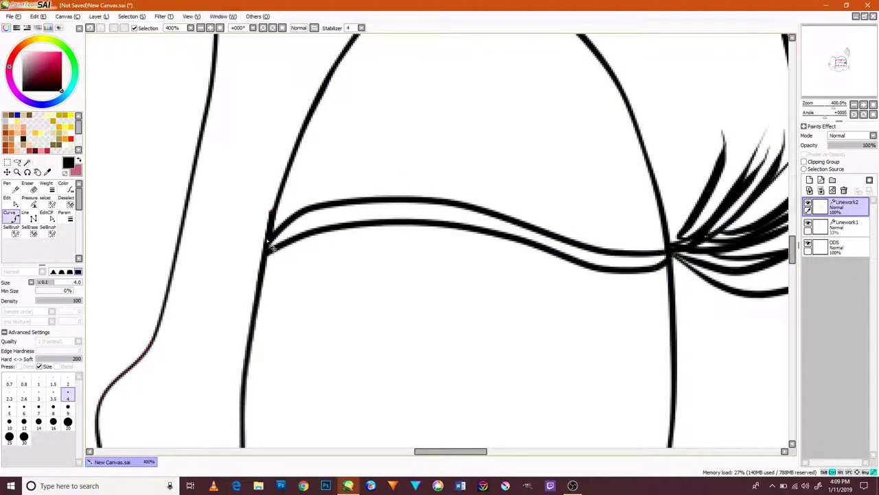
scroll(685, 319, down, 3)
scroll(684, 319, up, 4)
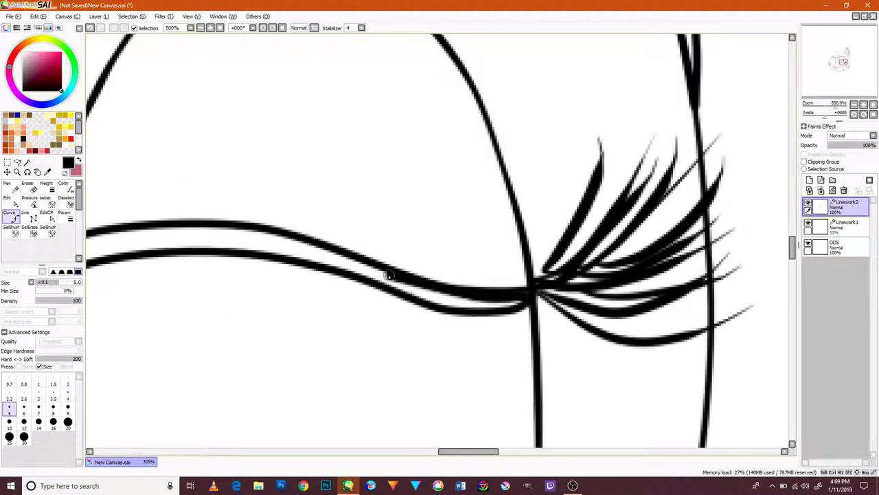
Step: Fill the gap between the two eyelid lines with thick curve strokes at size 7
click(344, 287)
key(bracketright)
key(bracketright)
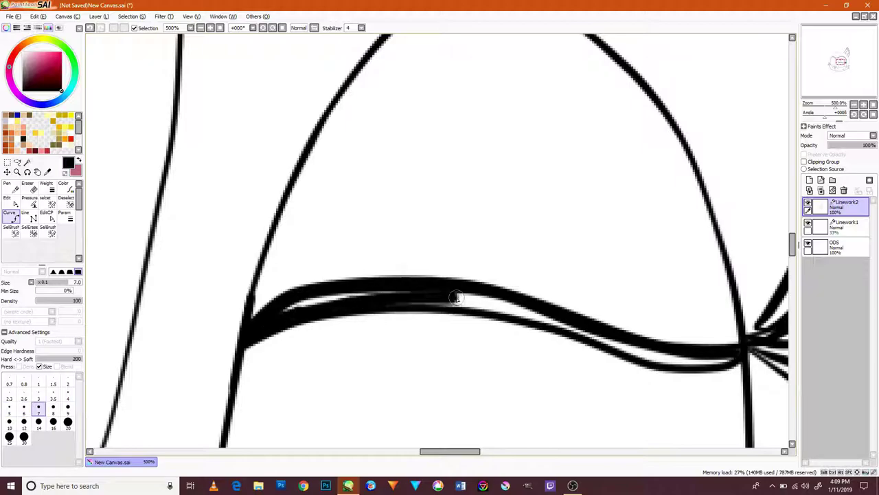
key(Return)
scroll(598, 343, down, 4)
key(n)
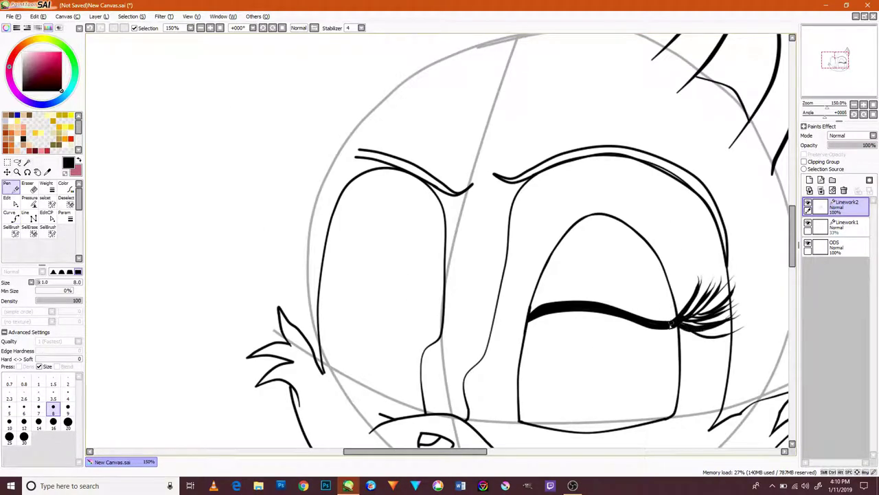
Step: Reshape the inner lower lines of both eyes so they curve down to meet the muzzle line
scroll(589, 361, up, 2)
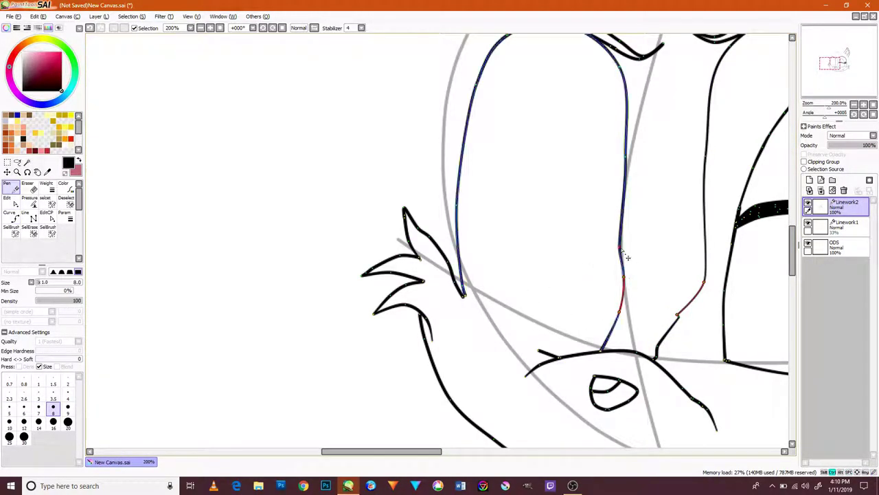
drag(683, 290, 715, 205)
key(e)
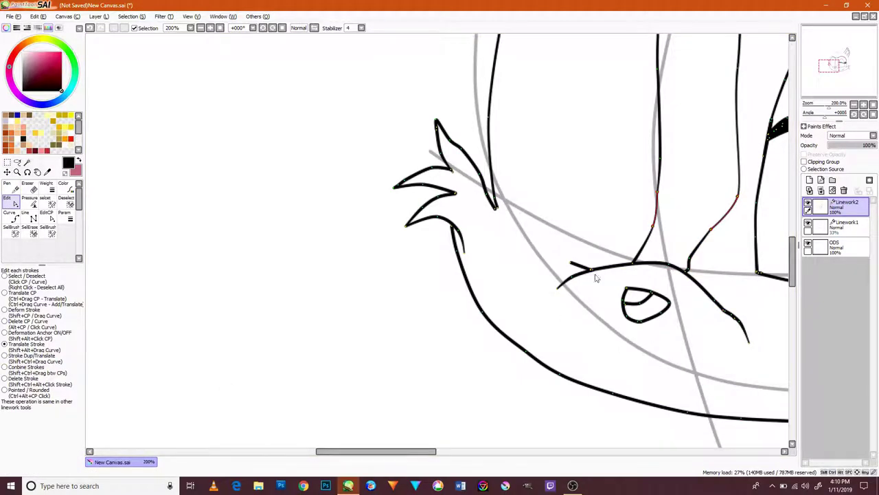
drag(700, 288, 697, 312)
drag(688, 279, 677, 292)
scroll(655, 257, down, 4)
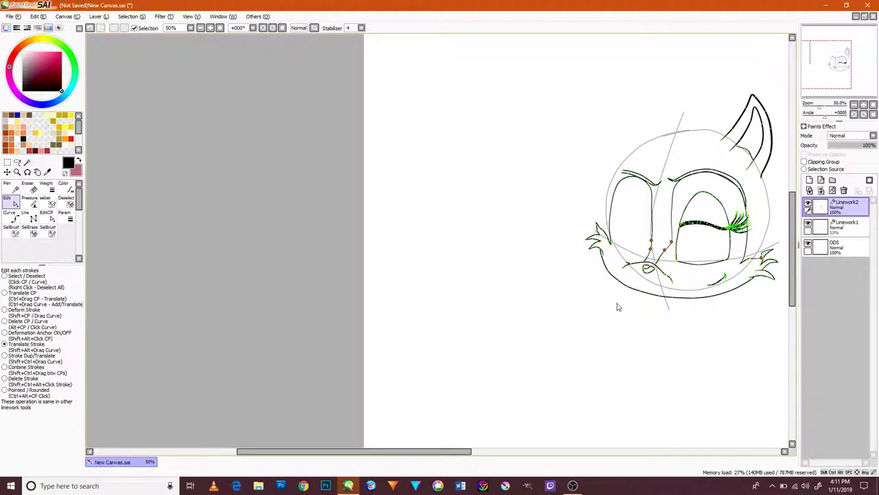
Step: Duplicate the Linework2 layer and merge the copy into a new raster layer
click(98, 16)
click(120, 65)
click(820, 219)
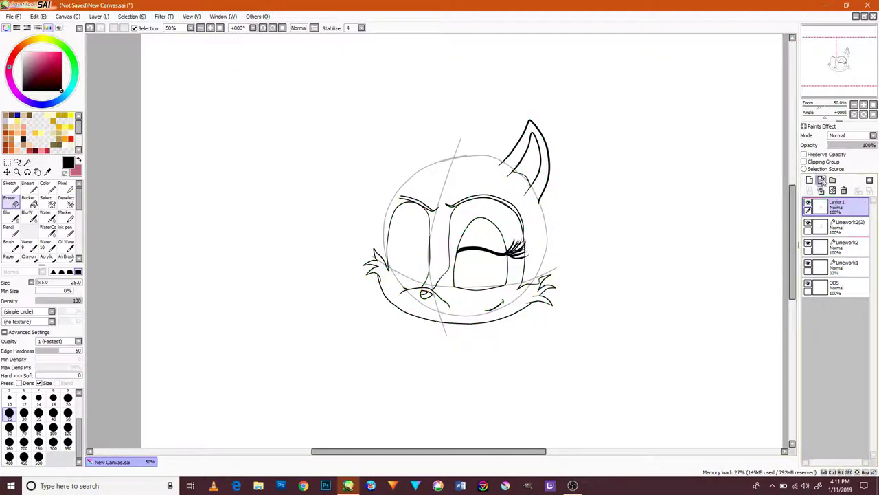
scroll(419, 244, up, 2)
Step: Copy the lassoed right iris and lashes, paste them, and flip, narrow and position the copy inside the left eye
click(38, 16)
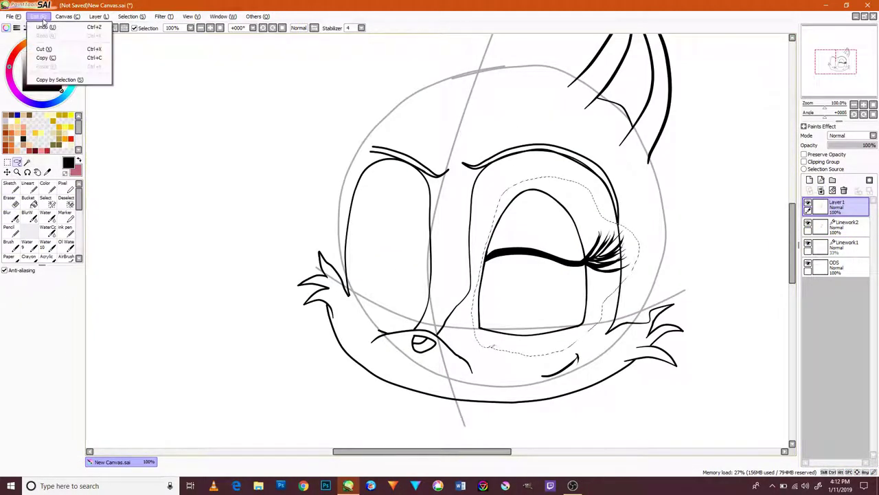
click(41, 67)
key(ctrl+t)
drag(480, 248, 398, 240)
drag(330, 165, 385, 165)
click(5, 314)
drag(327, 155, 336, 153)
key(Return)
scroll(336, 153, up, 1)
scroll(559, 222, down, 4)
scroll(559, 222, up, 1)
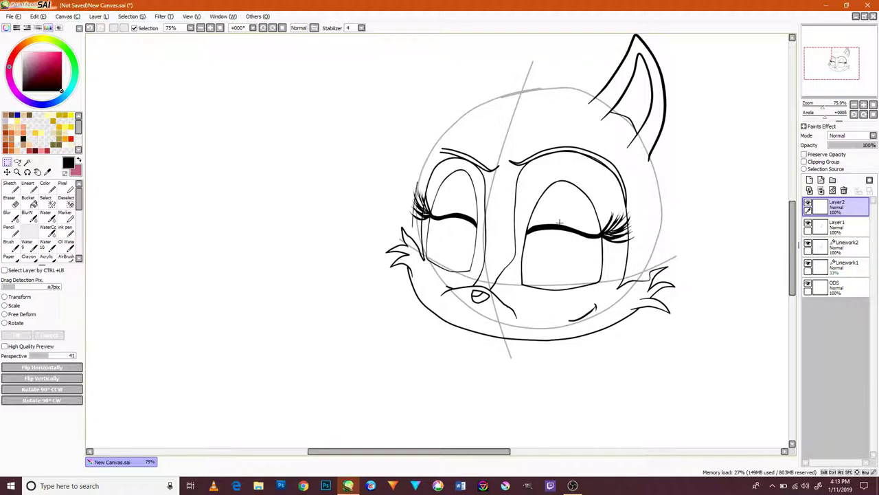
Step: Add a new linework layer and draw pointed fur tufts below both cheeks
scroll(736, 285, up, 1)
key(ctrl+shift+n)
scroll(526, 372, up, 1)
scroll(469, 356, down, 3)
scroll(470, 356, up, 2)
drag(474, 347, 504, 340)
drag(282, 327, 307, 346)
drag(511, 336, 539, 366)
drag(474, 350, 471, 386)
Step: Draw long curved bangs sweeping from in front of the ear down over both eyes
drag(484, 139, 447, 268)
key(ctrl+z)
drag(501, 144, 443, 283)
key(ctrl+z)
drag(509, 127, 470, 265)
drag(351, 98, 392, 230)
key(ctrl+z)
drag(413, 100, 391, 231)
Step: Draw the hair's outer outline over the head and down behind the ear, with extra strands over the left eye
drag(587, 196, 583, 334)
key(ctrl+z)
drag(570, 148, 580, 336)
drag(329, 150, 381, 264)
drag(318, 223, 357, 234)
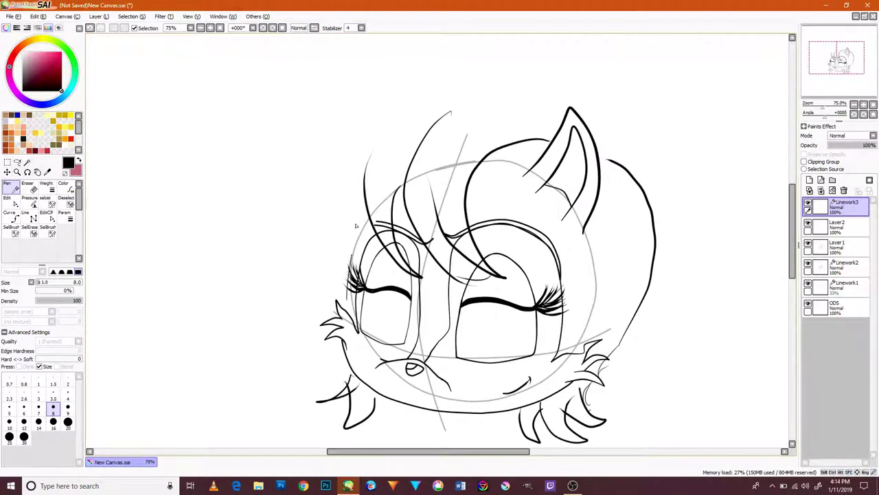
key(ctrl+z)
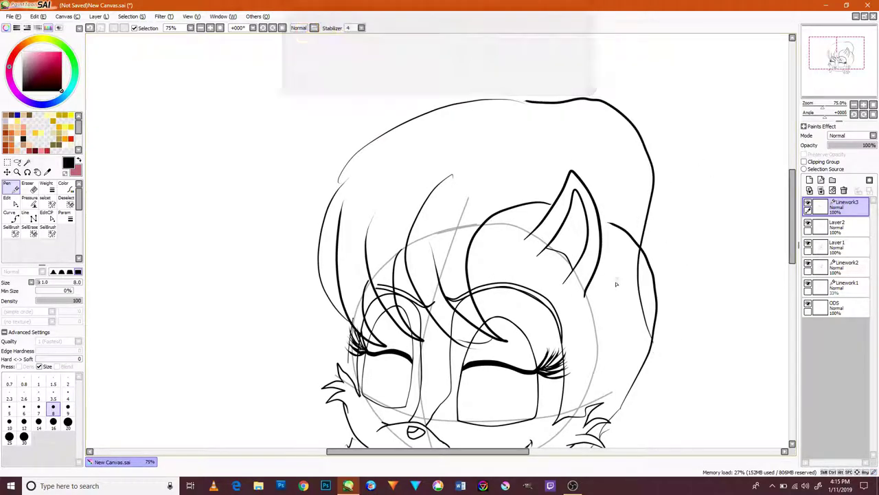
Step: Erase the hair outline above and behind the ear and redraw it as a smoother curve down to the right cheek
scroll(316, 127, down, 3)
scroll(316, 128, up, 1)
key(e)
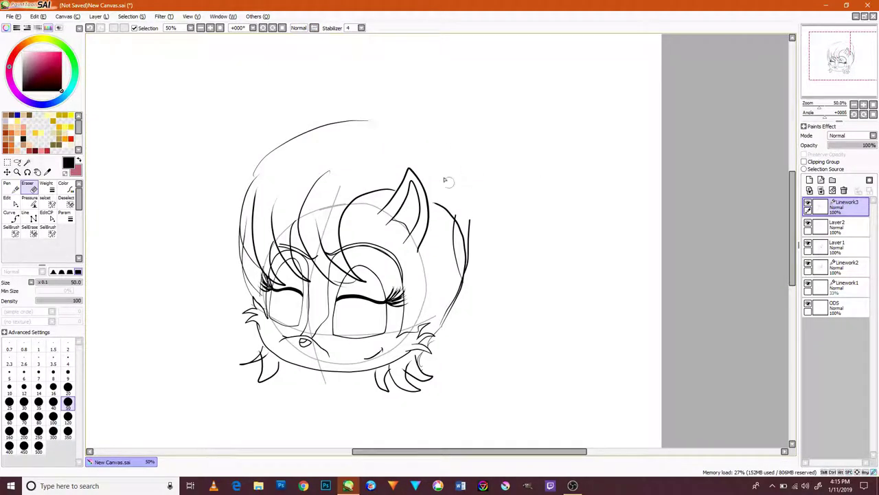
scroll(467, 178, up, 2)
scroll(231, 74, down, 3)
scroll(408, 239, up, 2)
scroll(371, 282, down, 1)
key(n)
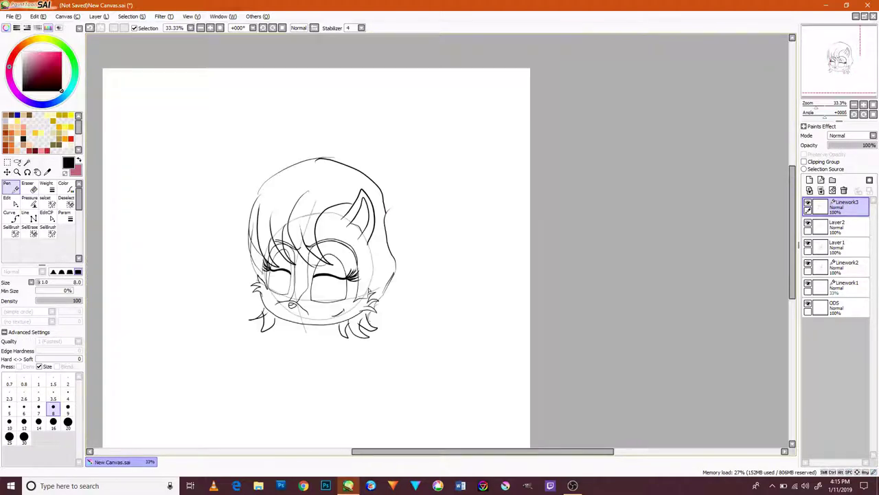
Step: Clean up the hair outline behind the ear and draw the head's side line from the ear base to the right cheek
scroll(371, 282, up, 4)
key(e)
drag(435, 207, 443, 352)
drag(371, 244, 379, 266)
key(p)
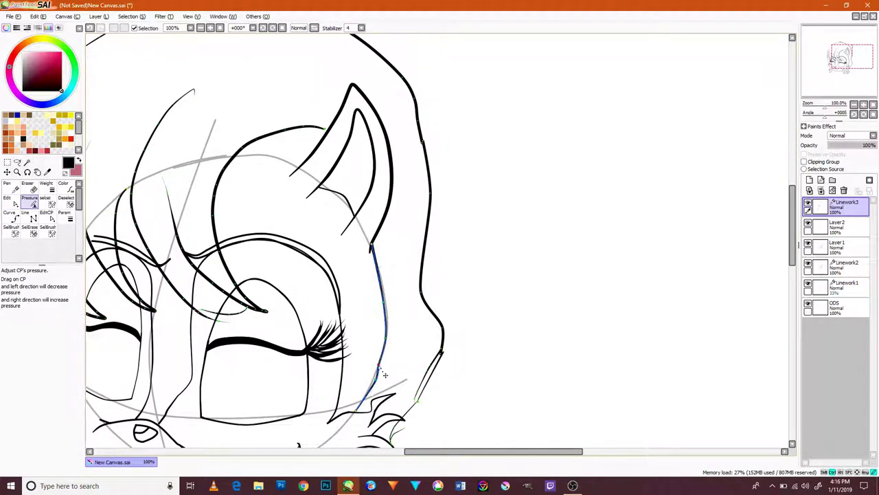
Step: Draw pointed hair flicks beyond the right cheek and a fuller outer hair outline over the head
scroll(390, 306, down, 1)
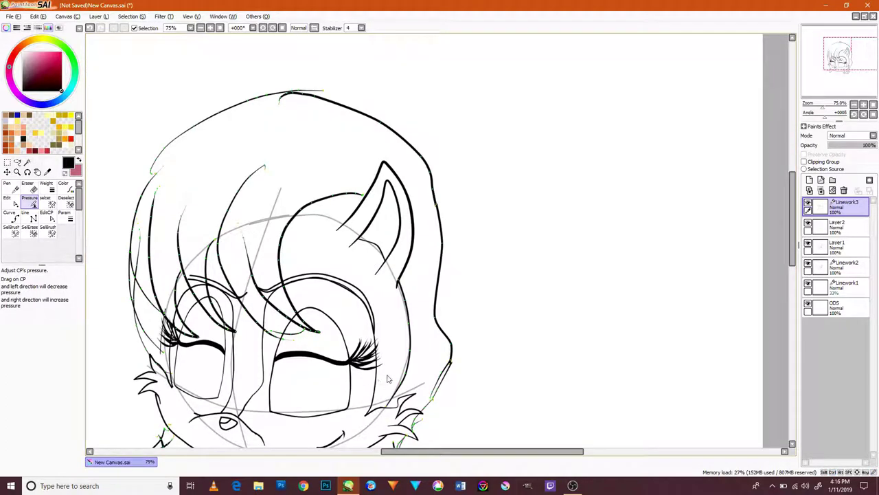
key(n)
mouse_move(403, 349)
mouse_down()
mouse_move(474, 290)
mouse_move(461, 266)
mouse_up()
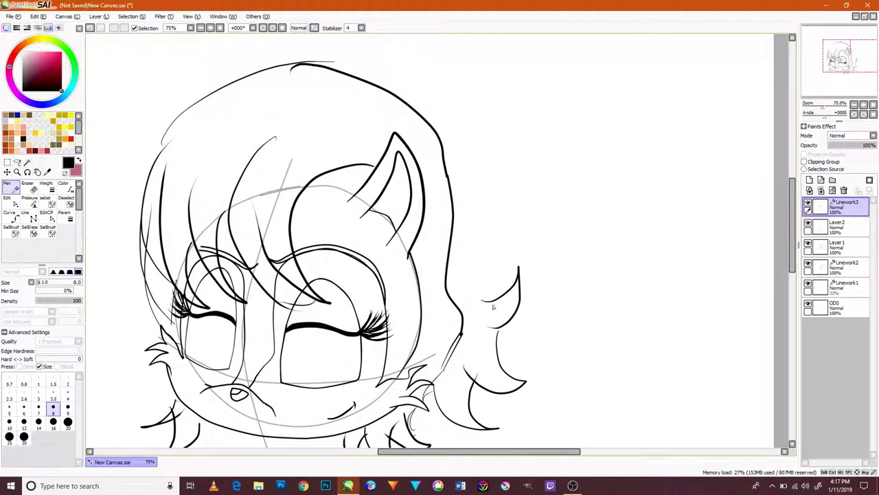
scroll(414, 280, up, 1)
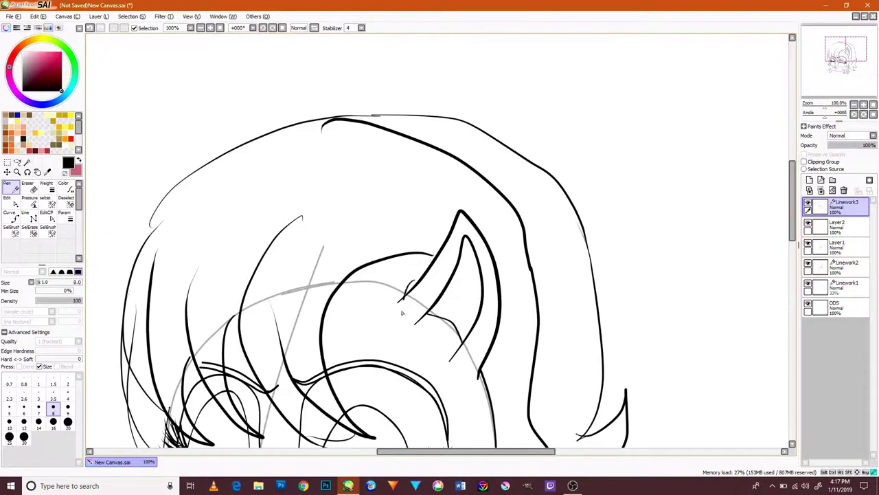
Step: Add curved hair strands in front of the ear and erase the old inner hair outline behind it
scroll(414, 281, down, 3)
key(e)
scroll(451, 353, up, 5)
key(ctrl+z)
scroll(515, 297, down, 2)
scroll(414, 288, down, 1)
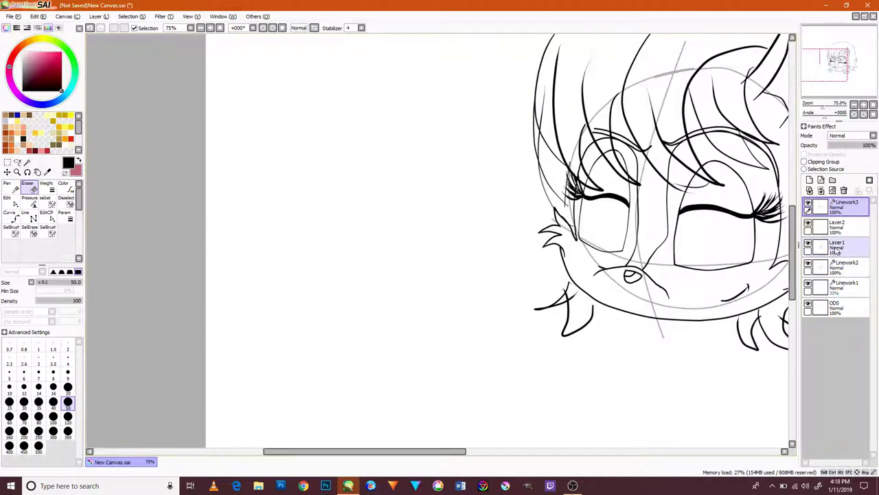
Step: Erase the ends of the muzzle line on both sides of the nose on the Linework2 layer
scroll(414, 288, up, 4)
click(836, 266)
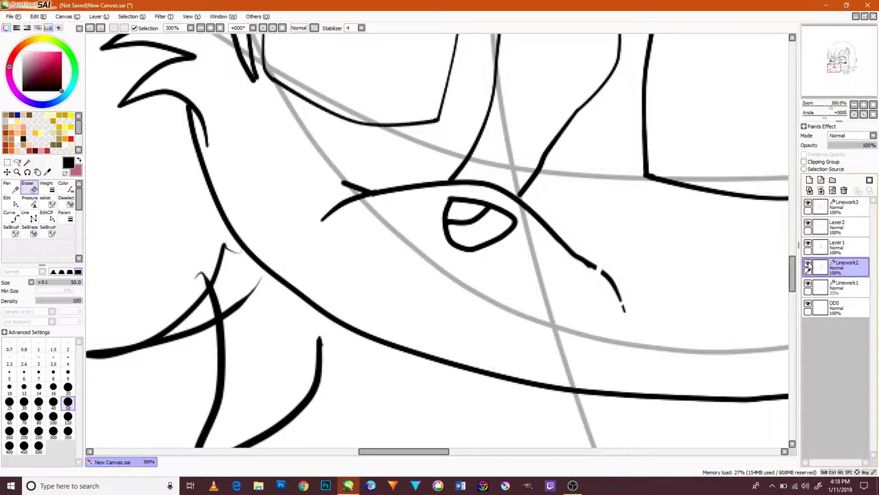
drag(591, 265, 609, 291)
click(836, 226)
click(836, 266)
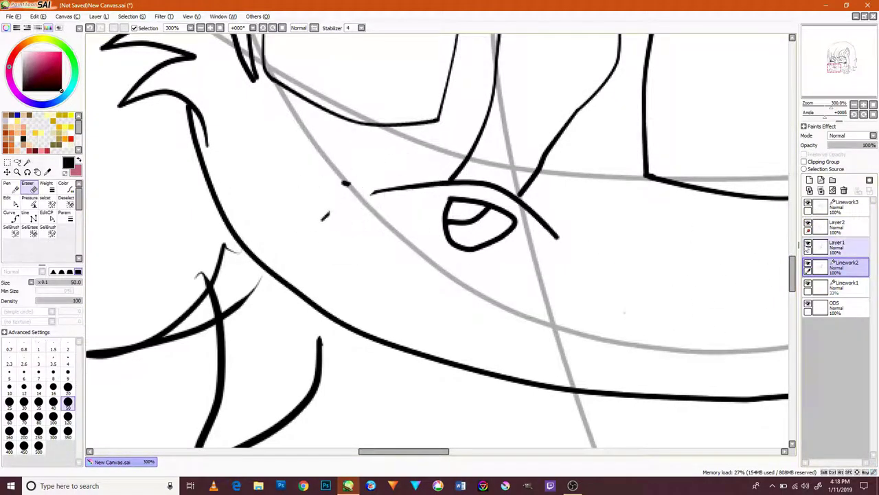
scroll(559, 245, down, 4)
Step: Merge the separate linework layers and erase the remaining muzzle line above the nose
click(837, 204)
drag(732, 243, 673, 380)
key(ctrl+z)
key(ctrl+z)
key(ctrl+z)
key(ctrl+z)
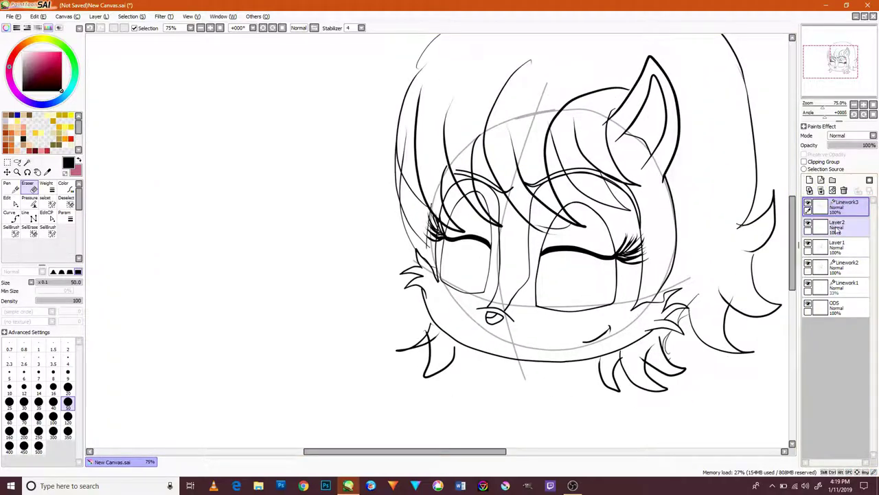
scroll(687, 391, up, 3)
key(ctrl+z)
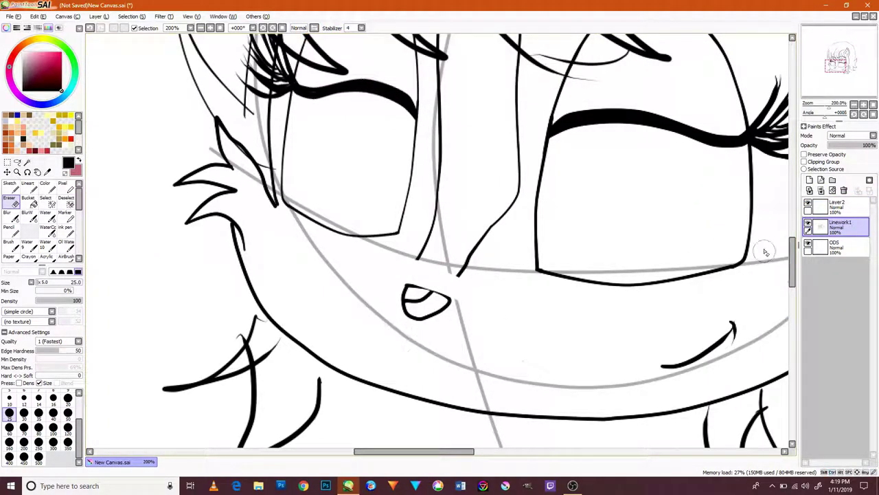
Step: On a new linework layer, draw two curved bridge lines from the nose's corners up between the eyes
key(ctrl+y)
key(ctrl+y)
key(ctrl+y)
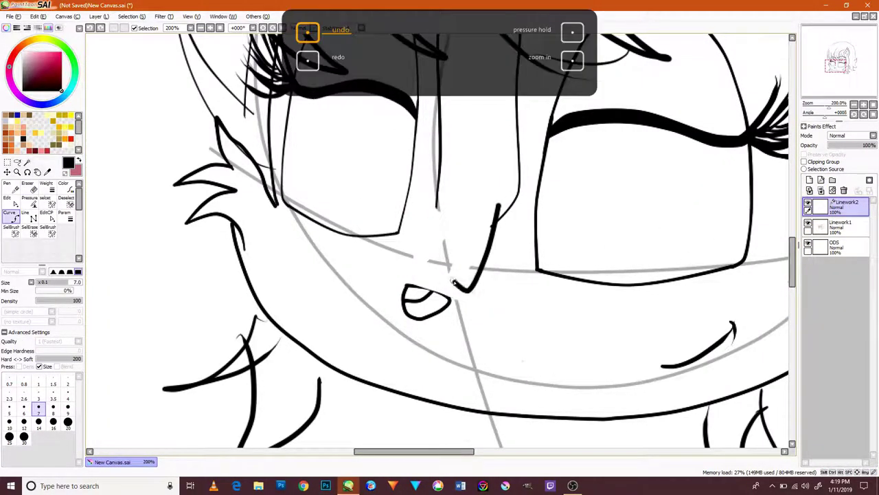
scroll(376, 276, up, 1)
drag(376, 277, 426, 117)
scroll(455, 247, up, 3)
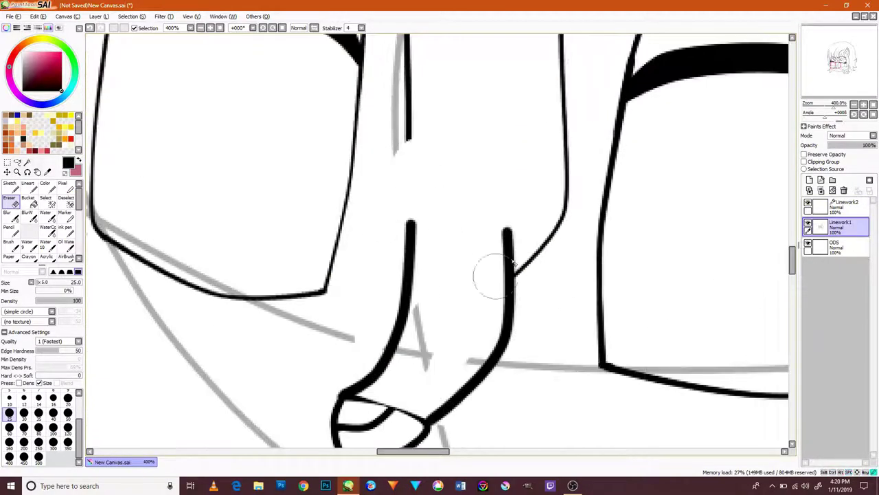
Step: Erase the old lines between the eyes, extend the new nose bridge lines up to the bangs and adjust their thickness
scroll(419, 233, down, 1)
key(e)
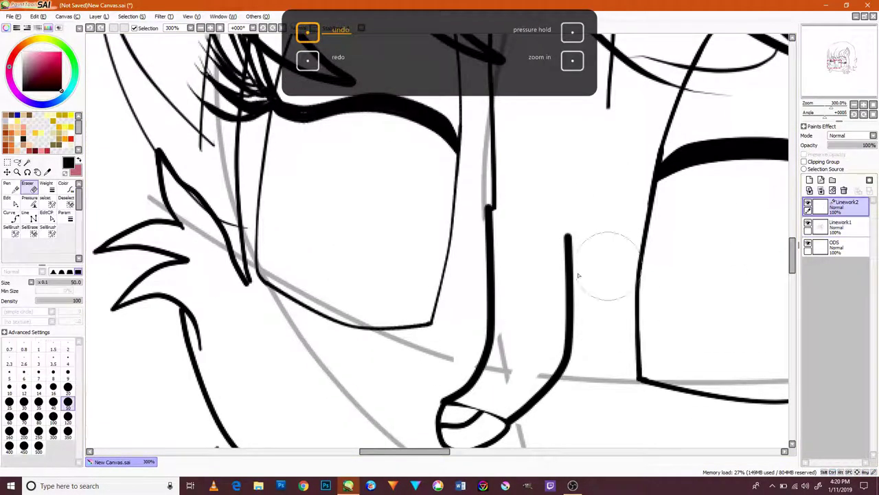
key(p)
scroll(500, 289, down, 3)
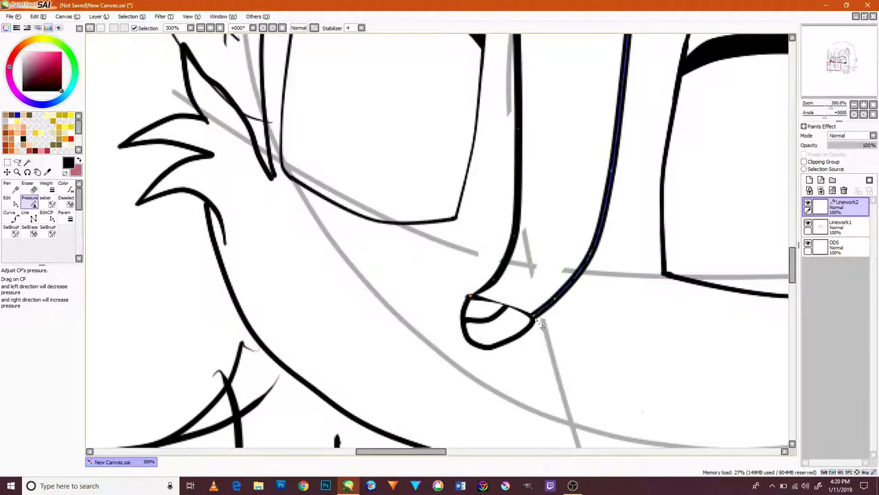
scroll(520, 247, down, 1)
scroll(570, 296, up, 5)
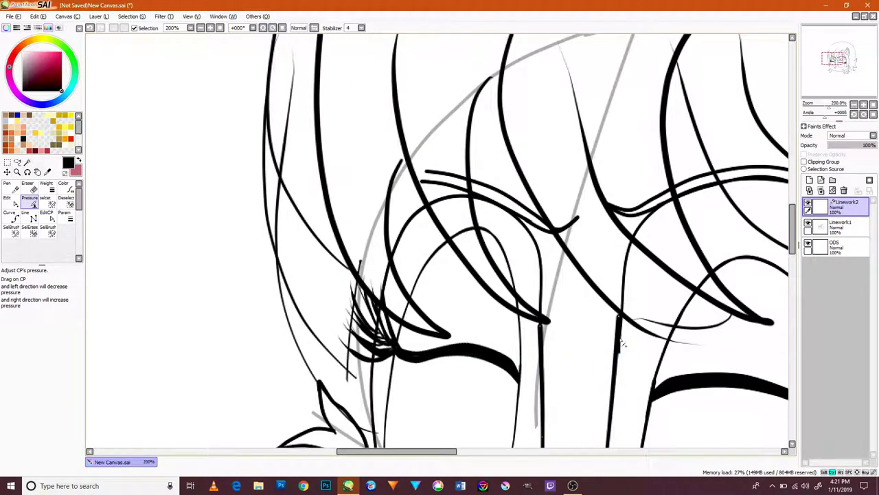
scroll(571, 386, down, 4)
Step: Merge the linework into Layer1 and scale the head drawing down to about half its size
key(ctrl+e)
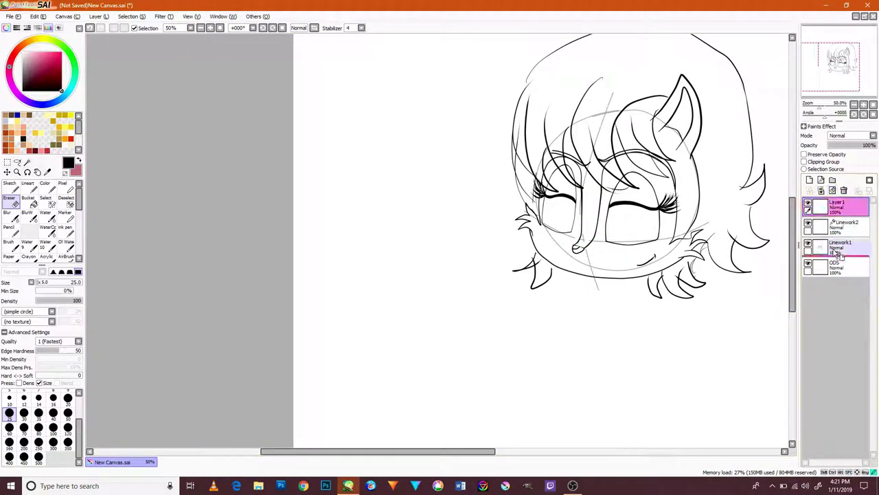
scroll(543, 244, down, 2)
click(66, 16)
click(89, 33)
key(Return)
key(ctrl+t)
drag(638, 324, 506, 249)
key(Return)
Step: Draw two short curved neck lines below the chin on a new linework layer, using the Curve tool at size 3.5
scroll(571, 204, up, 6)
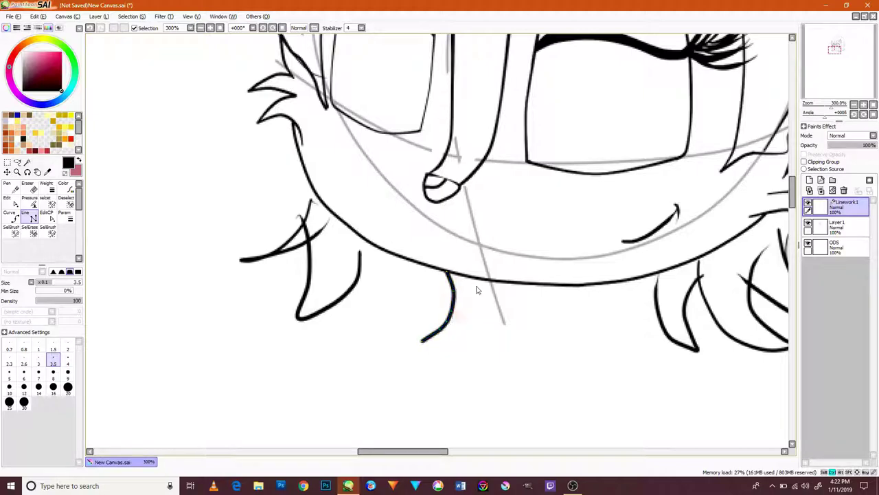
click(10, 215)
key(Return)
scroll(515, 302, down, 4)
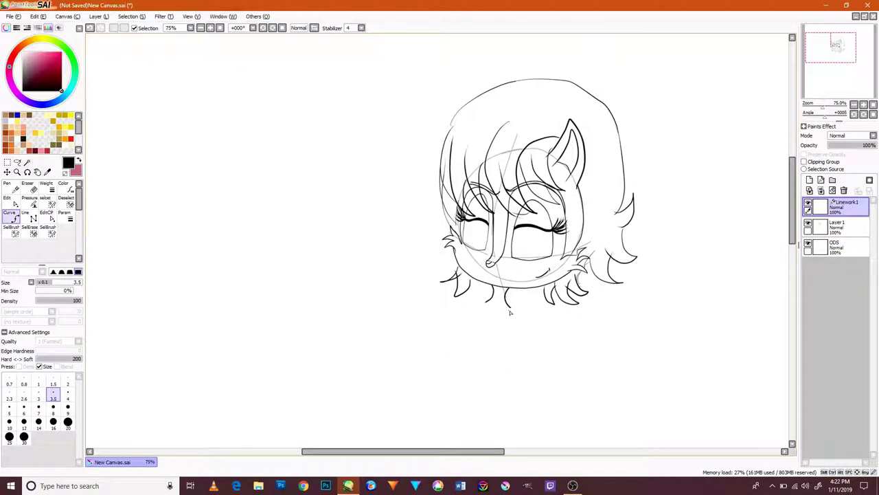
Step: Draw the left rounded chest outline below the neck with the Curve tool
scroll(459, 366, down, 1)
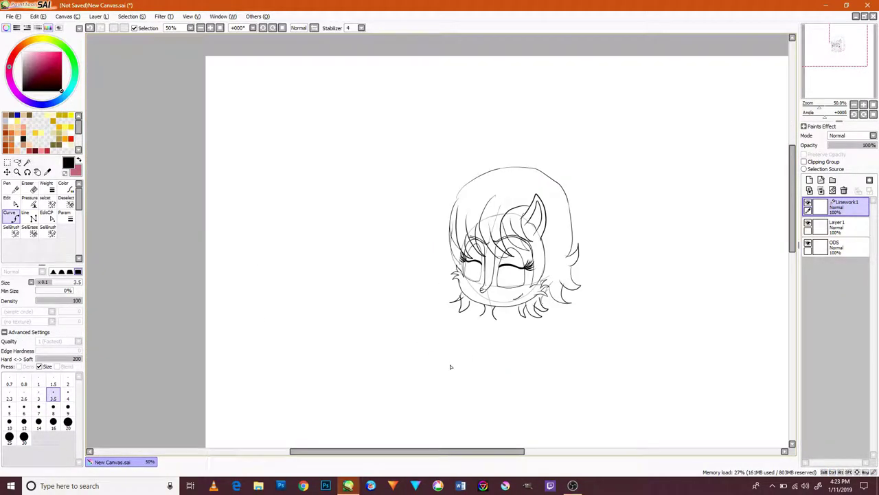
click(450, 331)
click(474, 326)
scroll(457, 324, up, 3)
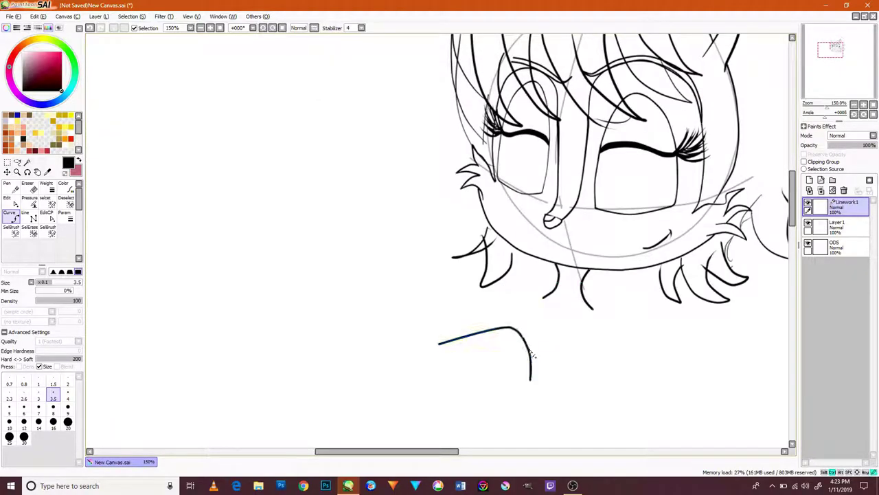
scroll(485, 373, down, 1)
scroll(414, 298, up, 2)
click(431, 353)
click(508, 363)
key(Return)
Step: Draw the right rounded chest outline, joined to the left one, and adjust the line pressure at the ends
scroll(519, 388, down, 1)
click(713, 341)
click(608, 386)
click(569, 318)
key(Return)
click(29, 200)
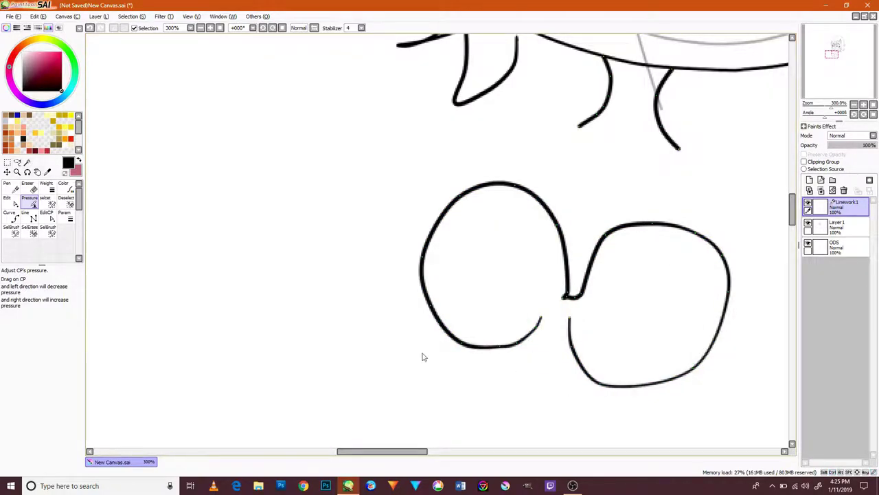
scroll(630, 176, up, 1)
key(ctrl+minus)
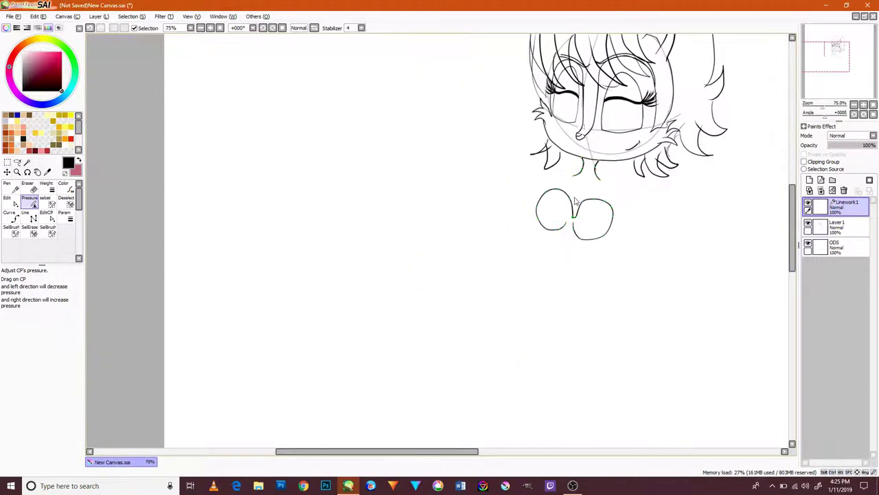
Step: Draw a curved, tapered torso line down from the base of the left chest shape
key(ctrl+plus)
key(c)
click(553, 249)
key(p)
key(ctrl+minus)
key(ctrl+minus)
key(ctrl+minus)
key(ctrl+minus)
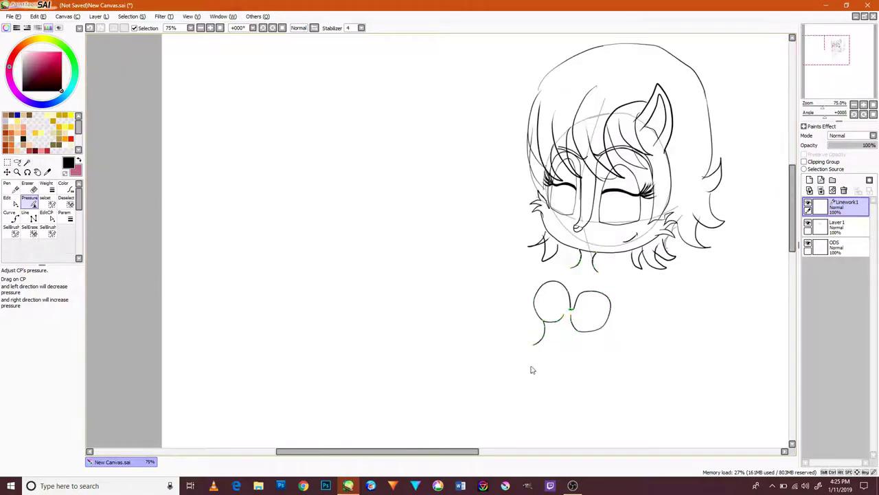
Step: Draw a matching tapered torso line curving down from the base of the right chest shape
key(ctrl+plus)
key(ctrl+plus)
key(ctrl+plus)
key(c)
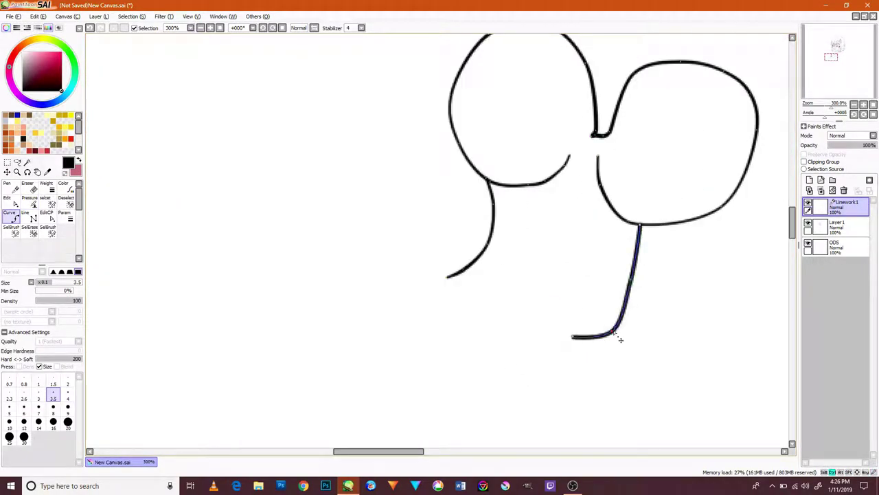
key(p)
key(ctrl+minus)
key(ctrl+minus)
Step: Draw the right side line of the body beside the chest with the Pen tool and taper its ends
key(ctrl+plus)
key(ctrl+plus)
key(n)
mouse_move(579, 79)
mouse_down()
mouse_move(551, 341)
mouse_move(522, 220)
mouse_move(426, 241)
mouse_move(505, 292)
mouse_up()
key(p)
Step: Draw the left shoulder line from the neck out and down along the outer side of the left arm
key(c)
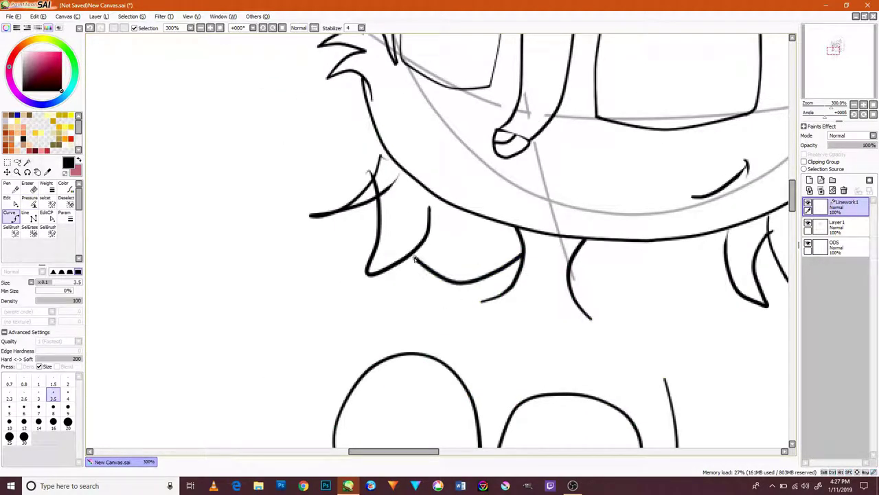
double_click(269, 383)
scroll(481, 275, down, 5)
Step: Draw the right shoulder and arm lines and the inner line of the left arm
click(661, 290)
click(756, 254)
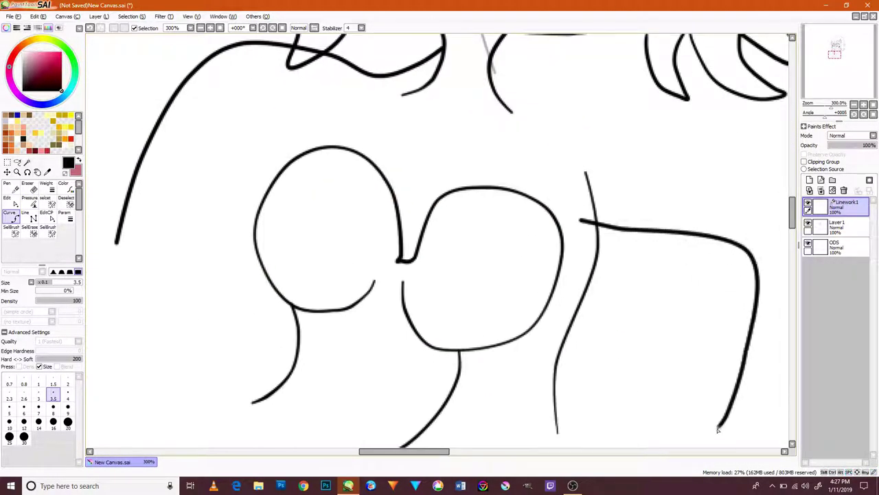
scroll(606, 120, down, 2)
key(ctrl+minus)
key(ctrl+plus)
click(433, 108)
double_click(327, 393)
Step: Add a new linework layer above the body lines
key(ctrl+minus)
key(ctrl+minus)
key(ctrl+minus)
key(ctrl+minus)
key(ctrl+minus)
key(ctrl+minus)
click(809, 180)
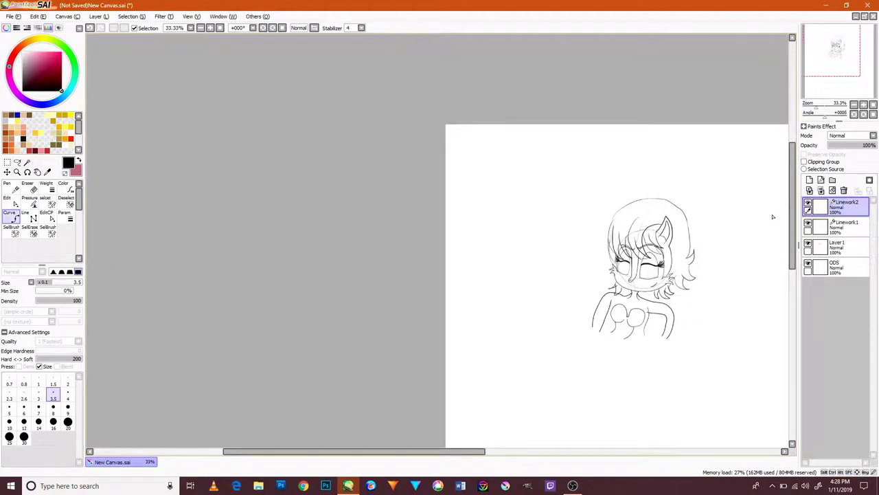
key(ctrl+plus)
key(ctrl+plus)
key(ctrl+plus)
key(ctrl+plus)
key(ctrl+plus)
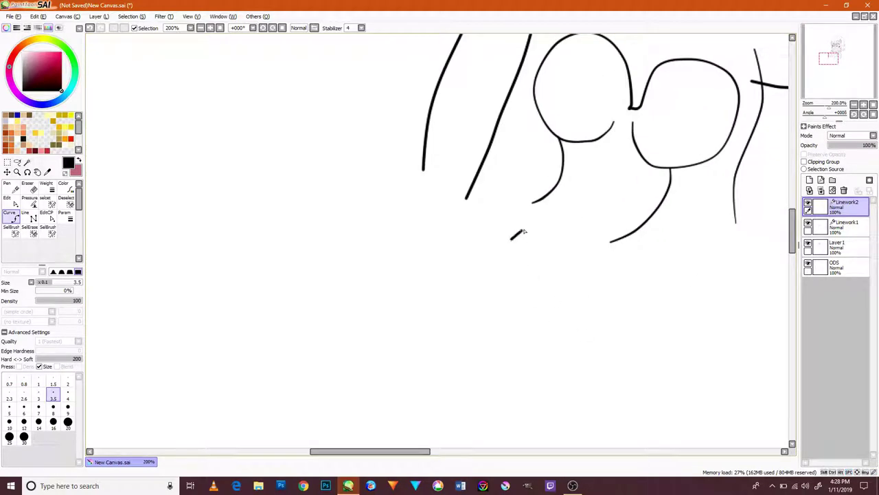
scroll(661, 323, up, 2)
key(ctrl+z)
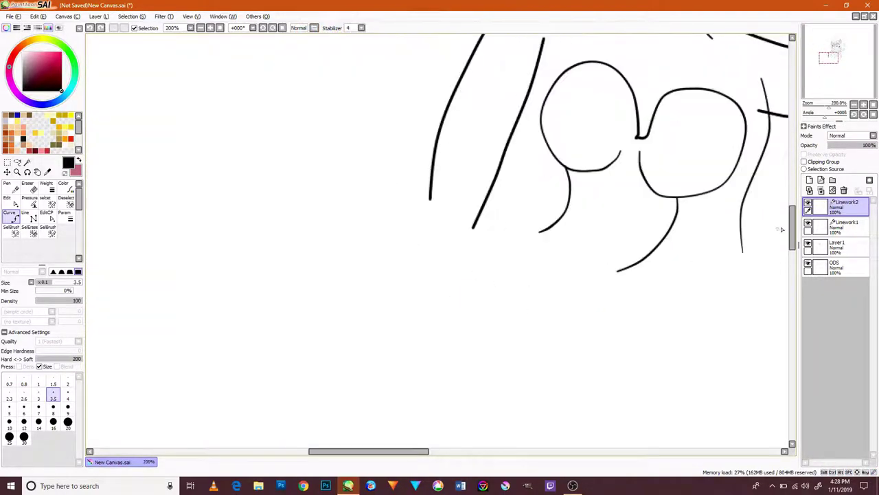
Step: Reshape the two torso lines under the chest on Linework1 to run straighter down, and reselect Linework2
key(e)
drag(551, 263, 797, 272)
click(845, 205)
key(e)
Step: Draw the wavy hem of a strapless top below the chest and its left side edge
click(553, 249)
click(599, 243)
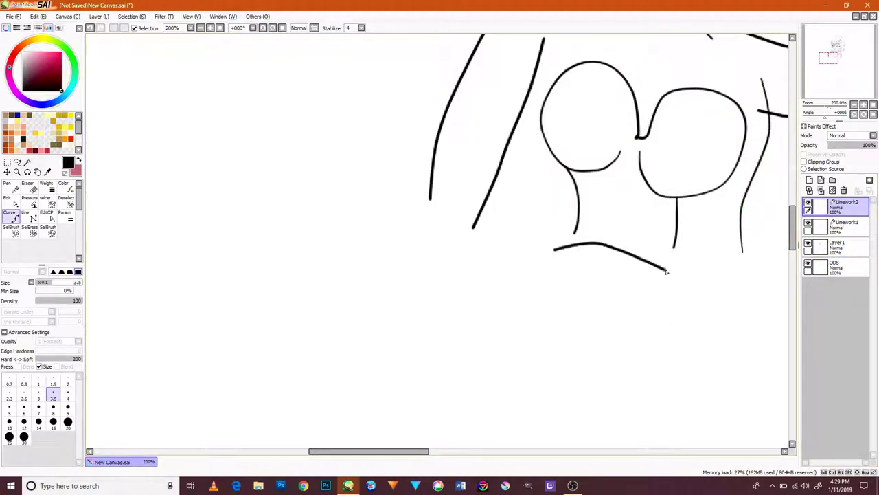
scroll(729, 291, up, 3)
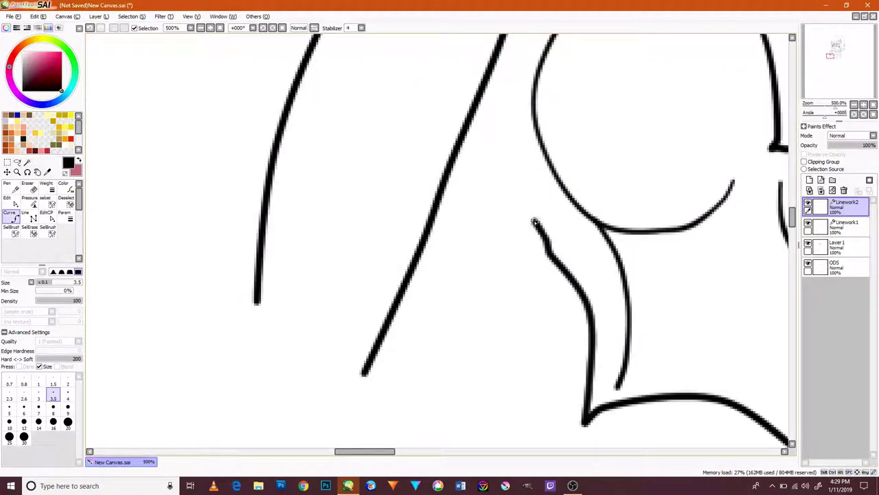
scroll(711, 117, down, 3)
Step: Draw the top's neckline around both chest shapes and close its right side down to the hem
scroll(655, 208, up, 2)
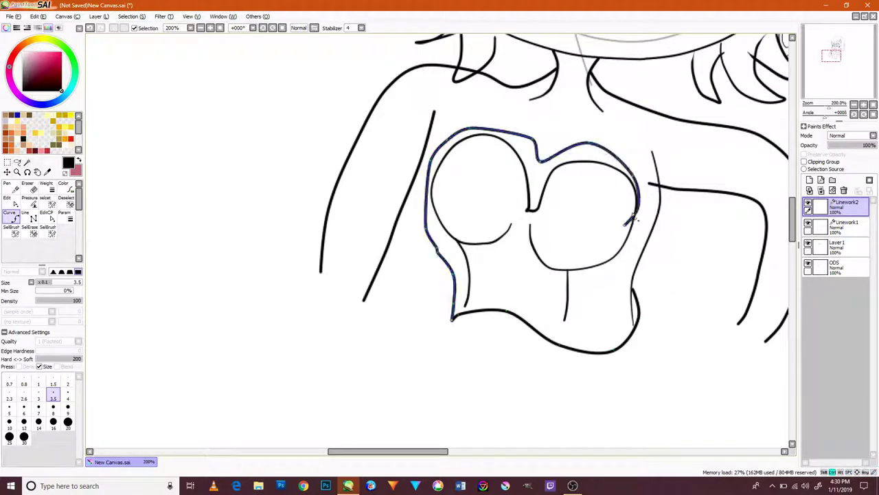
scroll(435, 185, up, 2)
drag(612, 190, 618, 237)
scroll(300, 299, down, 2)
scroll(306, 290, down, 2)
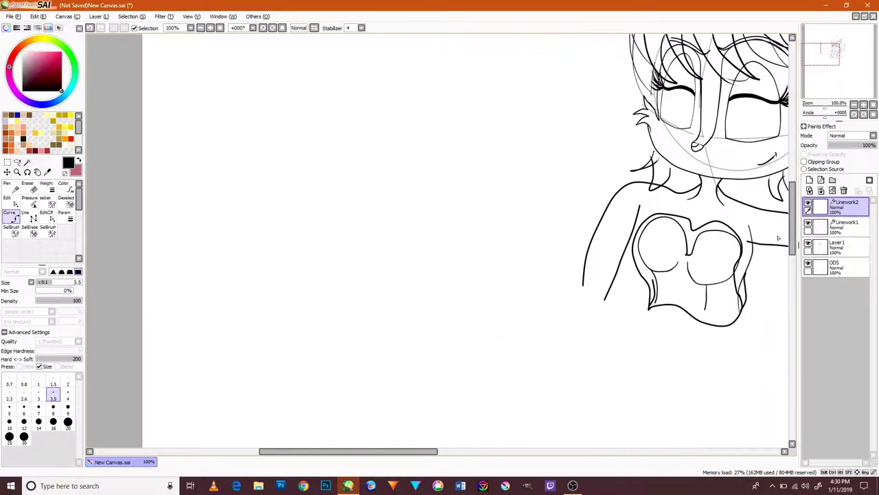
Step: On the Linework1 layer, draw curved midriff lines down from the top's hem
click(845, 225)
scroll(656, 144, up, 3)
scroll(538, 239, up, 1)
mouse_move(549, 152)
mouse_down()
mouse_move(492, 367)
mouse_move(378, 335)
mouse_up()
drag(652, 228, 593, 428)
key(ctrl+z)
drag(625, 222, 593, 424)
Step: Draw the left and right sides of the waist and the curved waistband line beneath them
drag(365, 360, 419, 120)
scroll(583, 316, down, 2)
scroll(619, 316, down, 1)
drag(673, 232, 642, 353)
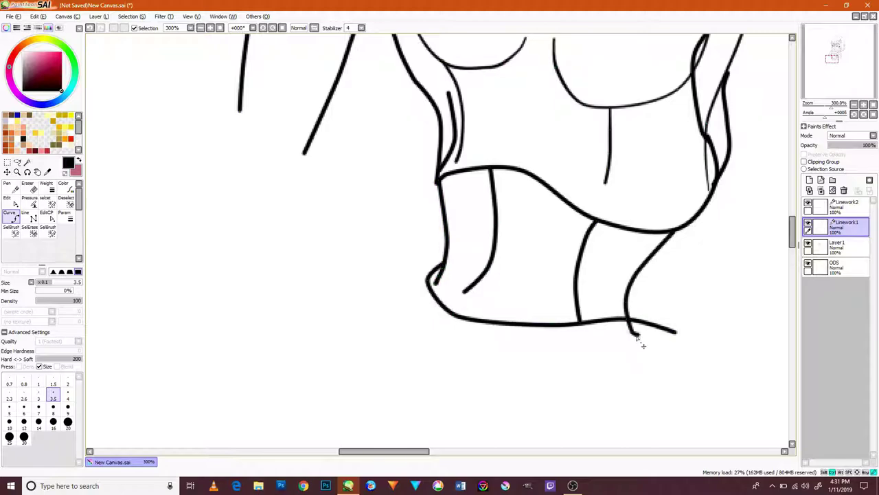
Step: Draw outward-curving hip lines down from both sides of the waistband
scroll(447, 277, down, 2)
scroll(447, 277, up, 2)
mouse_move(532, 201)
mouse_down()
mouse_move(490, 391)
mouse_move(614, 393)
mouse_up()
scroll(615, 393, down, 2)
scroll(636, 334, up, 2)
drag(697, 244, 548, 362)
scroll(545, 391, down, 2)
key(ctrl+z)
key(ctrl+z)
scroll(492, 320, up, 2)
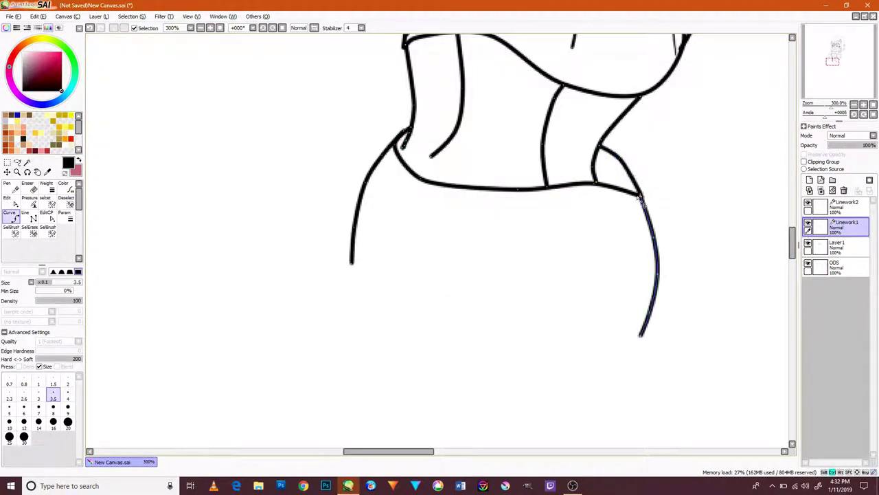
Step: Redraw the left hip line and add a rounded, closed leg opening for the shorts at its lower end
scroll(473, 388, up, 1)
drag(321, 296, 397, 125)
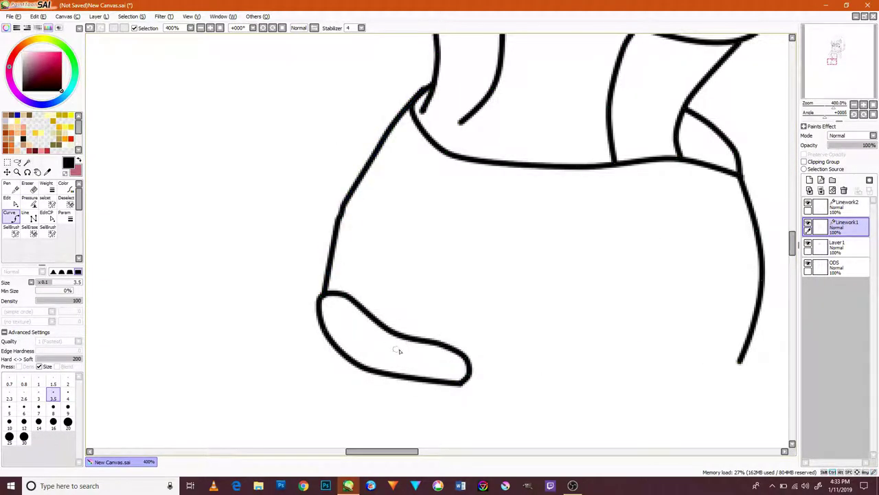
drag(320, 297, 422, 369)
scroll(562, 342, down, 2)
scroll(561, 342, up, 2)
Step: Draw the shorts' center seam and the right leg opening out to the right hip line
drag(442, 198, 395, 320)
mouse_move(665, 298)
mouse_down()
mouse_move(584, 353)
mouse_move(651, 318)
mouse_up()
drag(448, 314, 651, 317)
drag(442, 198, 447, 301)
scroll(785, 228, down, 5)
scroll(488, 328, up, 2)
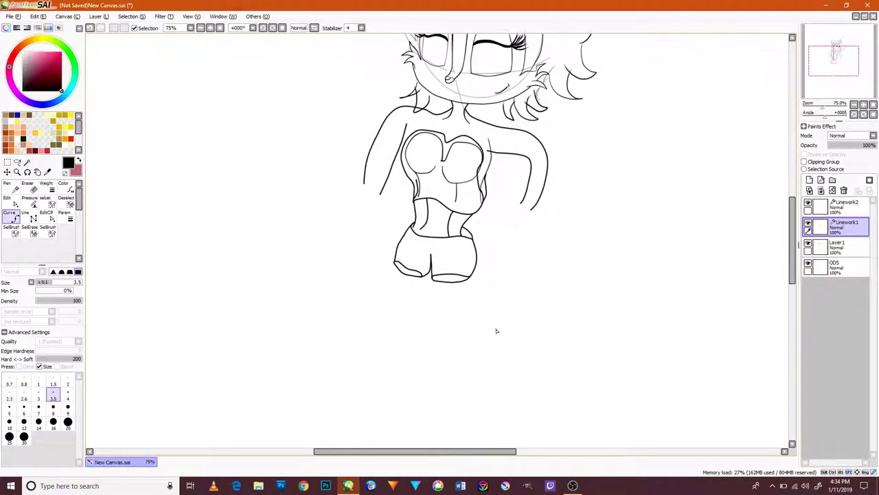
Step: Add a new linework layer and draw two pairs of gently curved lines for the legs below the shorts' openings
key(ctrl+shift+n)
drag(491, 316, 504, 278)
drag(522, 205, 501, 344)
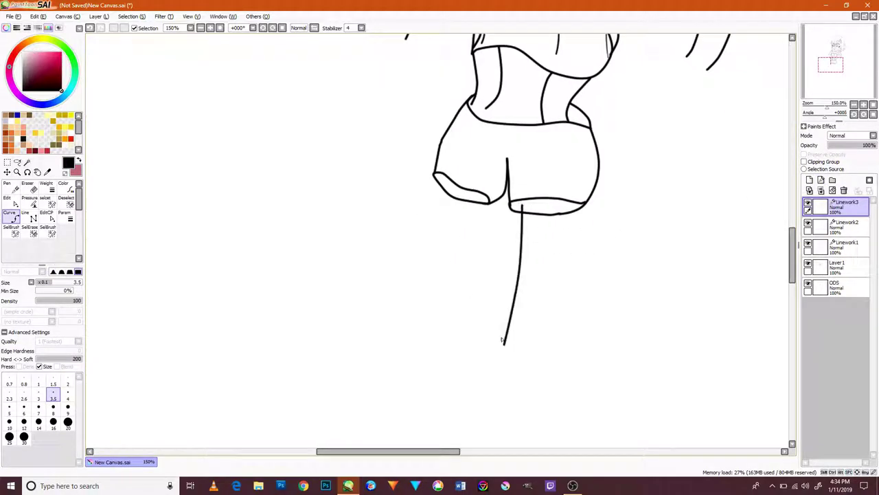
drag(447, 187, 400, 324)
scroll(405, 316, up, 1)
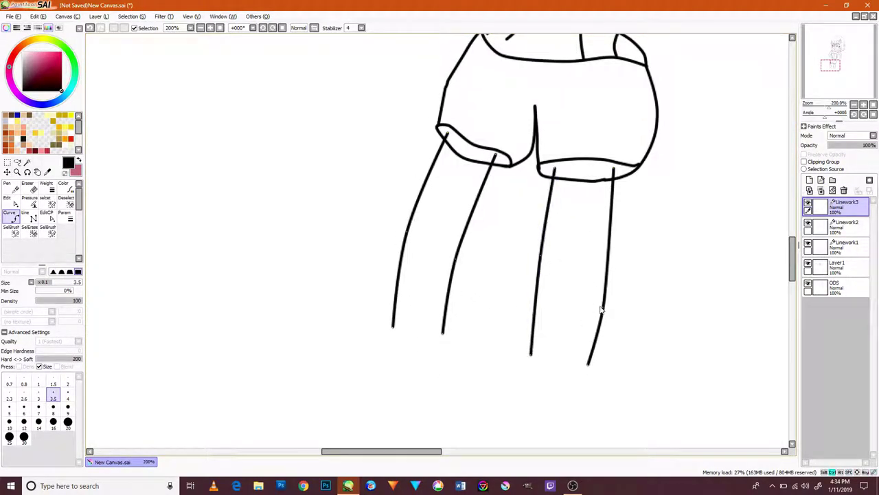
key(ctrl+z)
Step: Draw puffy cuffs around both ankles, with a wide rounded band under the right one and a pointed base on the left
drag(464, 312, 374, 290)
drag(517, 330, 601, 357)
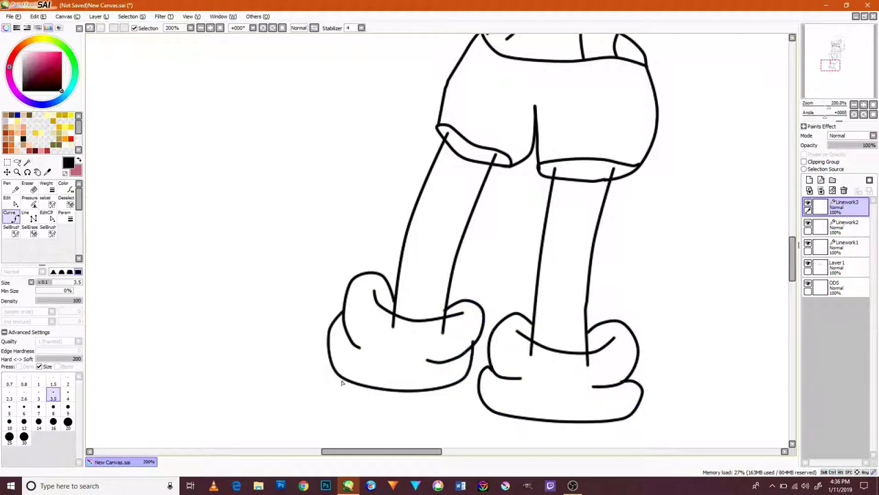
scroll(479, 318, down, 2)
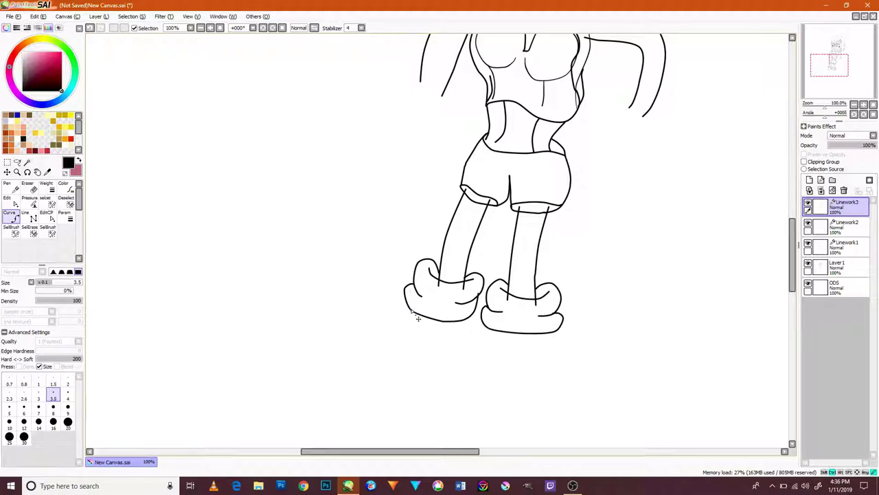
scroll(437, 283, down, 2)
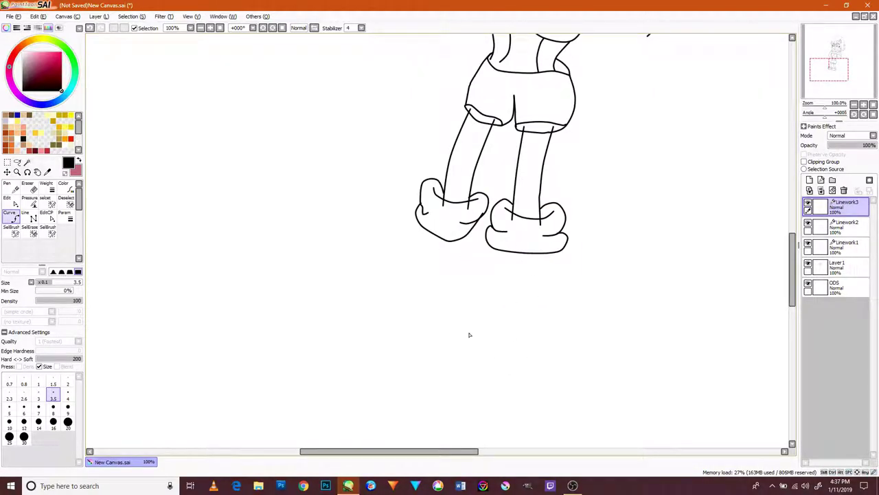
Step: Draw the boot below the right cuff with a rounded toe, a sole along its lower edge and a small heel
key(ctrl+z)
drag(486, 242, 448, 369)
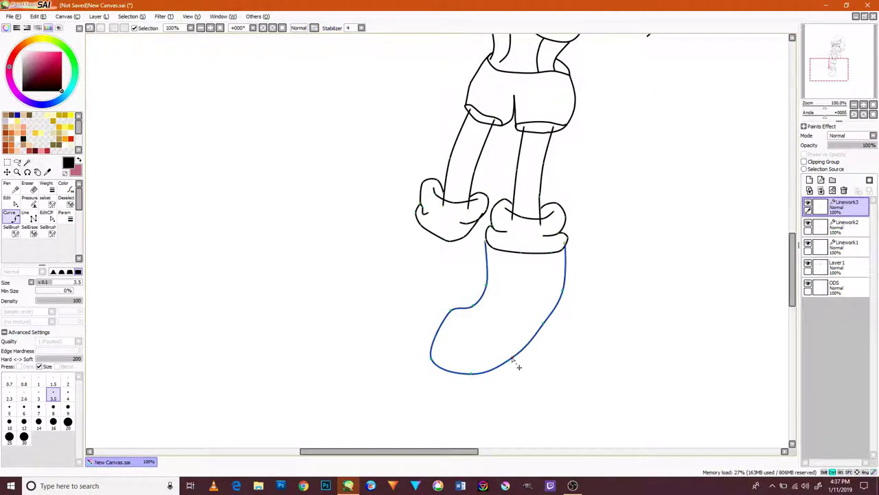
scroll(481, 353, up, 1)
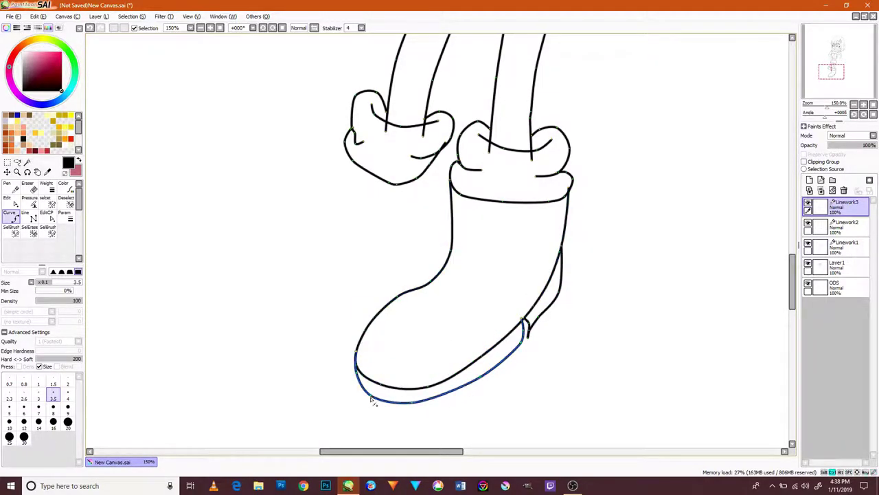
scroll(483, 385, down, 2)
scroll(544, 250, up, 3)
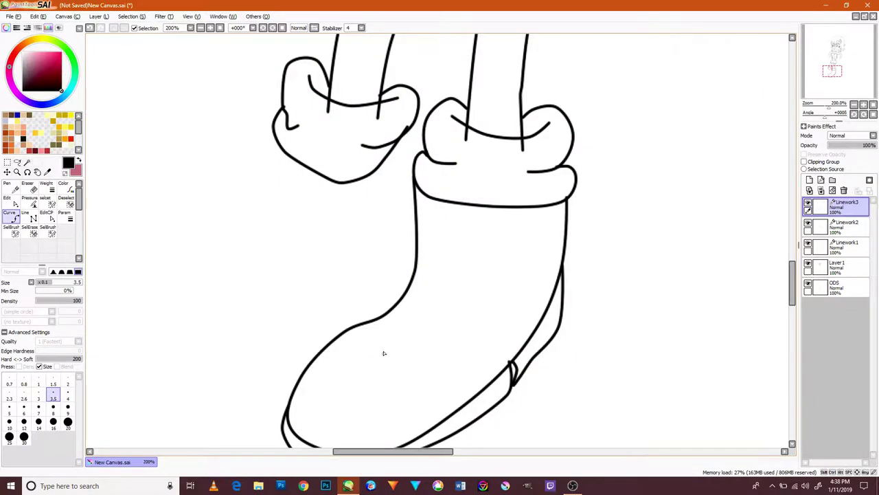
Step: Draw a closed keyhole-shaped outline on top of the boot's toe
scroll(383, 352, down, 1)
scroll(385, 350, up, 3)
mouse_move(327, 338)
mouse_down()
mouse_move(481, 354)
mouse_move(454, 336)
mouse_move(583, 291)
mouse_move(486, 160)
mouse_up()
click(480, 199)
click(384, 254)
click(328, 339)
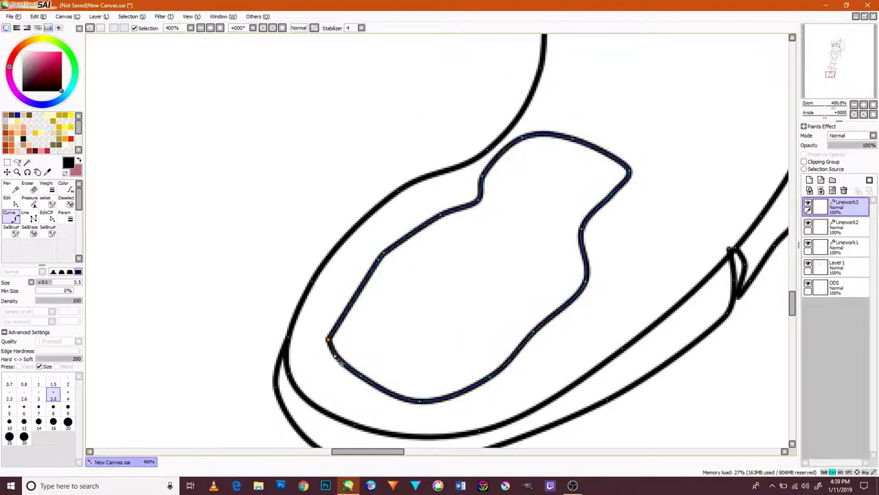
key(Return)
Step: Draw a smaller closed outline inside the keyhole shape on the boot, following its contour
click(419, 387)
click(583, 175)
click(525, 157)
click(344, 333)
click(483, 245)
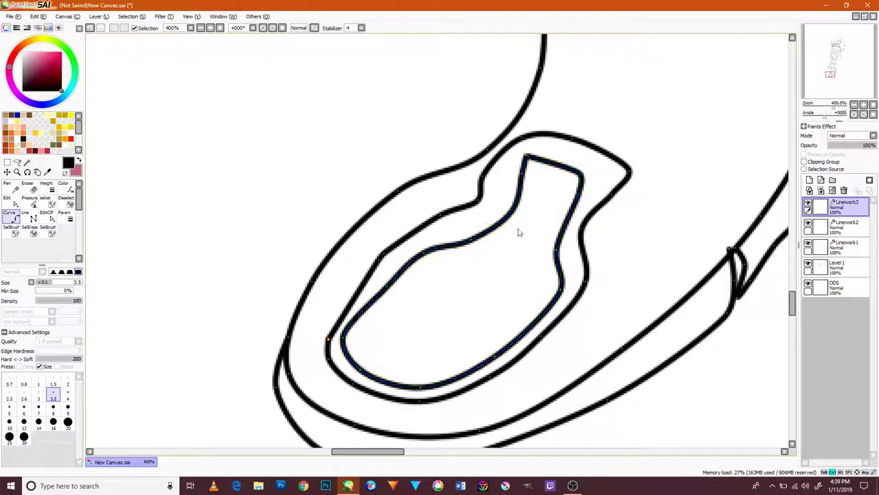
key(Return)
Step: Copy the boot area using a rectangular selection and paste it onto its own layer
scroll(778, 263, down, 5)
click(820, 191)
click(128, 16)
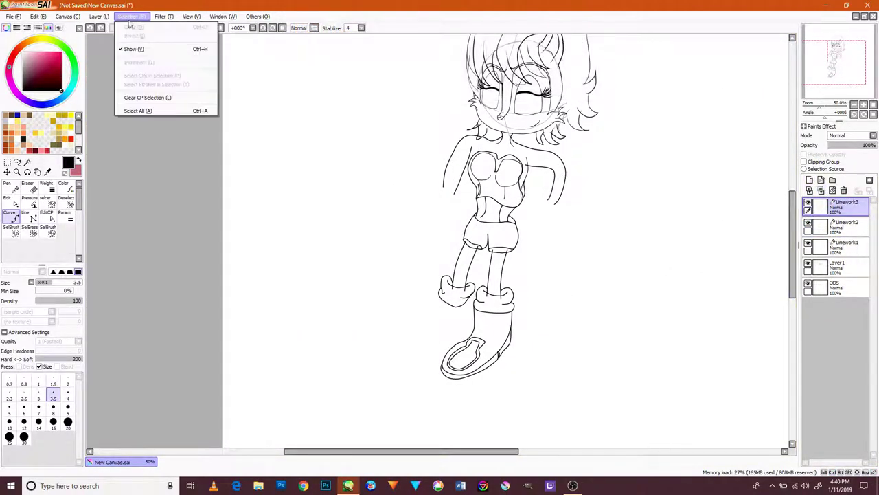
click(7, 162)
drag(428, 270, 526, 394)
click(38, 15)
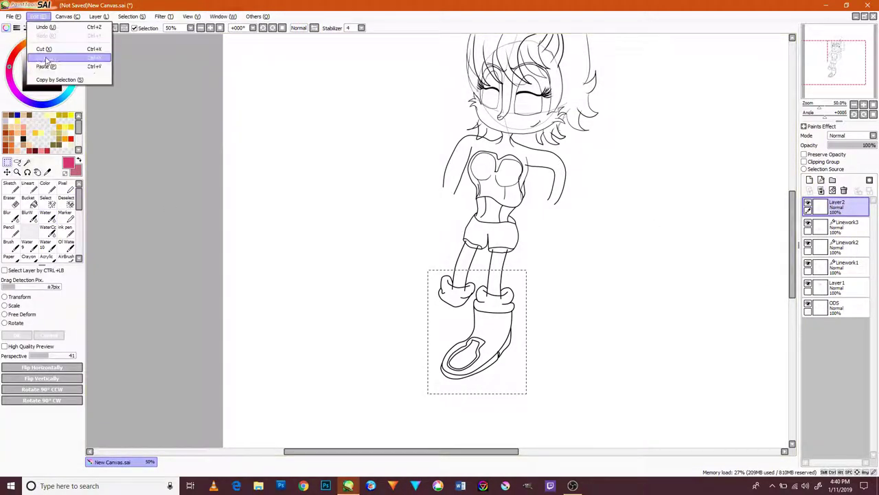
click(45, 57)
key(ctrl+v)
Step: Place the copied boot beneath the left cuff and clean up its overlapping lines
key(e)
scroll(427, 262, up, 4)
mouse_move(427, 262)
mouse_down()
mouse_move(585, 232)
mouse_move(531, 261)
mouse_move(562, 289)
mouse_up()
scroll(638, 283, up, 3)
scroll(569, 324, up, 2)
scroll(569, 323, down, 4)
scroll(631, 183, up, 2)
Step: Erase the inner bust curves and center fold from the top on the Linework1 layer
click(836, 285)
key(e)
drag(630, 182, 553, 148)
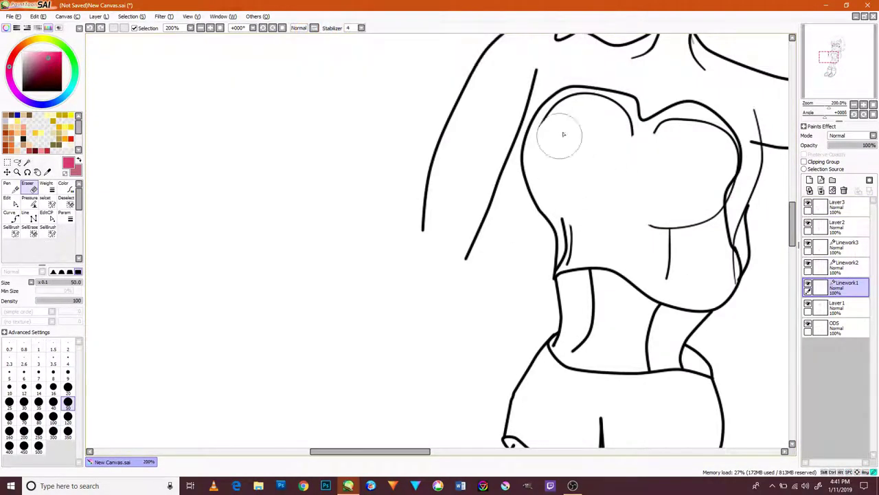
scroll(667, 261, down, 4)
scroll(638, 241, up, 1)
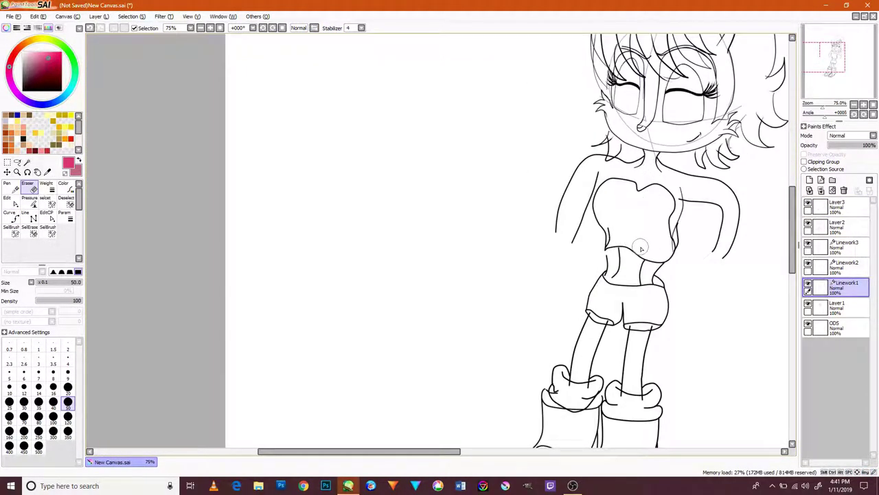
Step: Reshape the inner line of the left arm beside the top
scroll(707, 240, up, 2)
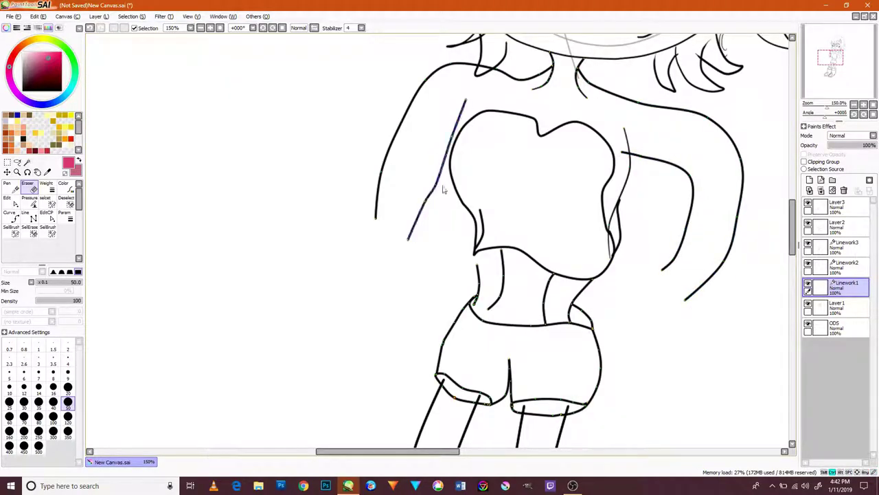
scroll(440, 195, up, 2)
scroll(659, 288, down, 3)
Step: Consolidate the legs, cuffs and boots onto a single layer above Linework1
click(837, 307)
scroll(697, 227, up, 1)
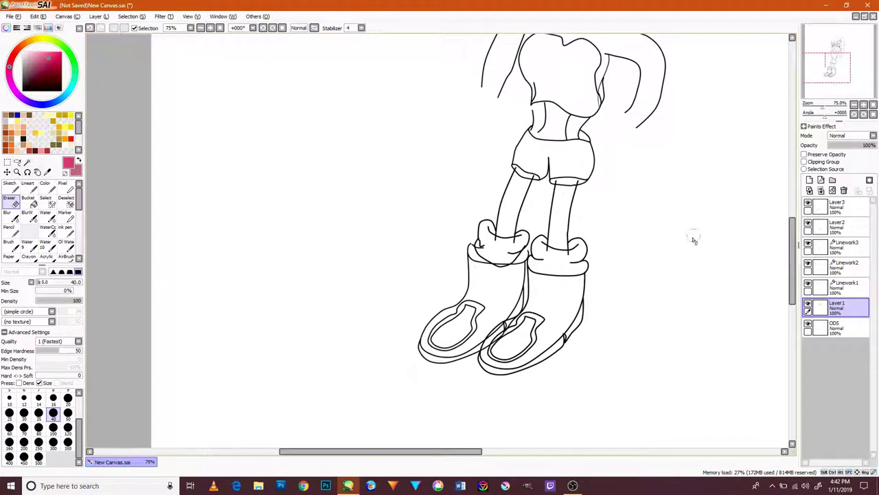
scroll(698, 226, down, 3)
scroll(697, 227, up, 1)
click(843, 190)
key(ctrl+z)
Step: Try to free-deform the legs and boots by pulling the lower corners of their bounding box
key(ctrl+t)
drag(338, 378, 365, 377)
drag(457, 371, 465, 390)
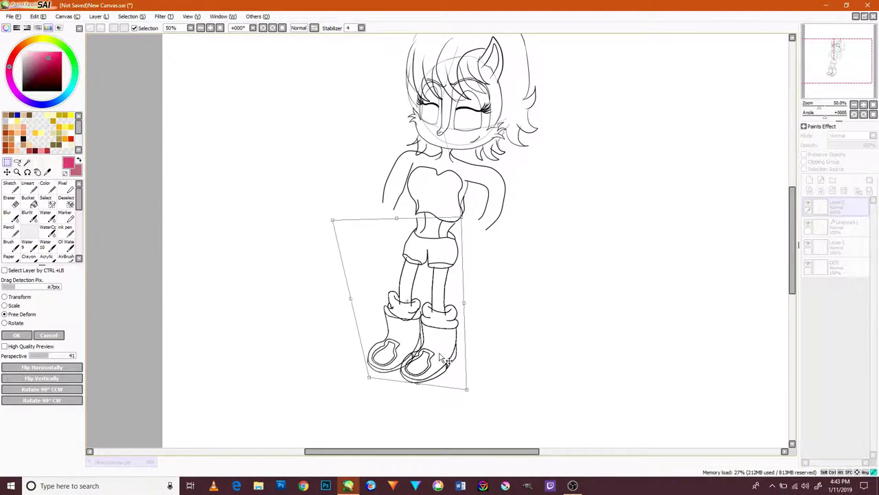
key(Return)
key(ctrl+d)
scroll(226, 200, down, 2)
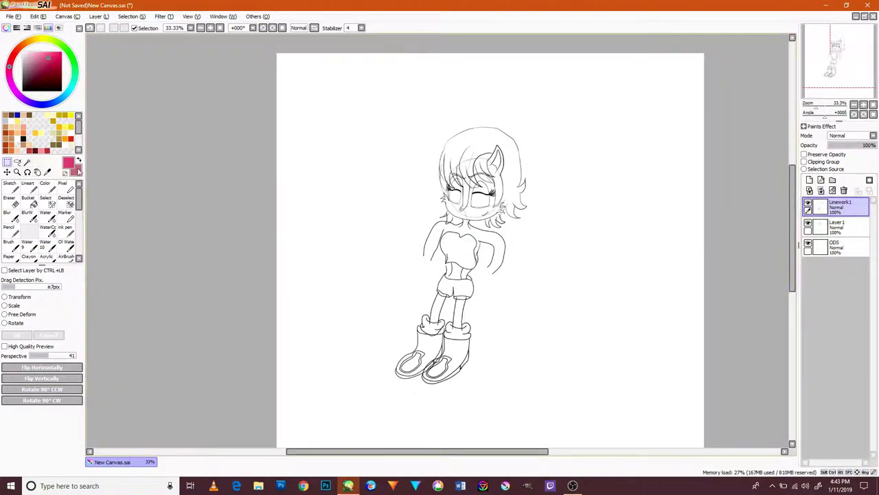
Step: Undo the leg deformation and try a free deform on the entire merged figure
key(ctrl+z)
key(ctrl+z)
key(ctrl+z)
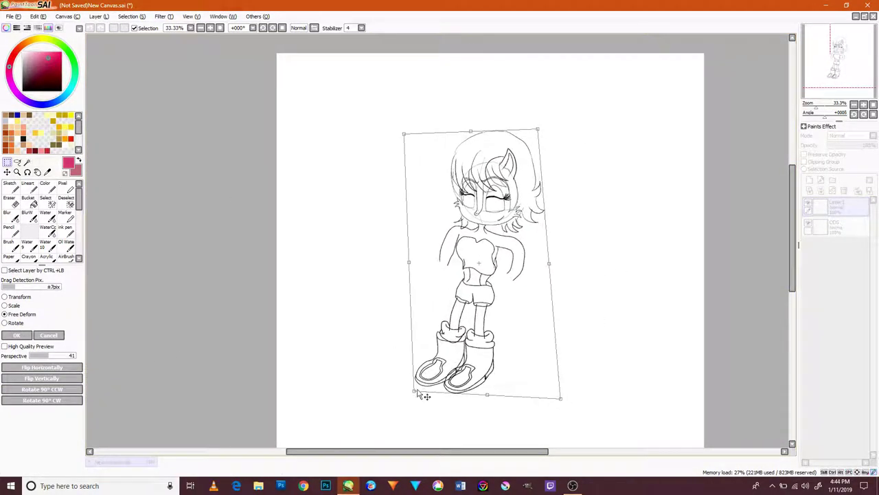
key(ctrl+z)
key(ctrl+z)
key(ctrl+z)
Step: Enlarge the whole merged figure on the canvas and add a fresh linework layer above it
key(ctrl+z)
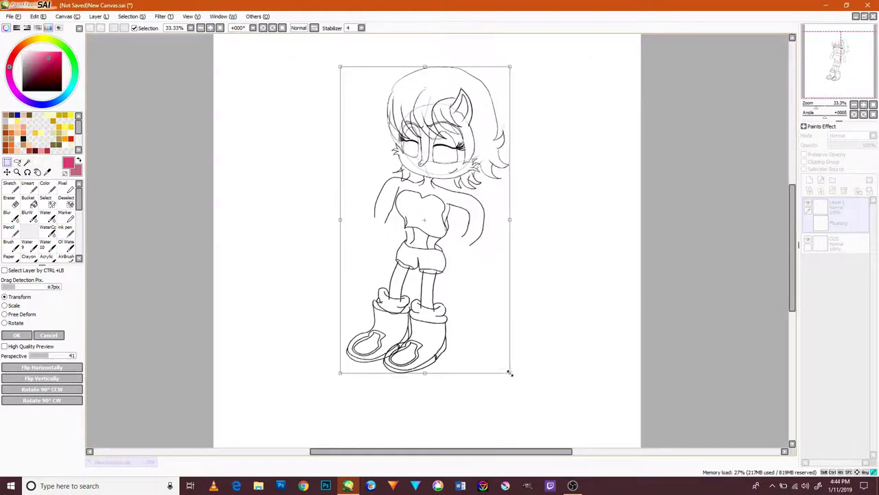
key(ctrl+z)
key(ctrl+z)
key(ctrl+z)
scroll(496, 220, up, 4)
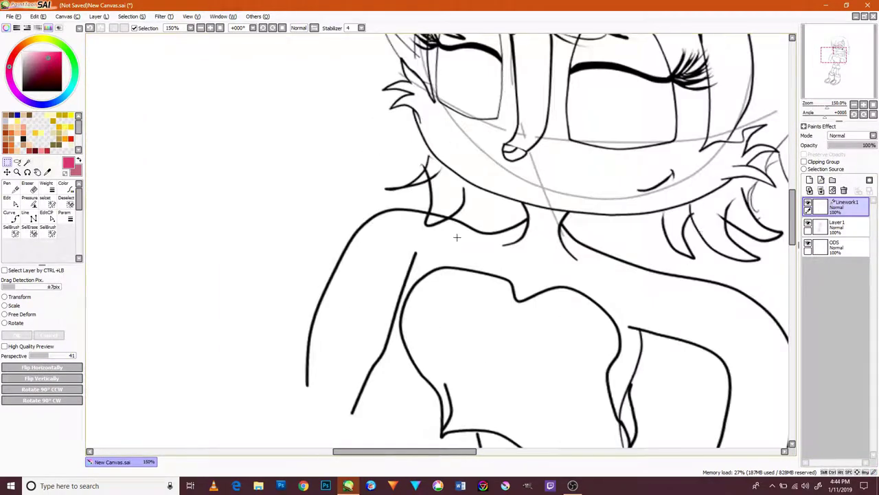
Step: Try a curved line running from the left of the neck down into the top's neckline
alt+click(496, 221)
click(487, 214)
click(480, 234)
double_click(497, 297)
key(c)
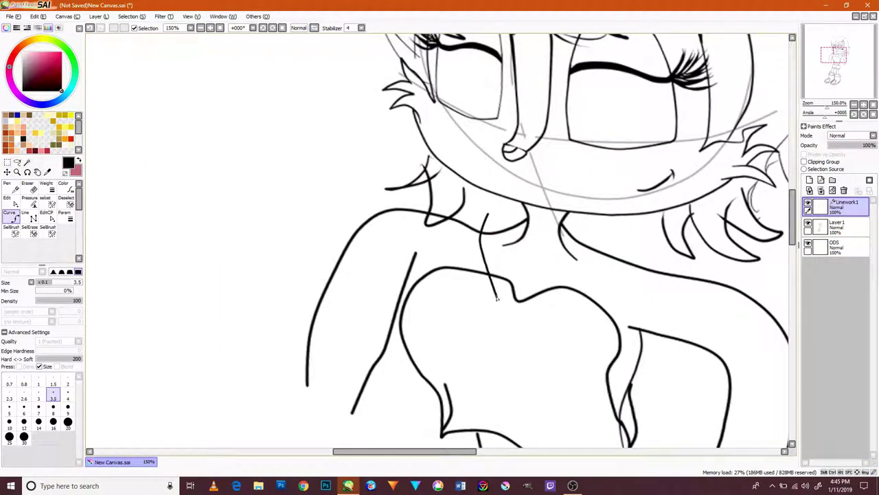
key(ctrl+z)
key(ctrl+z)
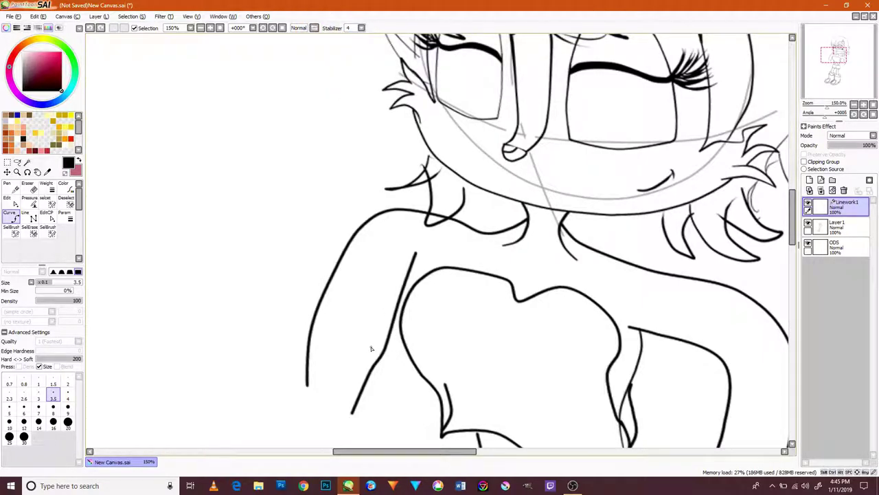
Step: Draw the vest's lower left edge curving outward into a pointed tip beside the left hip
scroll(370, 356, up, 1)
drag(446, 268, 423, 351)
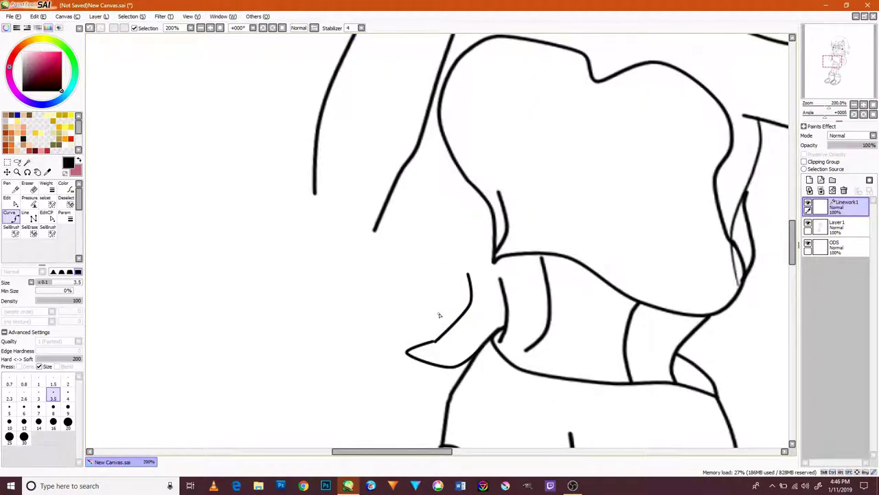
scroll(406, 186, up, 3)
key(Return)
Step: Extend the vest's left side up to the shoulder and draw its right side down to a rounded flap over the waistband
scroll(550, 172, right, 2)
drag(599, 146, 638, 163)
scroll(712, 311, down, 3)
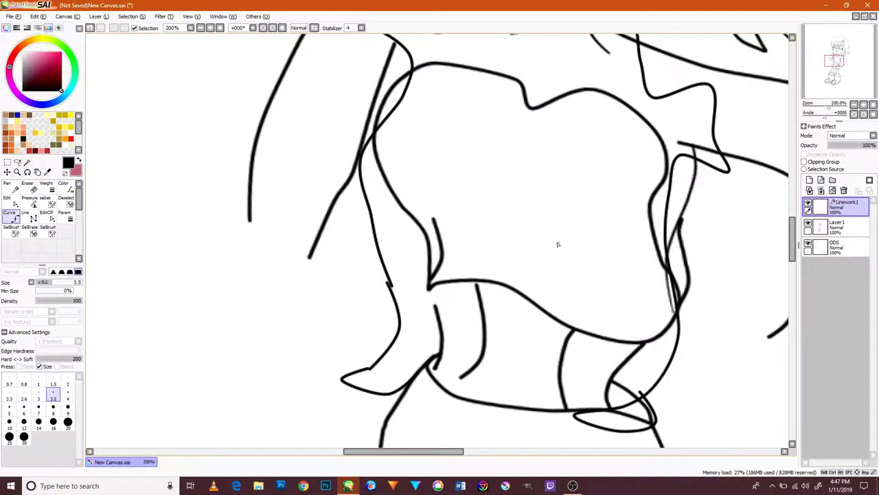
Step: Draw the wavy, pointed vest collar across both shoulders and the vest's outer right edge down to the waist
scroll(468, 208, up, 3)
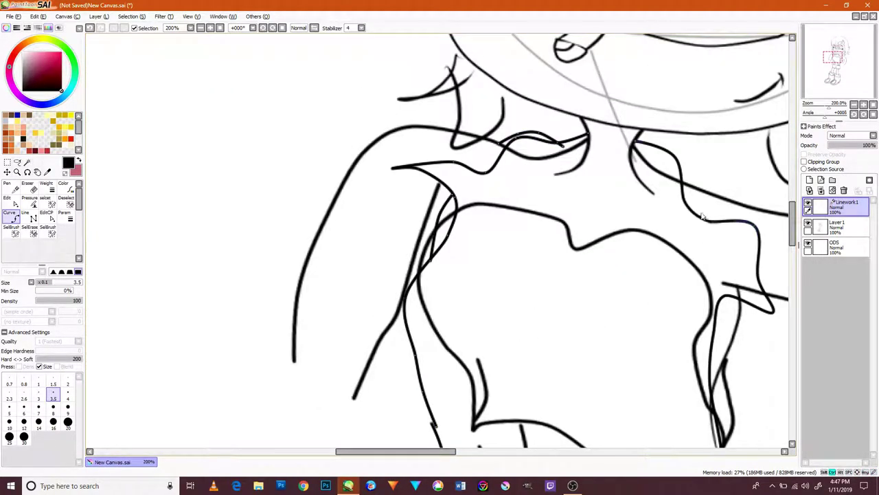
scroll(713, 229, down, 5)
scroll(724, 118, down, 3)
scroll(450, 277, up, 3)
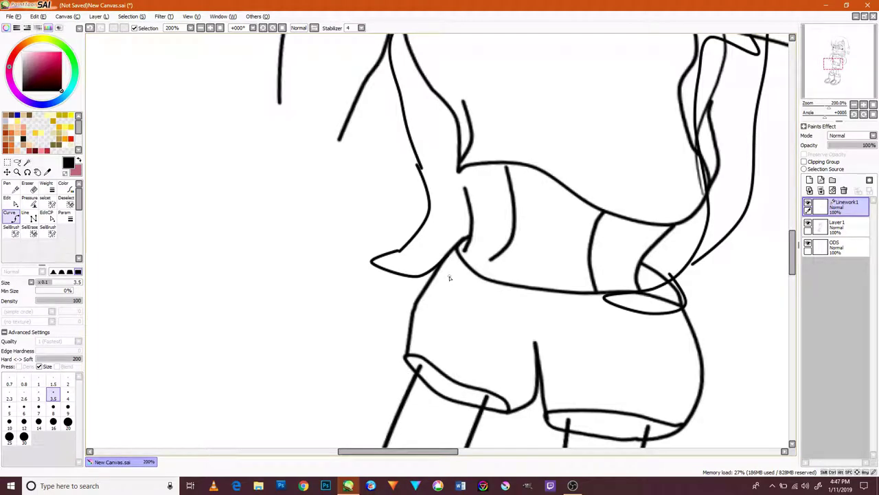
Step: Draw a second curved line with a small notch beneath the shorts' waistband
scroll(643, 197, up, 1)
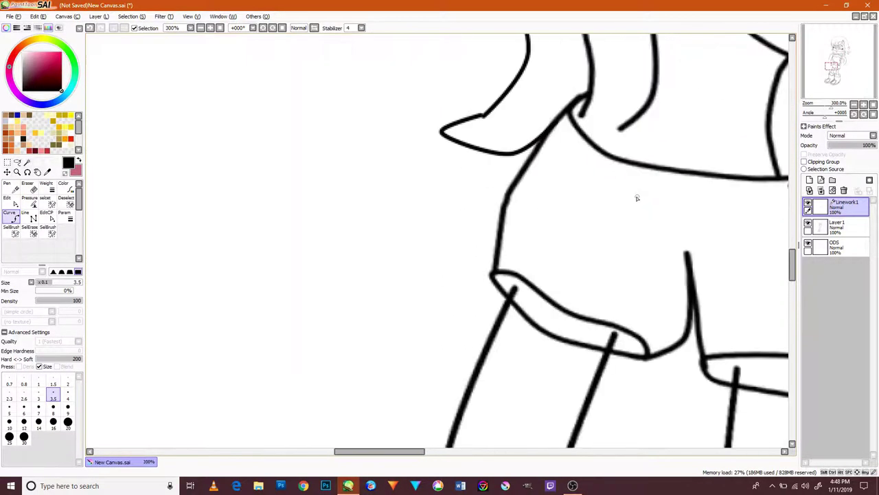
scroll(544, 150, down, 1)
drag(529, 199, 622, 227)
scroll(622, 227, down, 2)
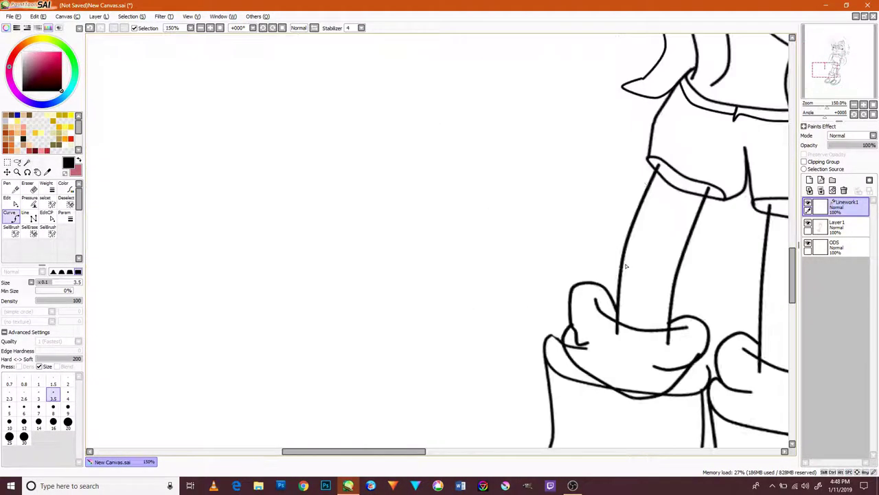
Step: Draw longer curved hems around the legs below the shorts' leg openings
drag(632, 292, 560, 281)
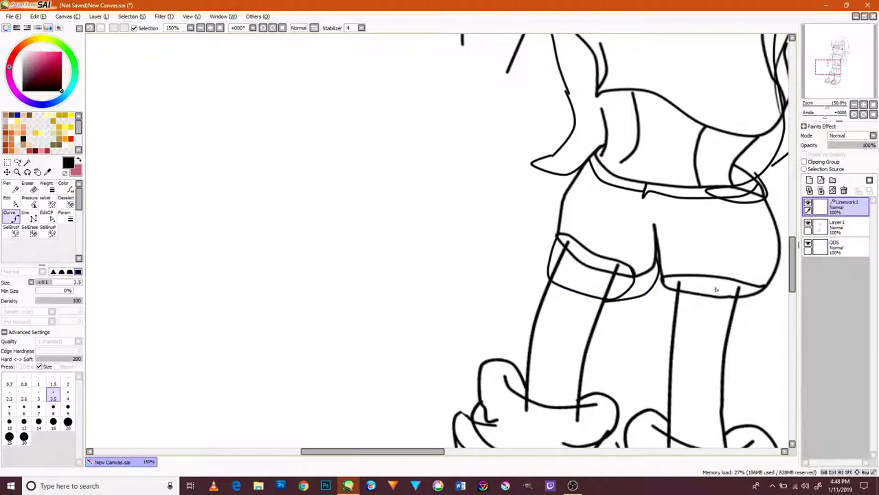
scroll(701, 289, up, 2)
drag(778, 261, 554, 260)
drag(553, 336, 550, 331)
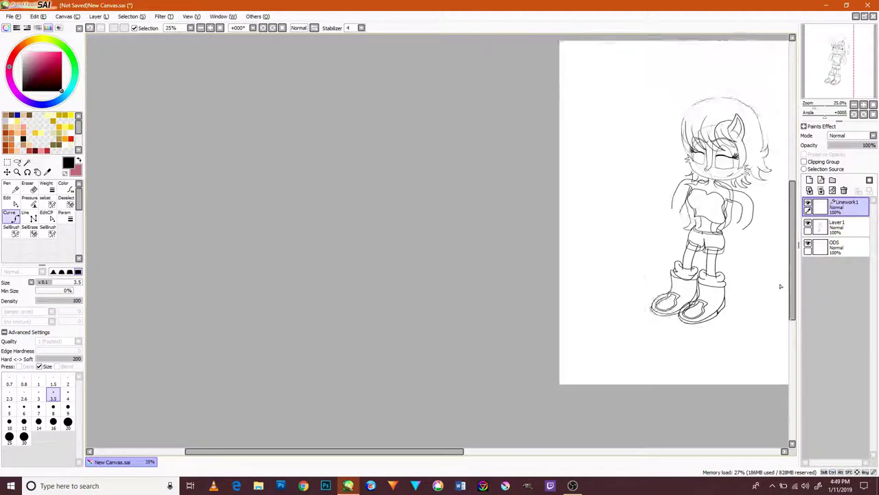
scroll(770, 281, down, 7)
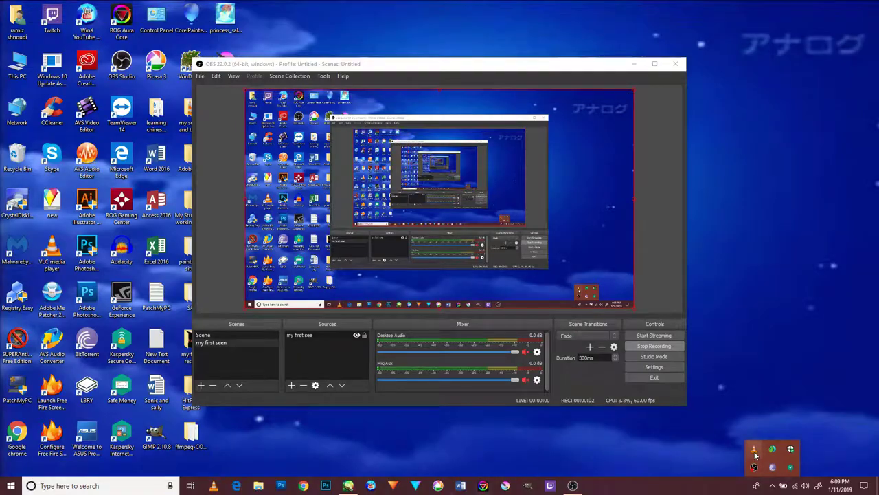
Step: Switch to PaintTool SAI, add a linework layer above the existing one and bridge the gap in the left jaw line with a curve
click(348, 485)
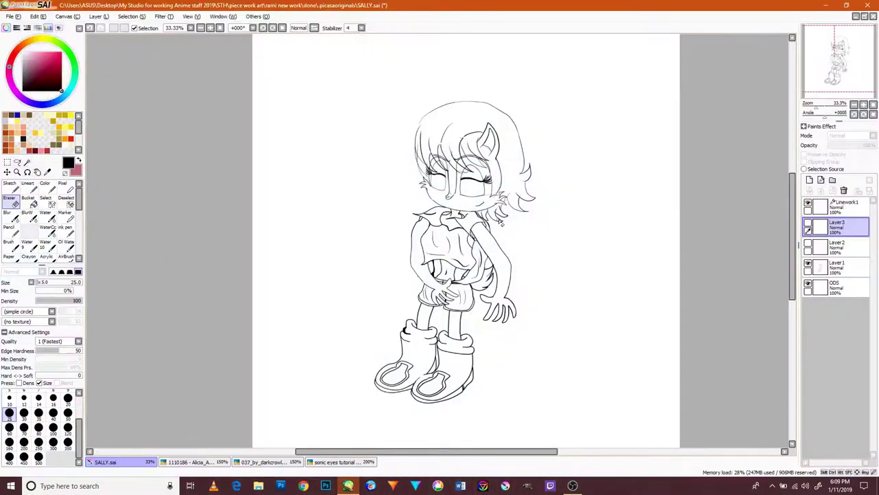
scroll(374, 161, up, 5)
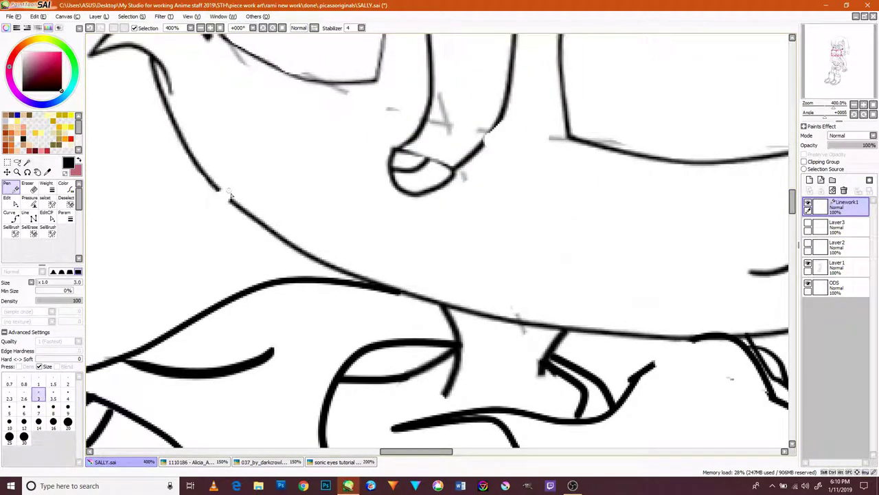
click(821, 180)
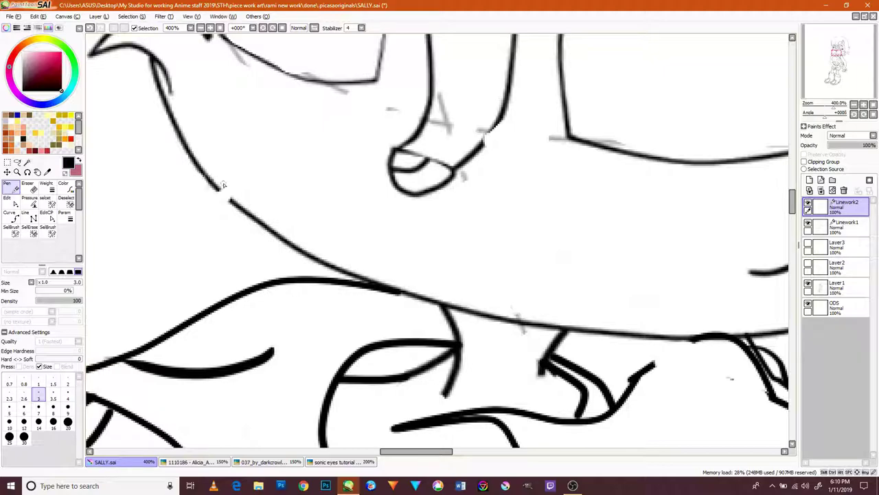
drag(144, 206, 206, 250)
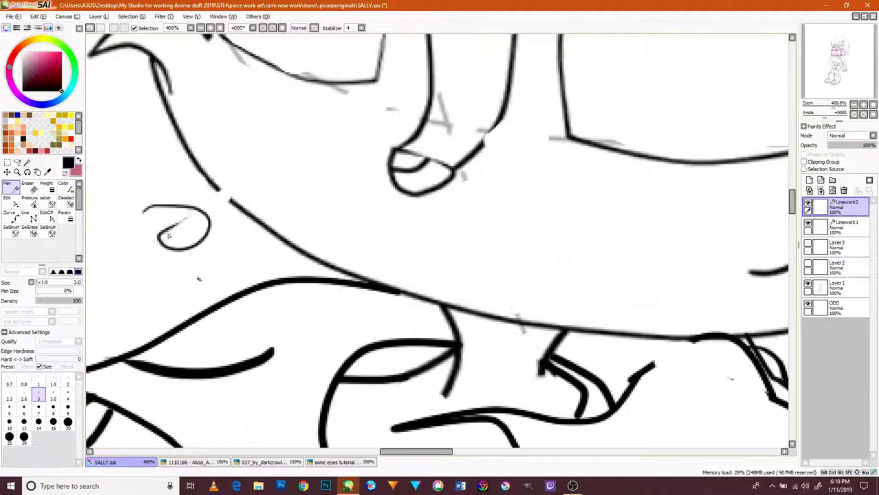
key(ctrl+z)
key(c)
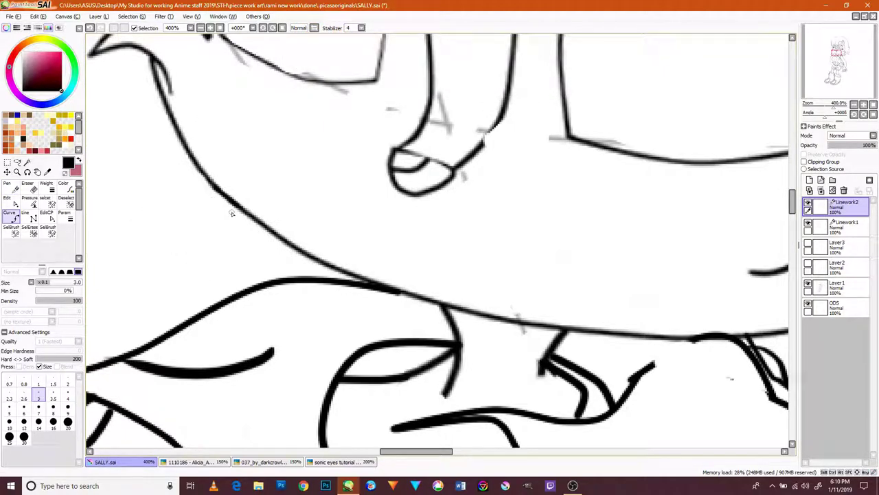
Step: Close the gaps in the neck and collar lines beneath the chin with curves
scroll(232, 214, up, 2)
click(614, 294)
click(389, 349)
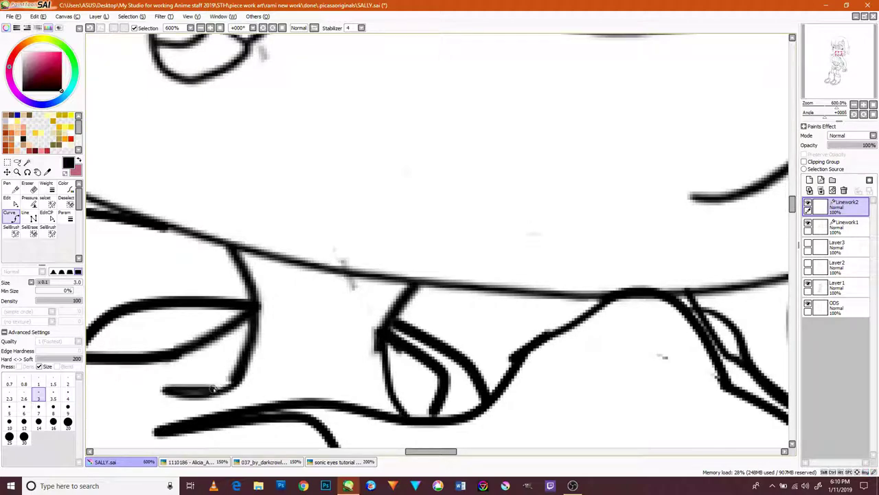
Step: Complete the left eye's lower outline and join its inner edge to the upper lid with curves
scroll(244, 354, down, 6)
scroll(272, 312, up, 5)
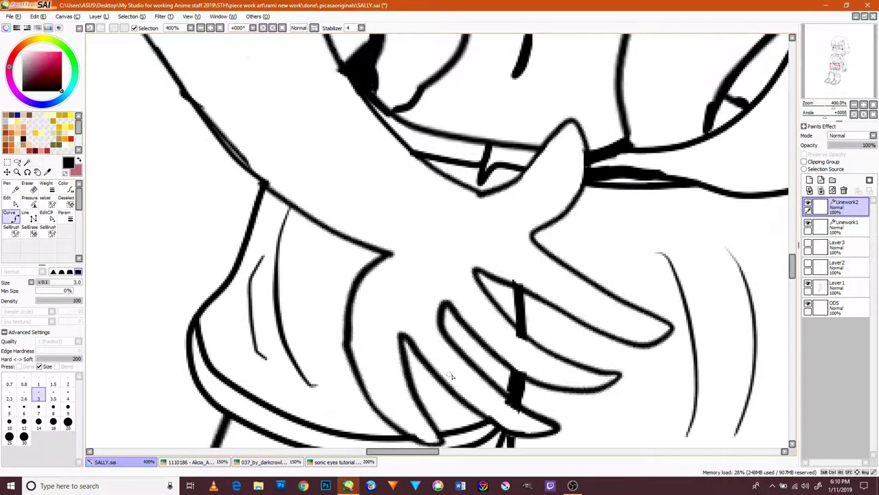
scroll(445, 372, down, 4)
scroll(503, 332, down, 5)
scroll(748, 306, up, 3)
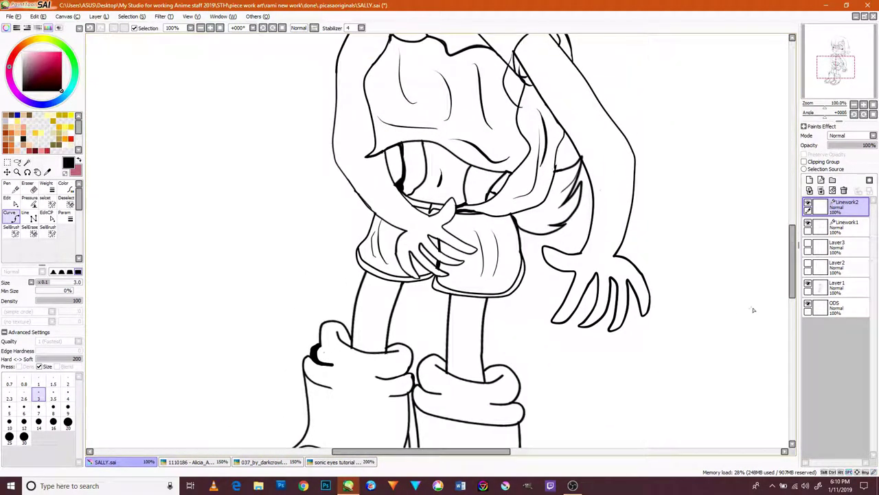
scroll(790, 242, up, 6)
scroll(384, 186, up, 5)
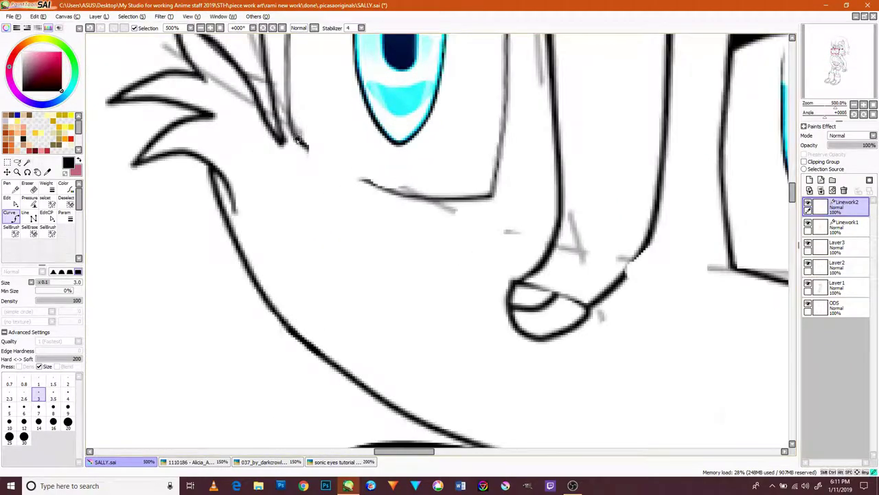
click(492, 197)
scroll(498, 122, up, 3)
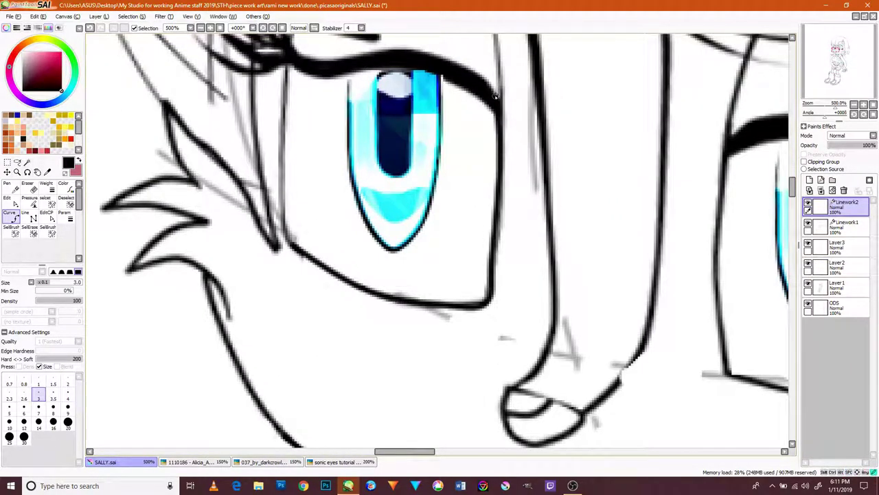
double_click(497, 272)
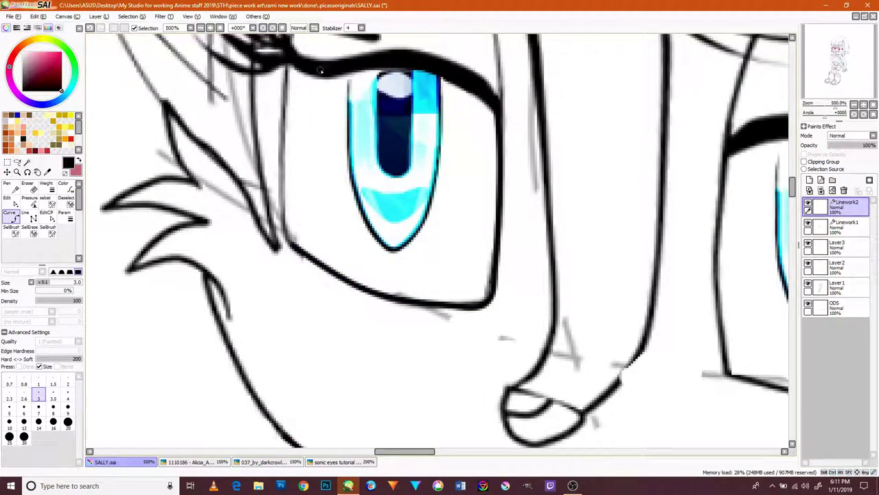
Step: Trace a thicker outline around the nose and close the gap in the right side of the nose bridge
scroll(632, 203, right, 5)
scroll(632, 203, up, 1)
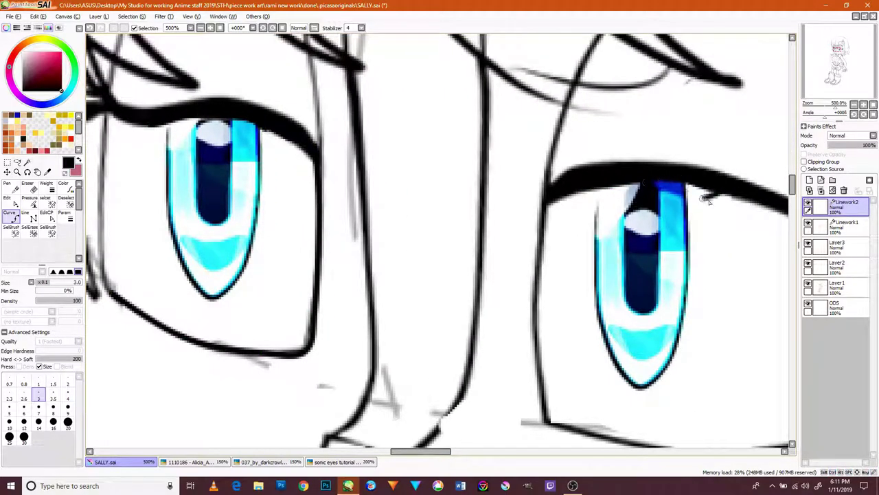
scroll(714, 213, right, 3)
scroll(665, 232, down, 5)
scroll(665, 232, up, 2)
mouse_move(489, 250)
mouse_down()
mouse_move(463, 275)
mouse_move(515, 352)
mouse_move(603, 321)
mouse_move(558, 272)
mouse_move(486, 250)
mouse_move(480, 326)
mouse_move(566, 337)
mouse_move(608, 316)
mouse_up()
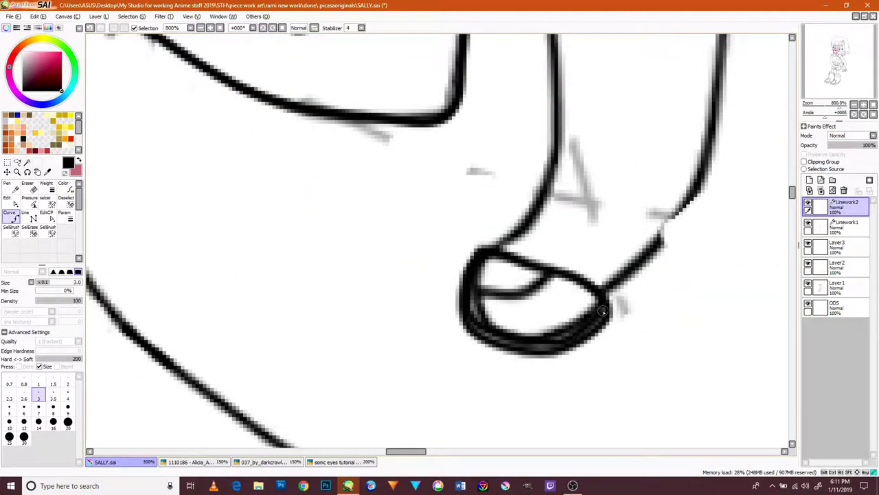
scroll(608, 350, down, 6)
scroll(599, 293, up, 5)
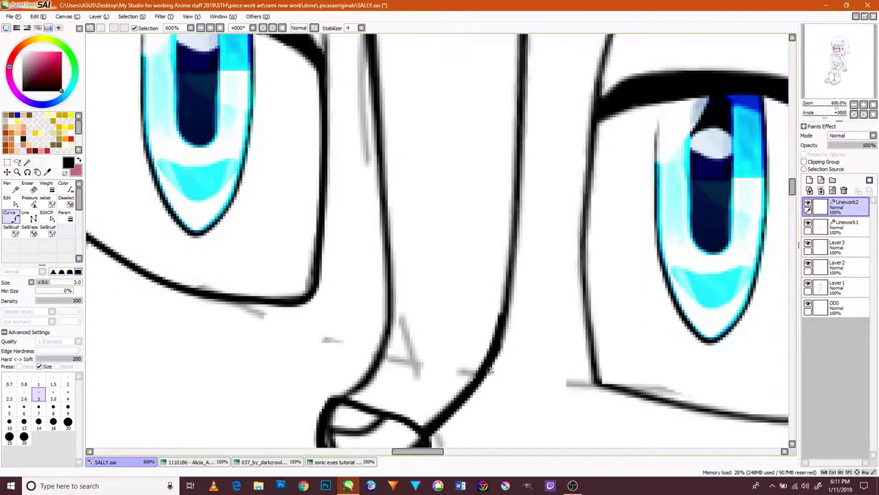
Step: Close the gap in the left fringe strand above the left eye with a curve
scroll(490, 371, down, 8)
drag(549, 220, 391, 112)
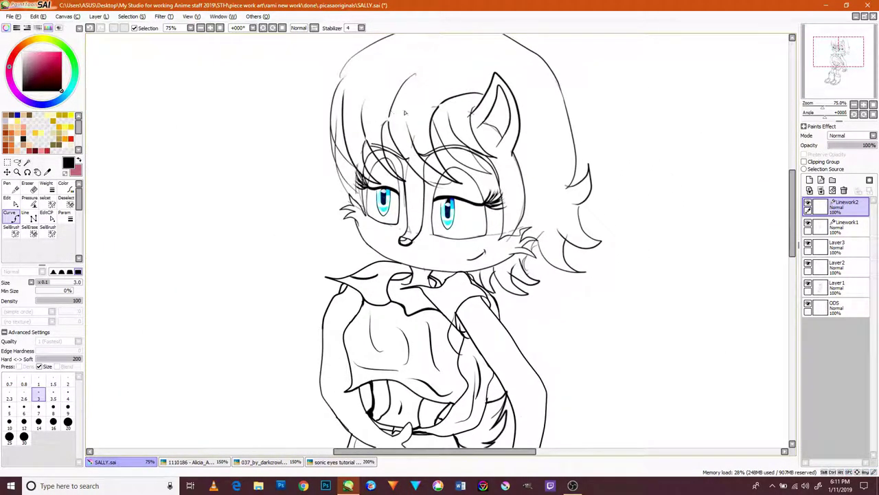
scroll(391, 111, up, 4)
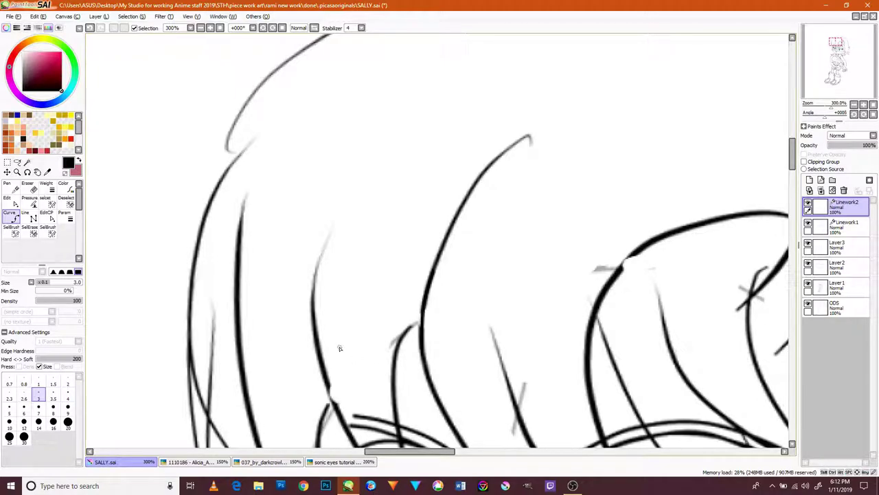
scroll(340, 348, up, 5)
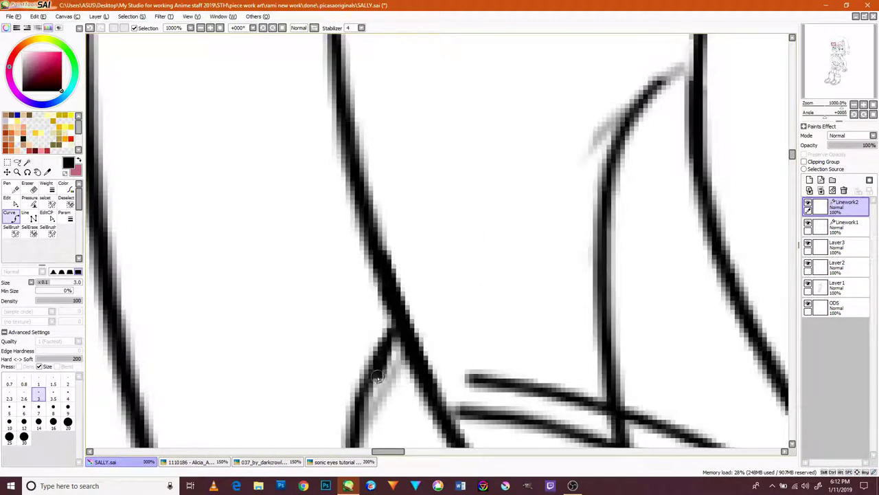
Step: Join the head's outer hair outline with curves from the left side over the crown to the upper right
scroll(381, 378, down, 5)
scroll(322, 343, up, 3)
mouse_move(322, 342)
mouse_down()
mouse_move(431, 172)
mouse_move(481, 140)
mouse_move(329, 226)
mouse_up()
drag(563, 238, 398, 309)
mouse_move(618, 227)
mouse_down()
mouse_move(522, 275)
mouse_move(682, 346)
mouse_move(598, 274)
mouse_move(613, 334)
mouse_up()
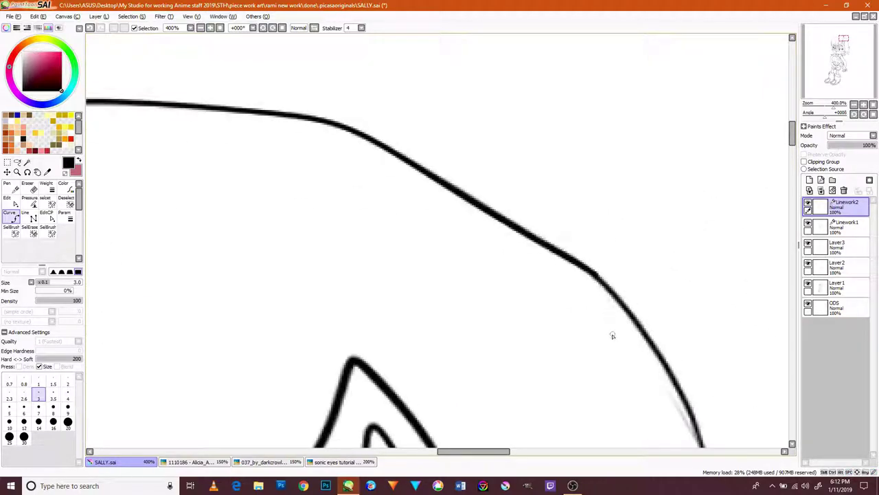
Step: Bridge the gap in the curved hair lock in front of the ear with a thick curve
scroll(549, 254, down, 8)
drag(548, 429, 549, 258)
scroll(550, 261, up, 8)
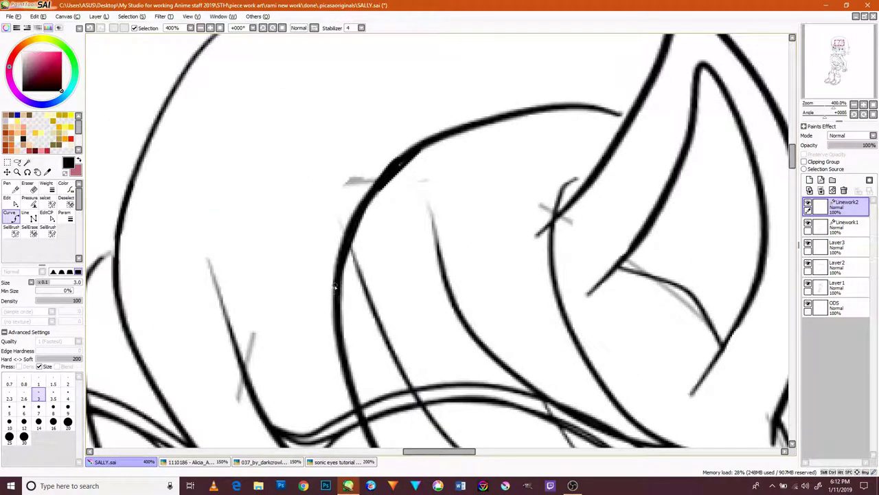
Step: Erase the left brow lines between the fringe strands on Layer1
scroll(335, 287, down, 2)
drag(357, 386, 357, 343)
scroll(357, 343, up, 3)
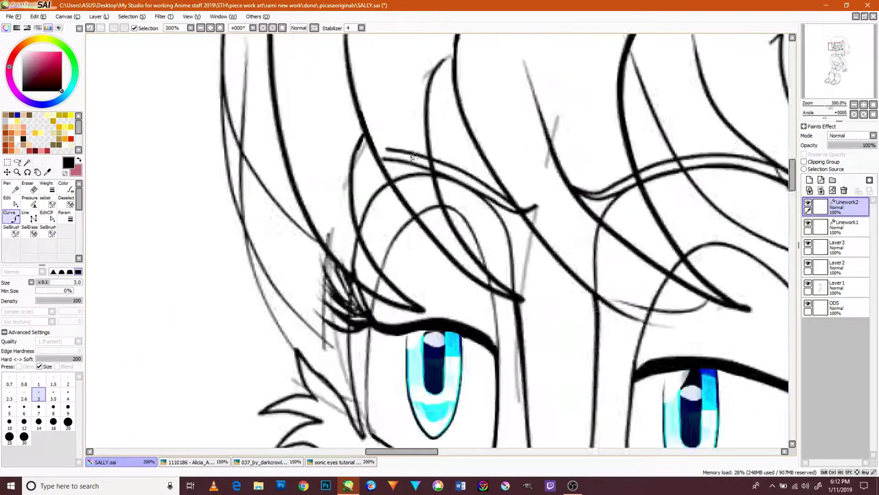
click(837, 285)
key(e)
mouse_move(410, 167)
mouse_down()
mouse_move(378, 138)
mouse_move(392, 192)
mouse_up()
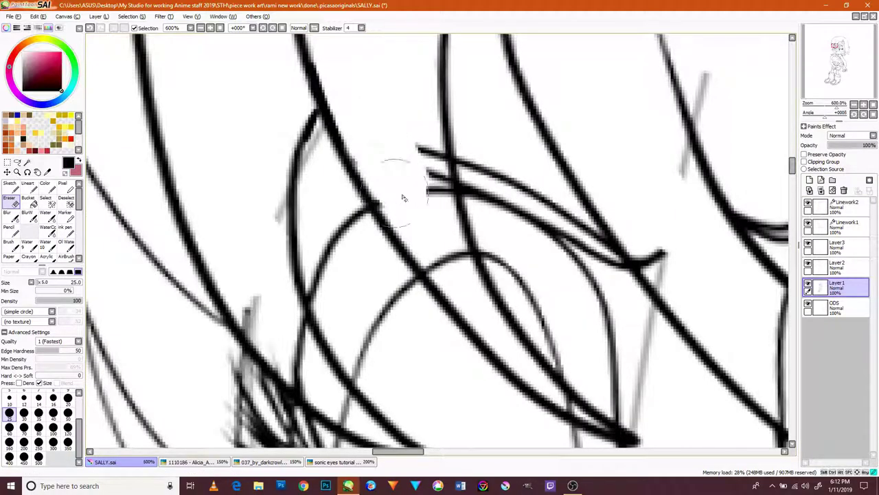
Step: Reduce the eraser size to 16 and trim the left brow lines back to the neighbouring hair strand
key(bracketleft)
key(bracketleft)
scroll(422, 209, down, 3)
scroll(481, 137, up, 3)
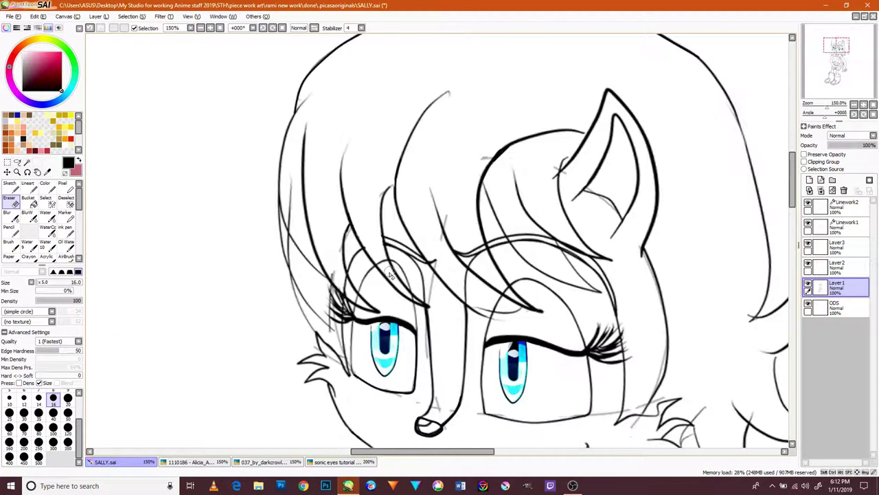
scroll(414, 353, down, 3)
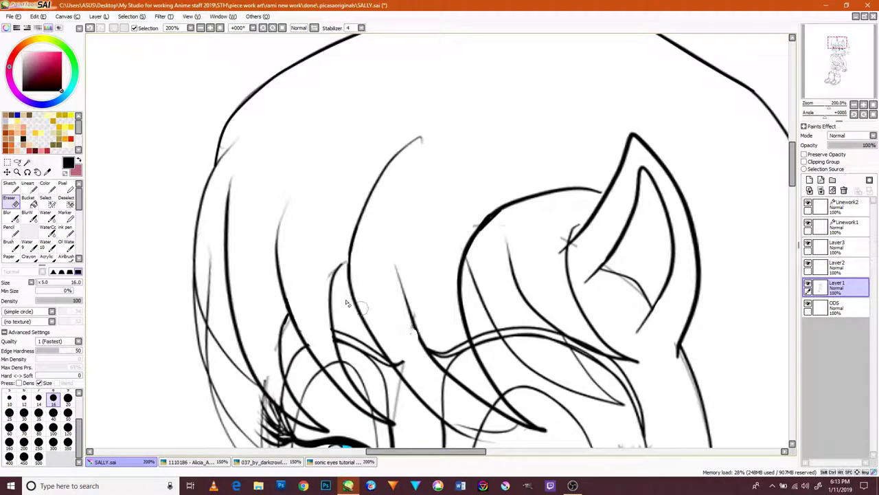
Step: Erase the stray sketch lines around the central hair strand and the upper nose bridge
scroll(388, 320, down, 2)
scroll(614, 279, up, 3)
scroll(547, 347, down, 3)
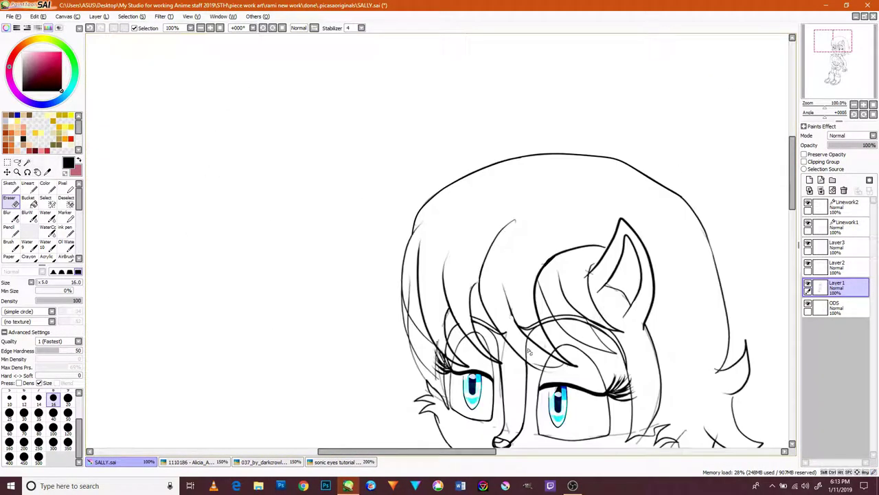
scroll(422, 373, up, 3)
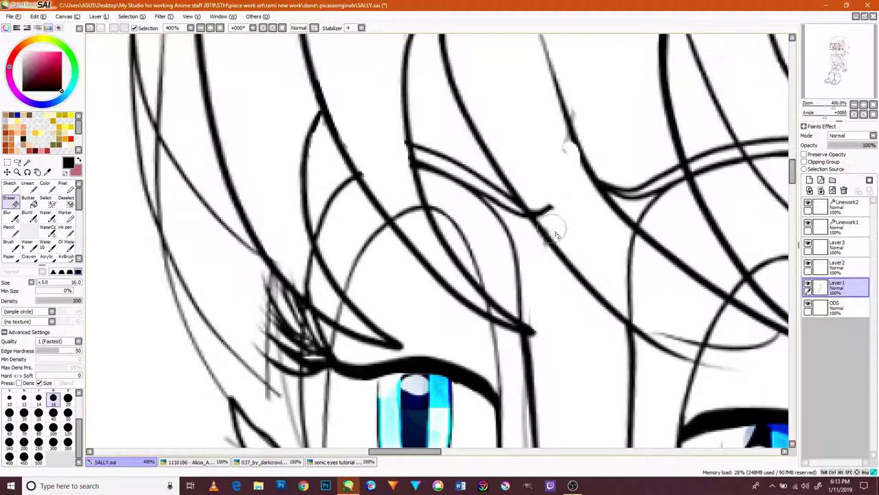
scroll(553, 231, down, 3)
scroll(481, 337, up, 3)
scroll(498, 415, down, 2)
Step: Erase the leftover sketch marks beneath the left eye and around the nose
scroll(498, 415, up, 2)
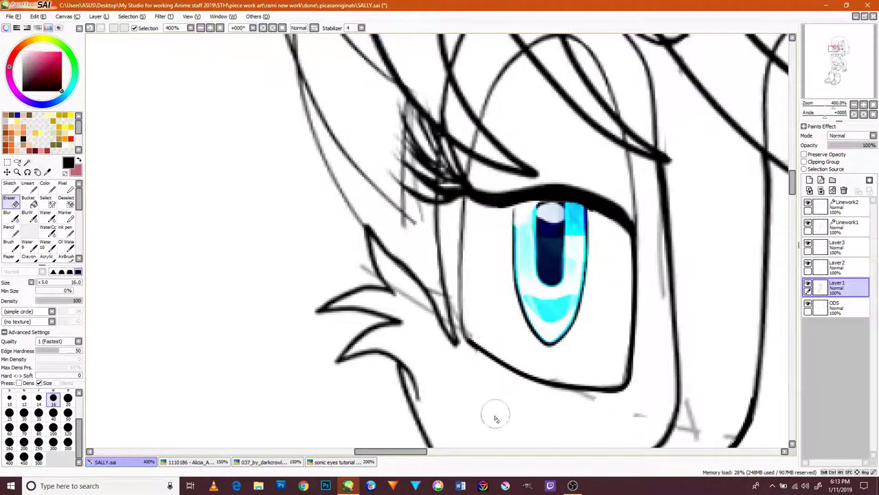
scroll(639, 275, up, 1)
scroll(672, 419, down, 1)
scroll(693, 419, up, 1)
scroll(691, 372, down, 3)
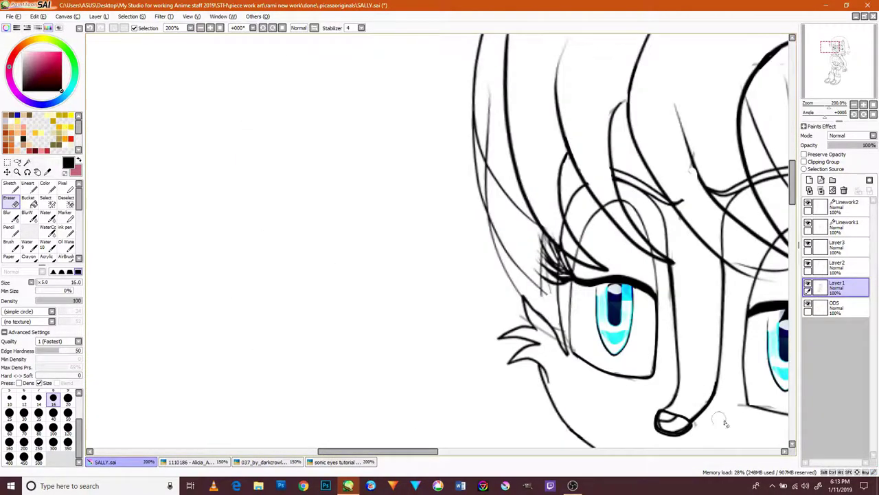
scroll(398, 284, up, 3)
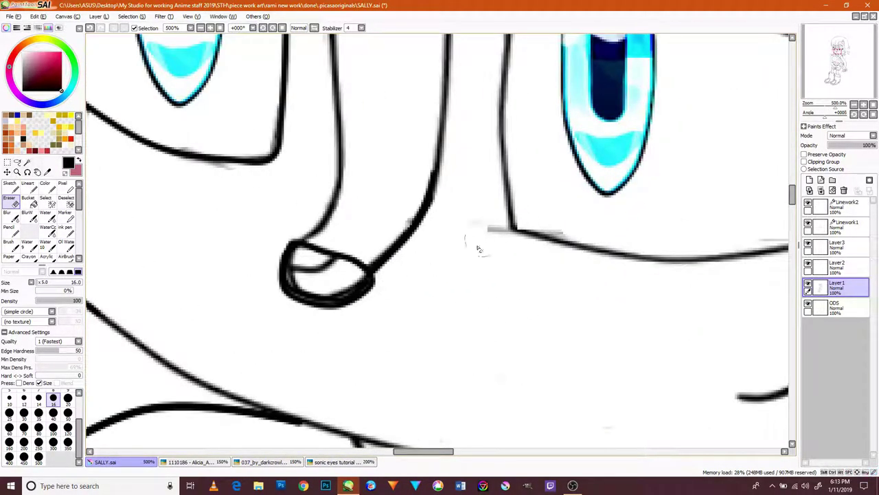
Step: Erase the stray marks at the right eye's lower corners and the rough sketch lines beside the right cheek
scroll(487, 239, down, 3)
scroll(648, 235, up, 3)
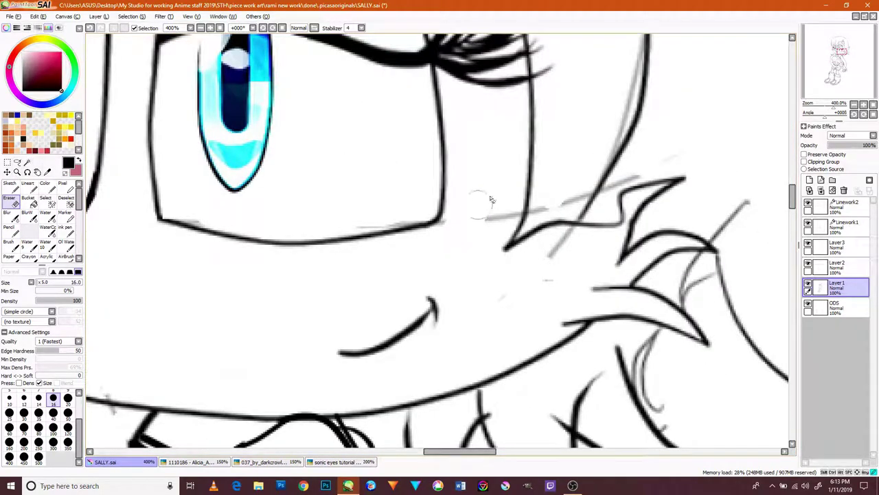
scroll(550, 247, down, 3)
scroll(568, 255, up, 2)
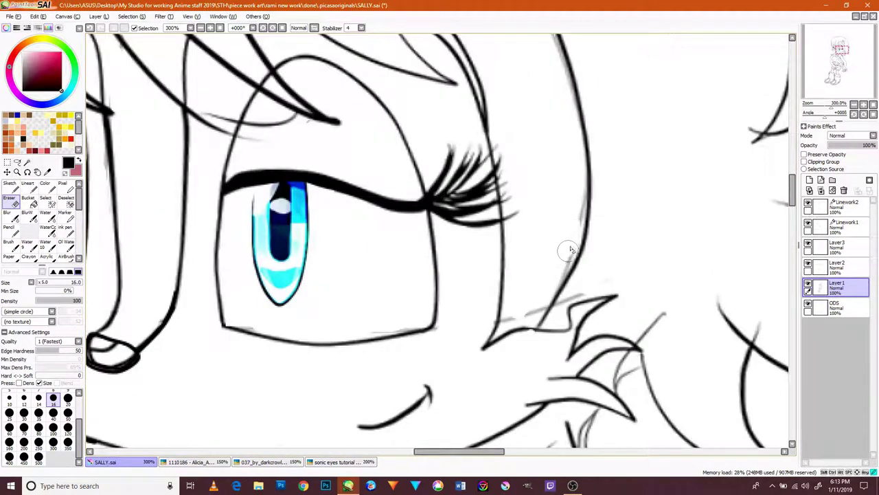
scroll(562, 305, down, 3)
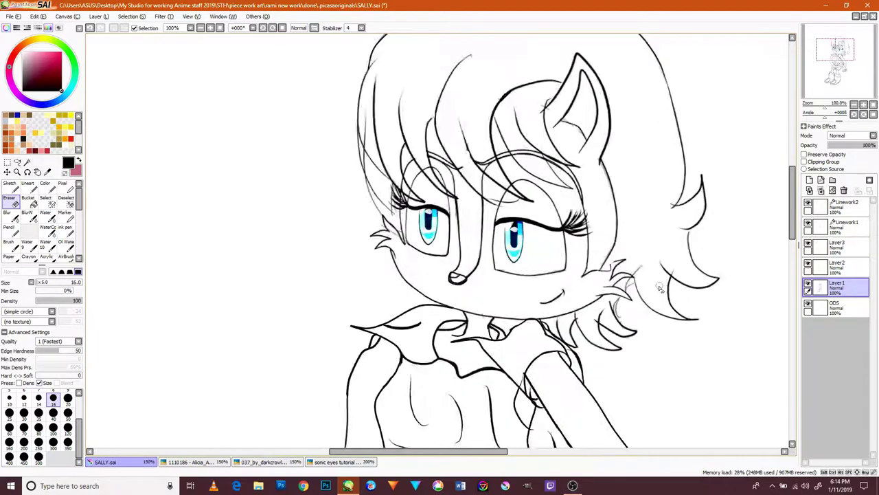
Step: Erase the brow, eye and nose-bridge lines that run through the fringe strands above the eyes
scroll(405, 180, up, 4)
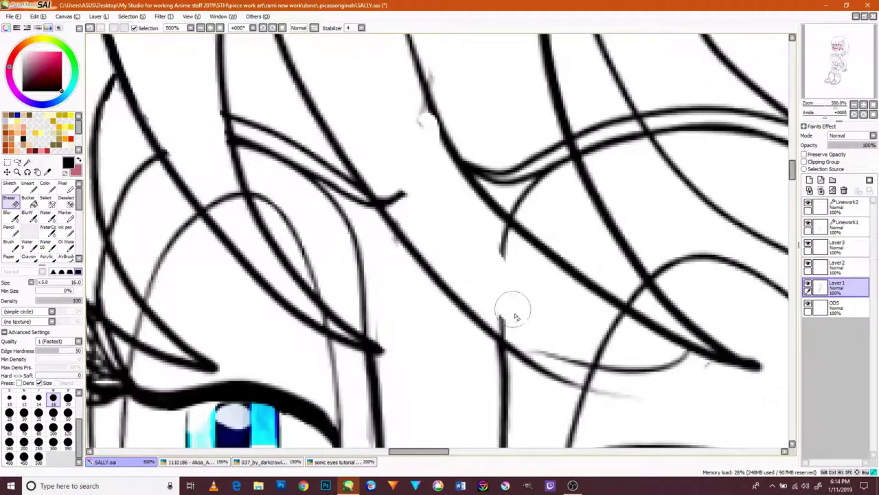
scroll(439, 172, down, 2)
scroll(358, 300, up, 2)
scroll(260, 171, down, 2)
scroll(213, 302, up, 2)
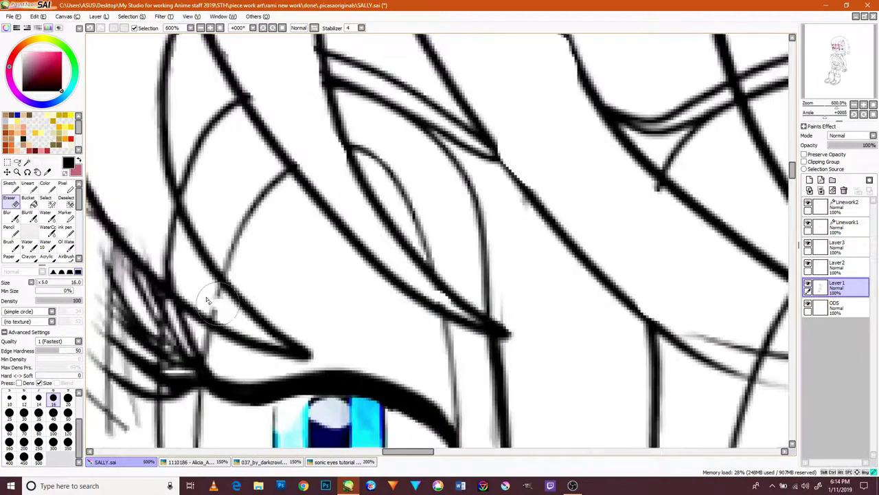
scroll(330, 304, down, 2)
scroll(330, 304, down, 1)
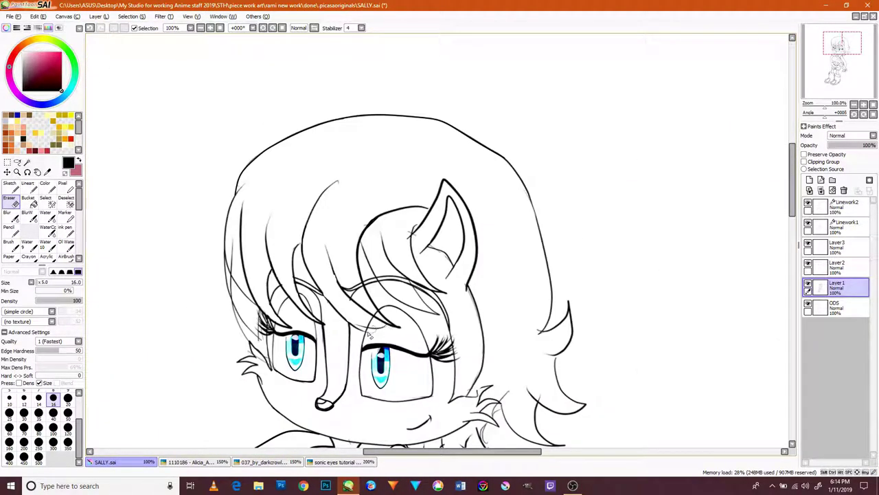
Step: Erase the faint sketch marks between the left cheek fur and the left eye's outer outline
scroll(377, 331, up, 8)
mouse_move(403, 314)
mouse_down()
mouse_move(218, 229)
mouse_move(362, 253)
mouse_move(443, 303)
mouse_up()
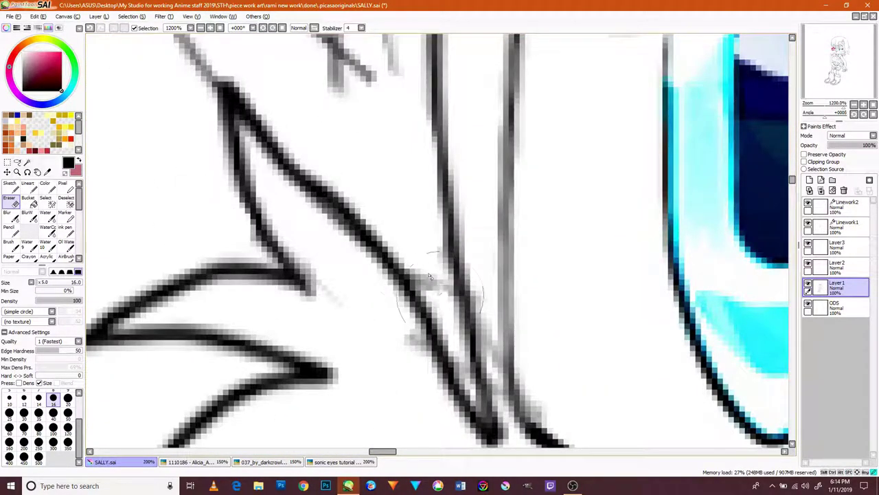
scroll(520, 320, down, 7)
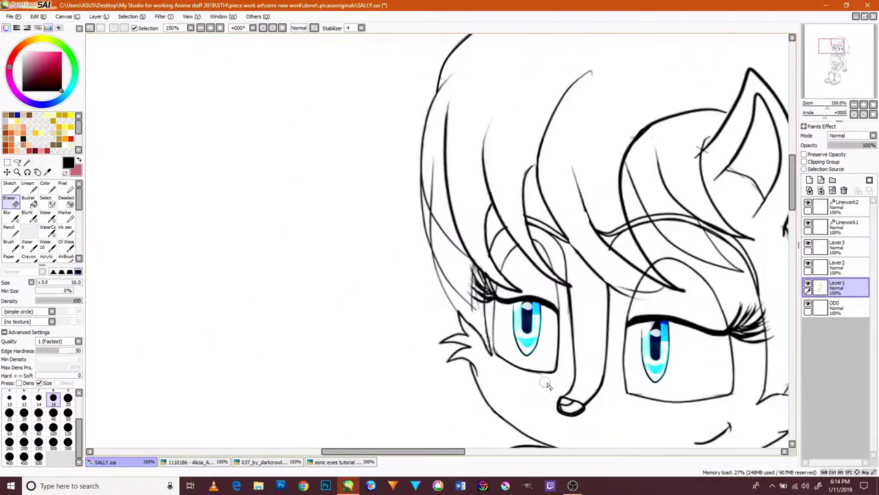
scroll(604, 349, down, 3)
scroll(687, 295, up, 2)
scroll(781, 248, down, 1)
scroll(328, 440, up, 3)
scroll(229, 383, up, 2)
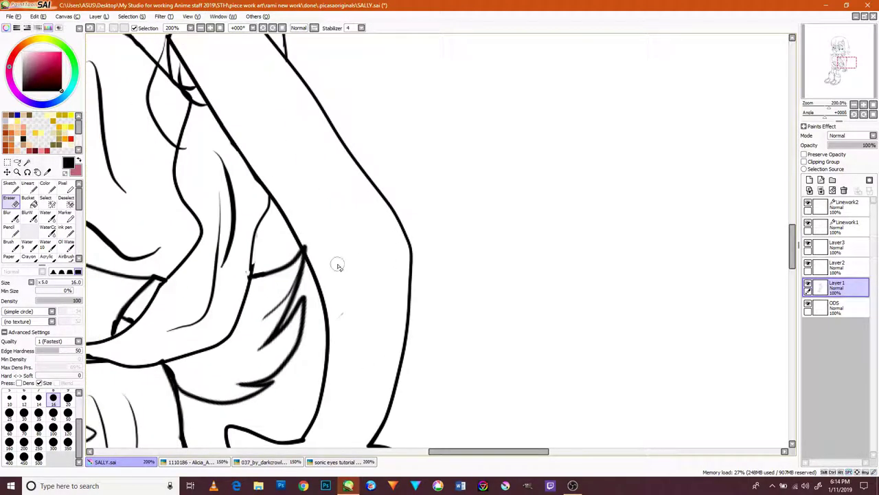
scroll(252, 137, down, 4)
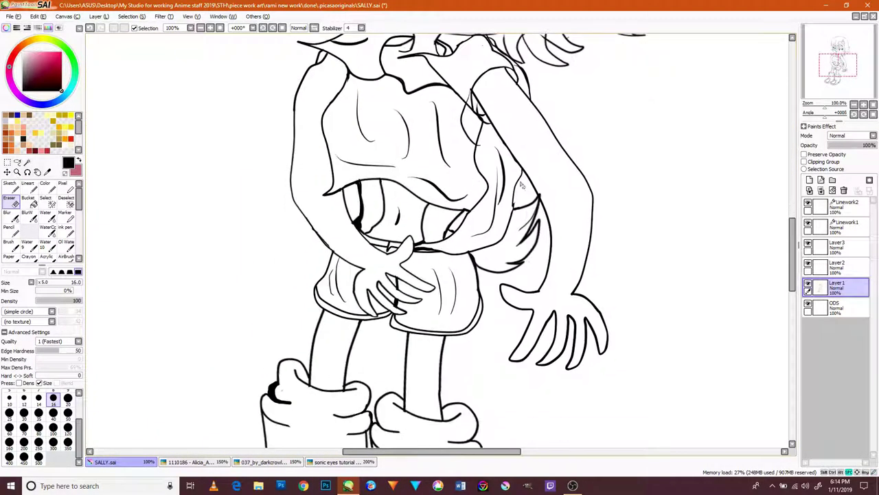
Step: Redraw the brow and eyelid lines between the fringe strands above the left eye with the Curve tool on Linework2
drag(791, 258, 791, 220)
scroll(476, 166, up, 1)
click(837, 204)
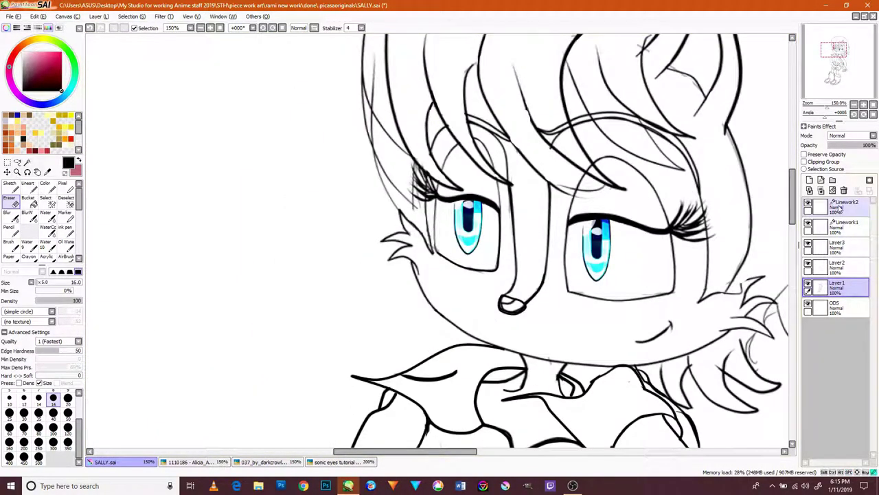
scroll(421, 221, up, 3)
drag(446, 302, 426, 175)
scroll(474, 251, up, 1)
mouse_move(488, 359)
mouse_down()
mouse_move(476, 336)
mouse_move(480, 125)
mouse_up()
drag(488, 159, 447, 369)
drag(460, 230, 525, 128)
mouse_move(584, 107)
mouse_down()
mouse_move(615, 111)
mouse_move(683, 256)
mouse_up()
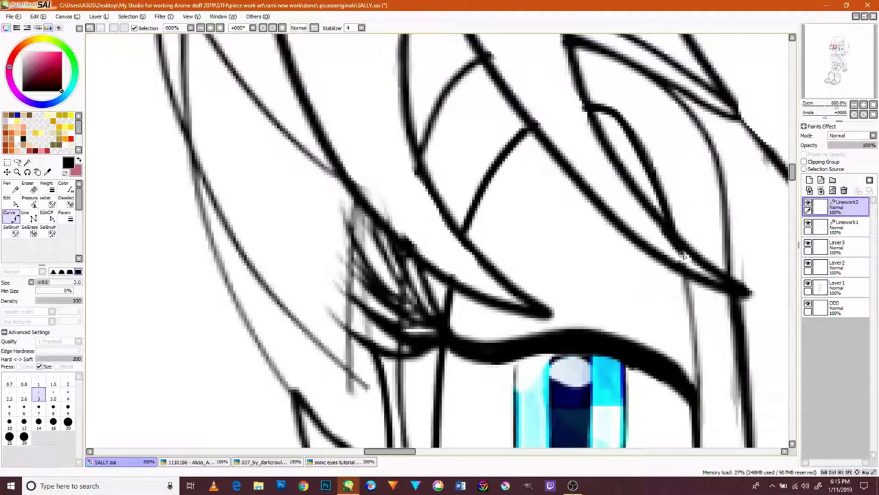
Step: Redraw the short stretch of the vest edge where the tail's upper line meets it, undoing the stray strokes
scroll(706, 264, down, 5)
drag(419, 438, 520, 439)
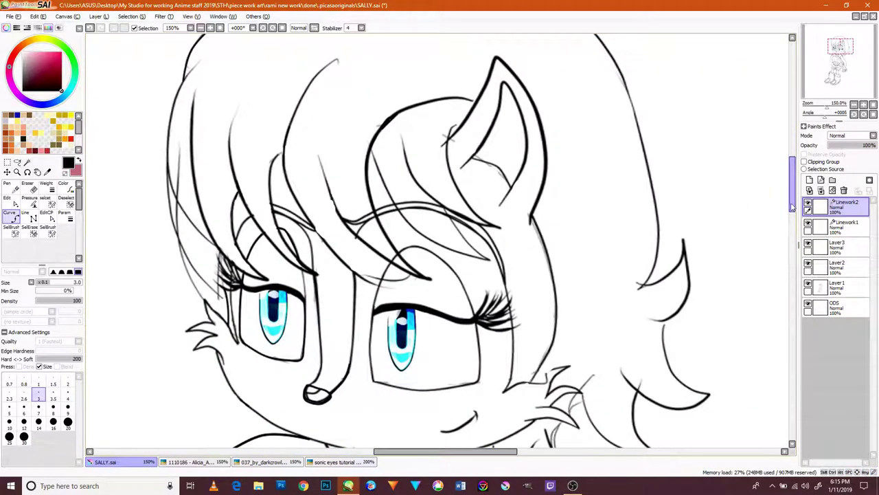
drag(793, 208, 791, 190)
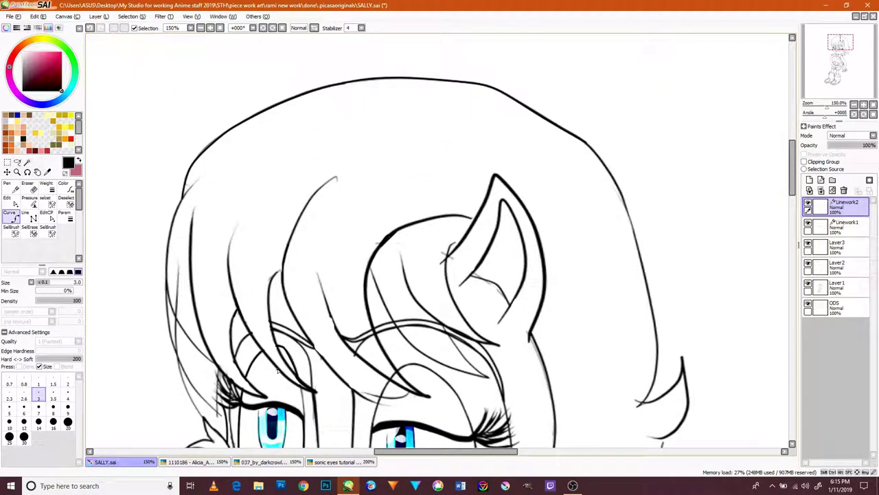
scroll(278, 370, down, 4)
scroll(441, 210, up, 3)
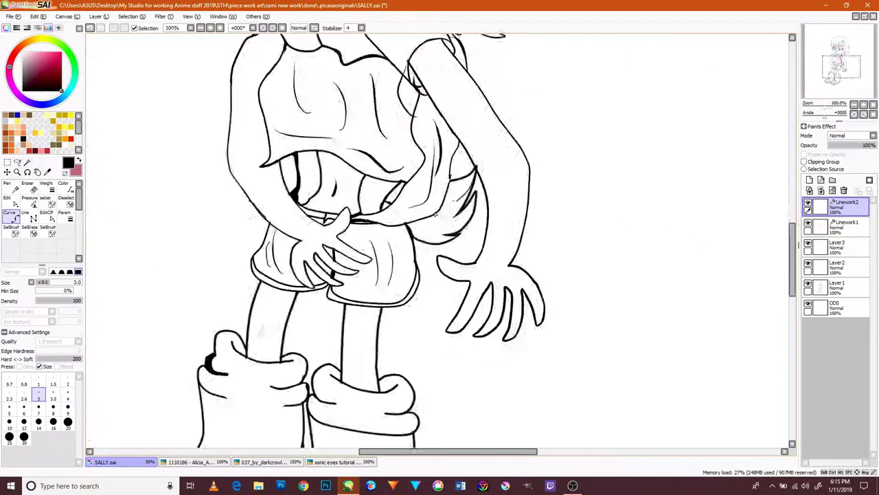
scroll(441, 210, up, 4)
scroll(486, 141, up, 2)
mouse_move(529, 214)
mouse_down()
mouse_move(511, 327)
mouse_move(529, 173)
mouse_move(520, 254)
mouse_up()
key(ctrl+z)
key(ctrl+z)
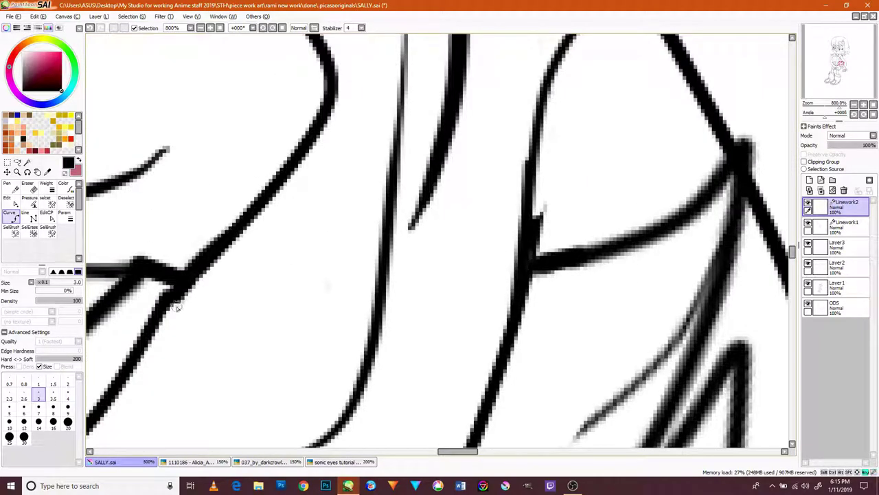
Step: Draw a curved neck line from beneath the chin to the raised edge of the collar
scroll(206, 274, down, 8)
mouse_move(235, 318)
mouse_down()
mouse_move(383, 215)
mouse_move(349, 311)
mouse_up()
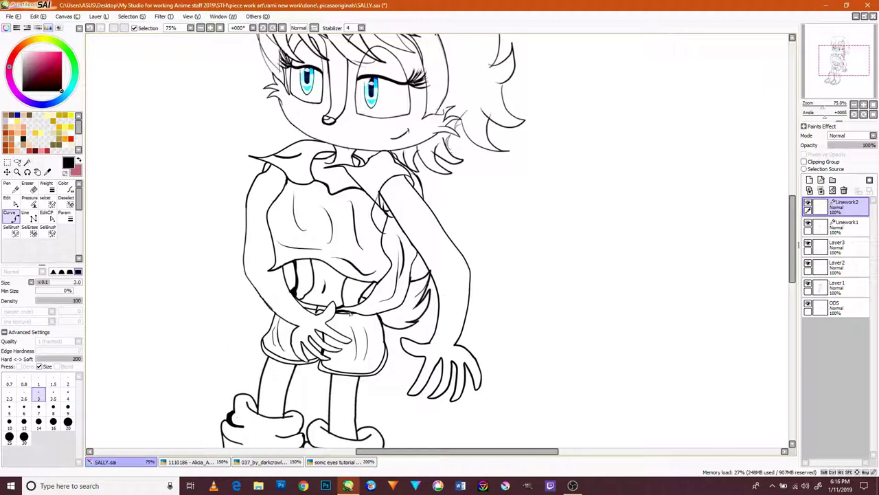
drag(282, 250, 371, 303)
scroll(481, 213, up, 8)
drag(393, 187, 486, 214)
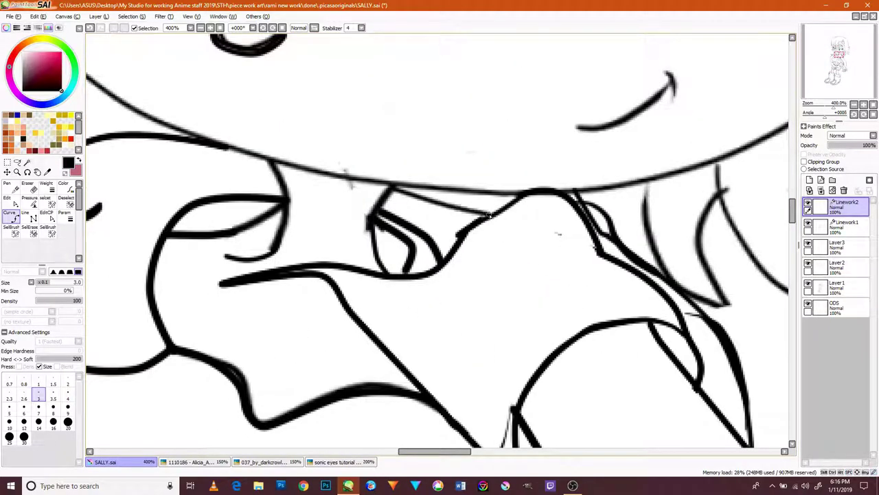
Step: Ink clean curves over the outline between the right side of the face and the cheek fur
scroll(479, 234, down, 4)
scroll(478, 234, up, 2)
drag(501, 158, 539, 291)
scroll(539, 291, up, 3)
mouse_move(622, 277)
mouse_down()
mouse_move(570, 281)
mouse_move(528, 344)
mouse_move(398, 361)
mouse_move(517, 349)
mouse_move(556, 153)
mouse_move(539, 317)
mouse_up()
key(Return)
scroll(396, 283, down, 2)
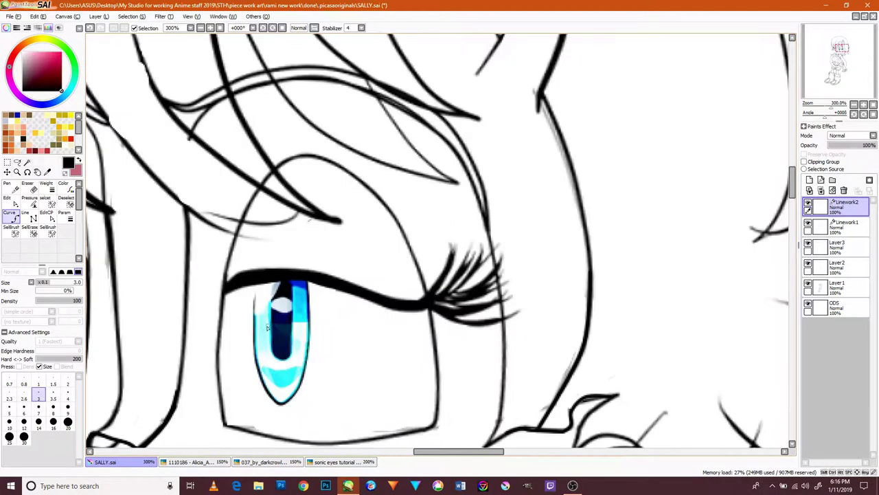
Step: Trace the right eye's outline with heavier curves along its sides, lower edge and arched upper lid
drag(238, 309, 252, 283)
drag(240, 379, 252, 405)
mouse_move(319, 419)
mouse_down()
mouse_move(453, 406)
mouse_move(443, 289)
mouse_up()
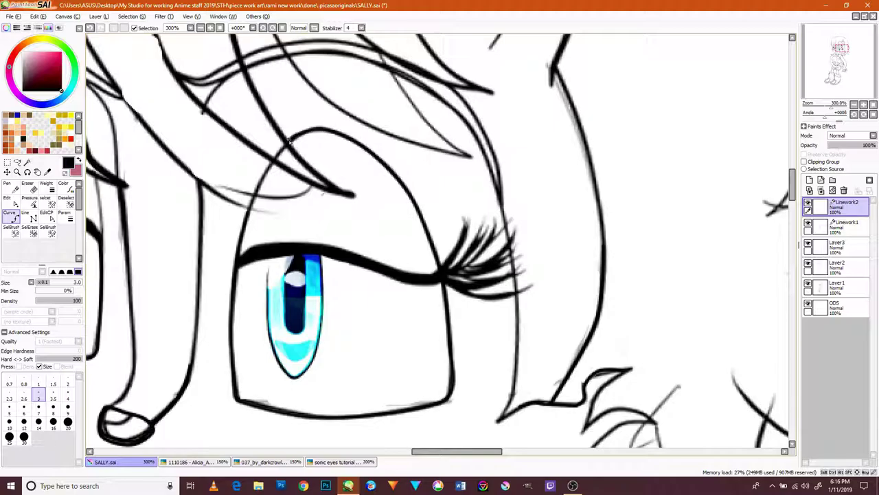
Step: Erase the right eyelid line crossing the fringe strands and the stray vertical line beside the left eye's lashes
scroll(278, 150, up, 2)
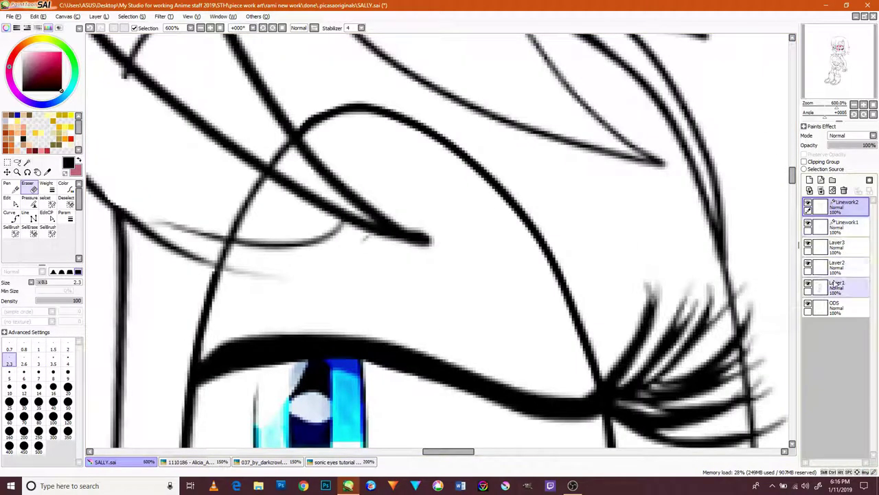
scroll(268, 150, down, 3)
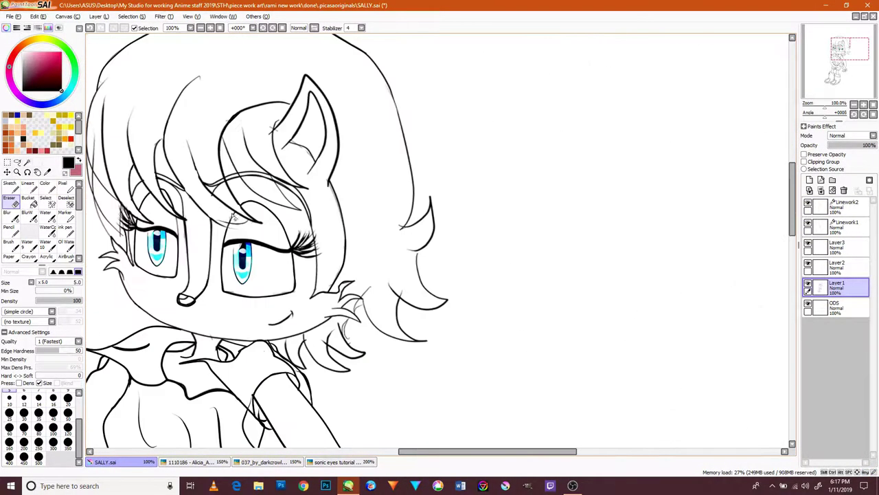
scroll(261, 269, up, 3)
mouse_move(261, 269)
mouse_down()
mouse_move(294, 206)
mouse_move(289, 234)
mouse_up()
scroll(383, 272, down, 3)
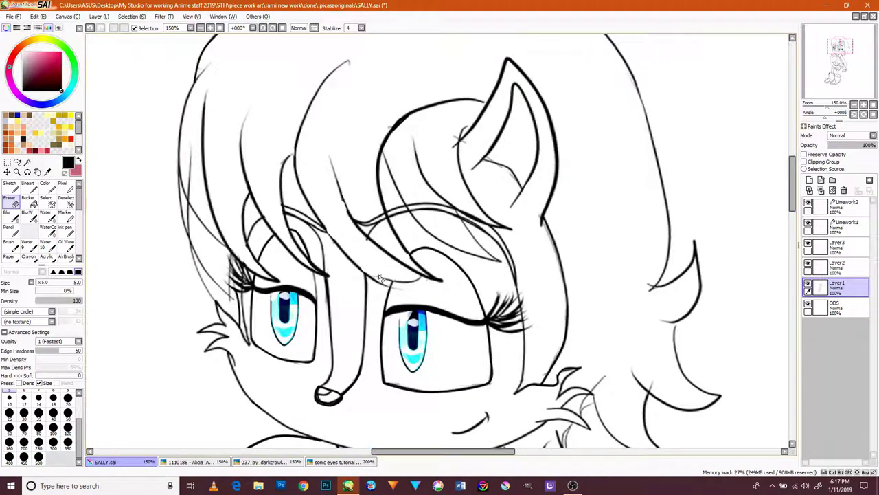
scroll(163, 339, up, 3)
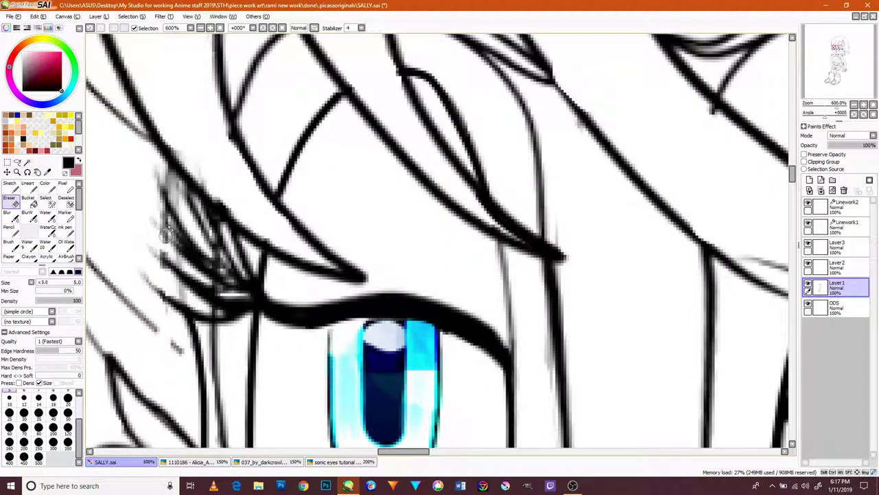
scroll(203, 169, down, 4)
Step: Draw the back hair behind the left cheek on Linework2 with a long outer curve, a flicked tip and inner strands
click(838, 204)
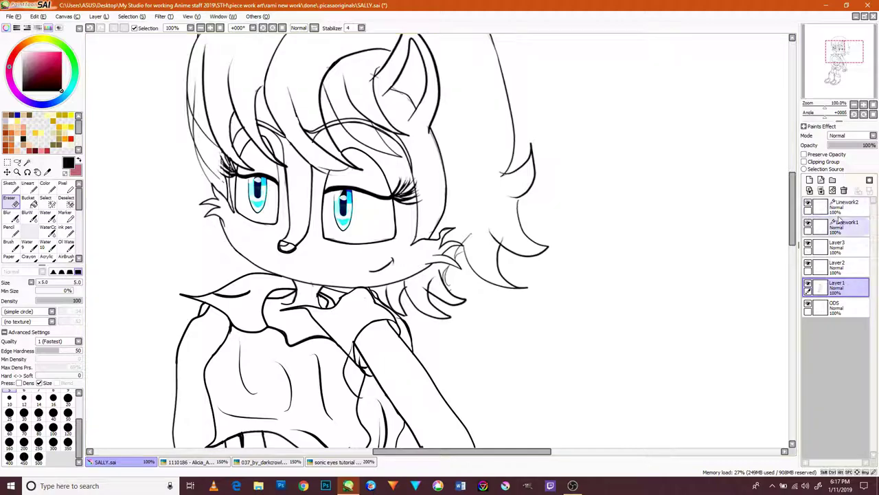
scroll(489, 278, down, 1)
scroll(489, 278, down, 1)
scroll(474, 275, up, 3)
key(n)
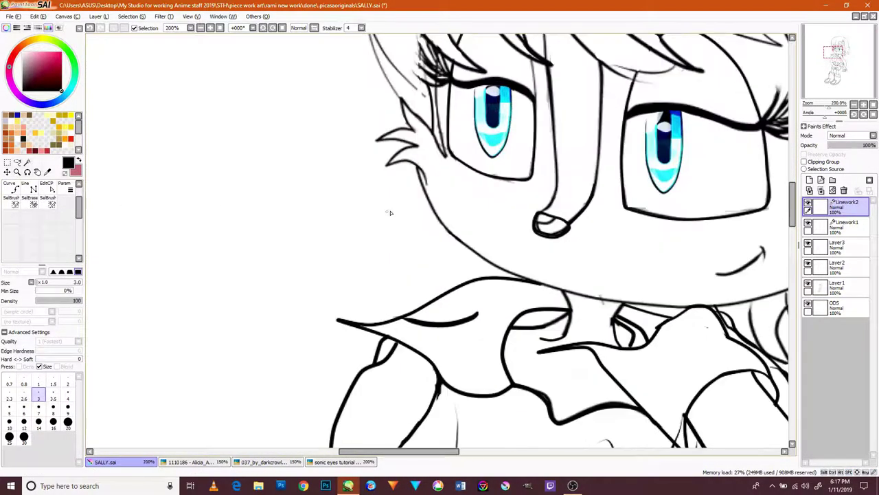
scroll(450, 244, up, 1)
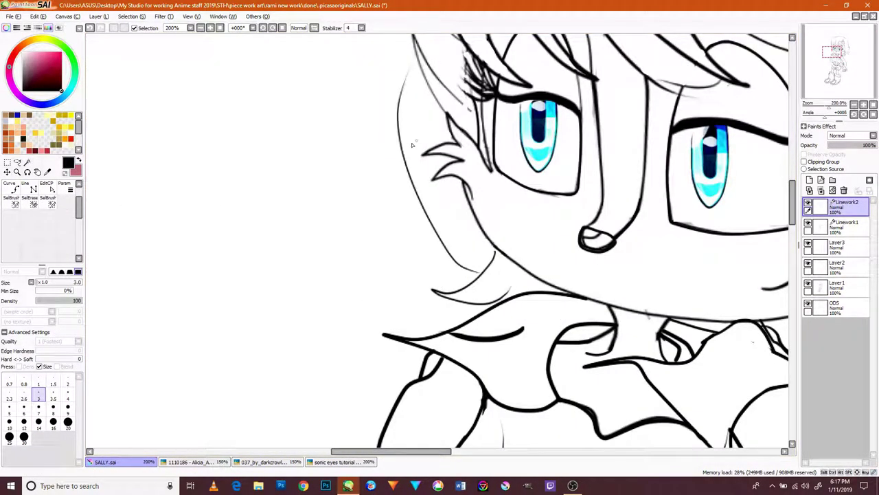
scroll(415, 226, down, 1)
scroll(446, 311, up, 1)
scroll(481, 316, down, 2)
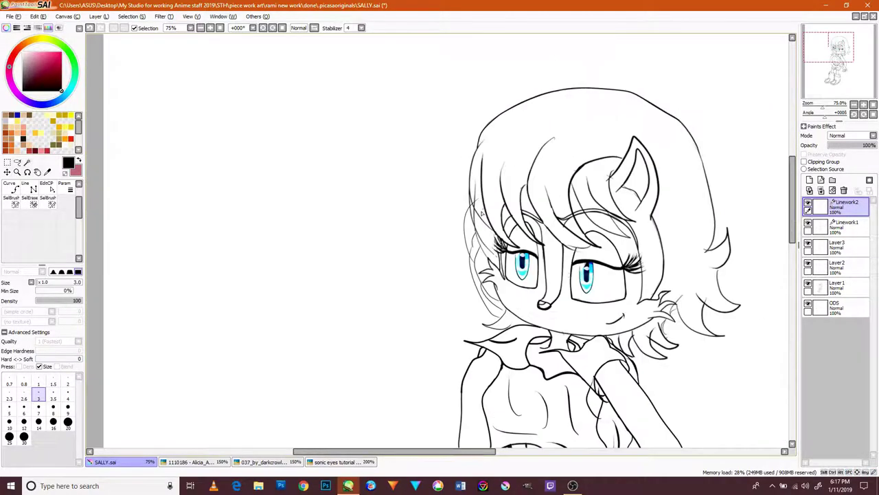
Step: Draw a pointed hair tuft below the right cheek fur, beside the existing back-hair tufts
scroll(695, 330, up, 1)
drag(694, 292, 530, 275)
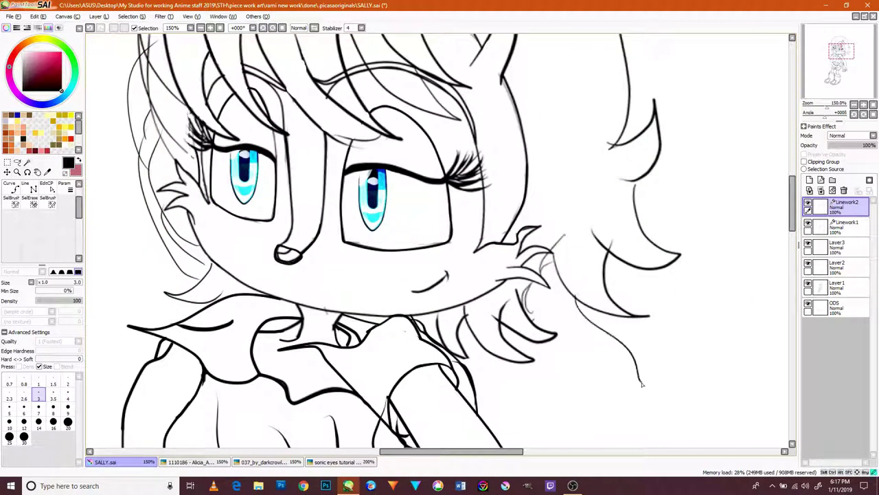
scroll(582, 303, down, 2)
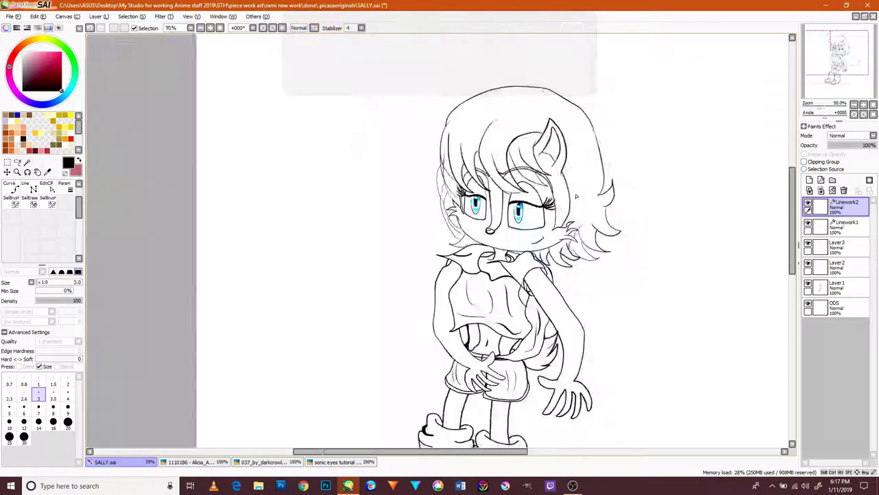
Step: Add inner strands and an outer pointed tip to the lower left hair tuft, plus short hair lines behind the neck
scroll(471, 277, up, 4)
scroll(471, 275, down, 2)
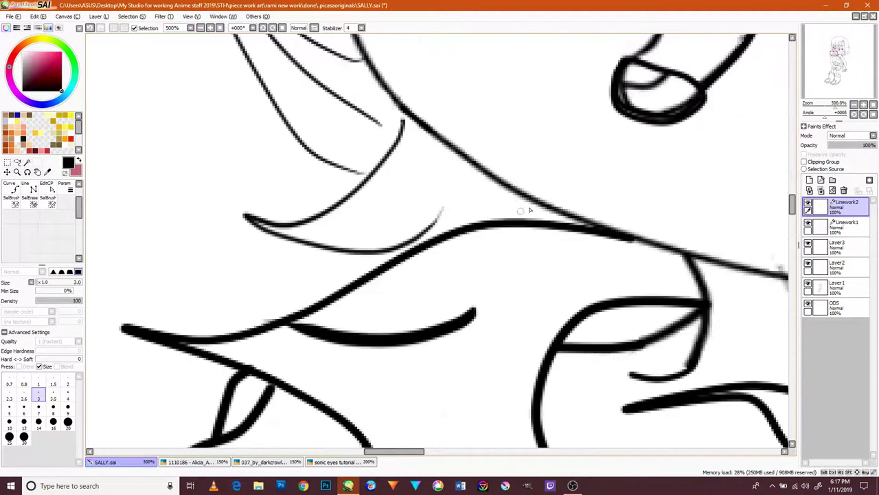
scroll(360, 129, down, 4)
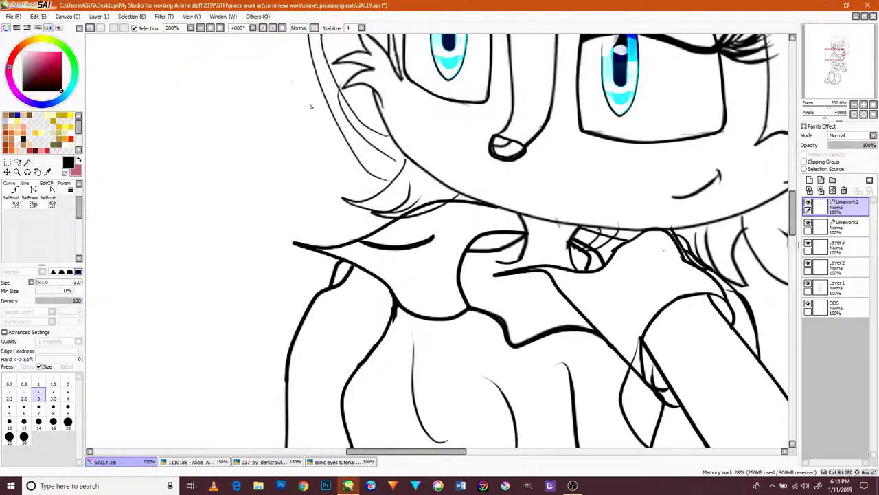
scroll(366, 109, up, 3)
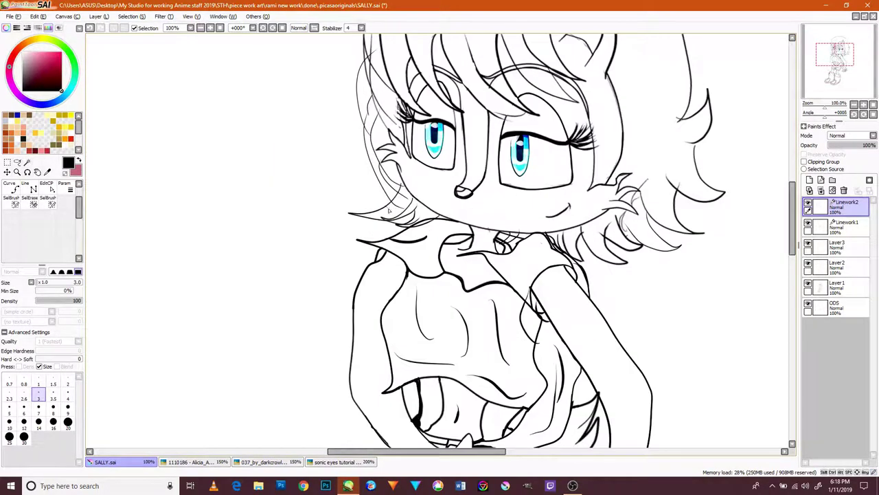
Step: Draw long strands along the left edge of the hair and inner strand lines in the right-hand hair tufts
drag(371, 79, 408, 248)
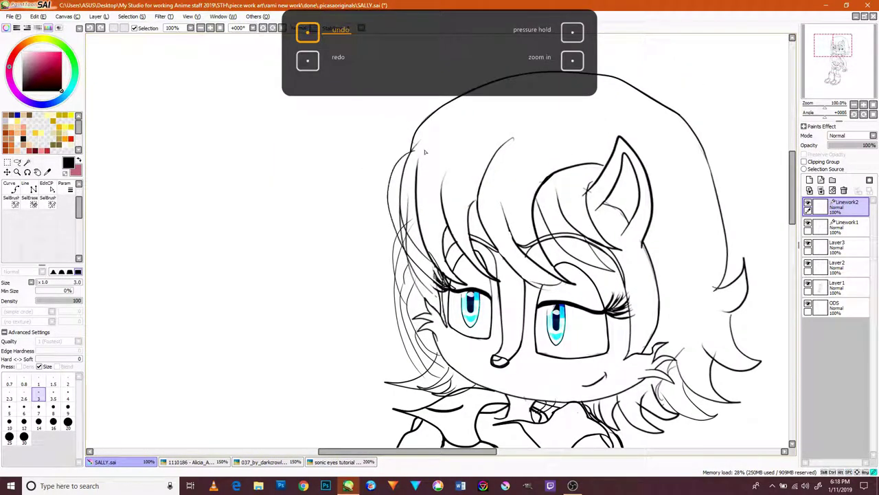
drag(696, 326, 624, 267)
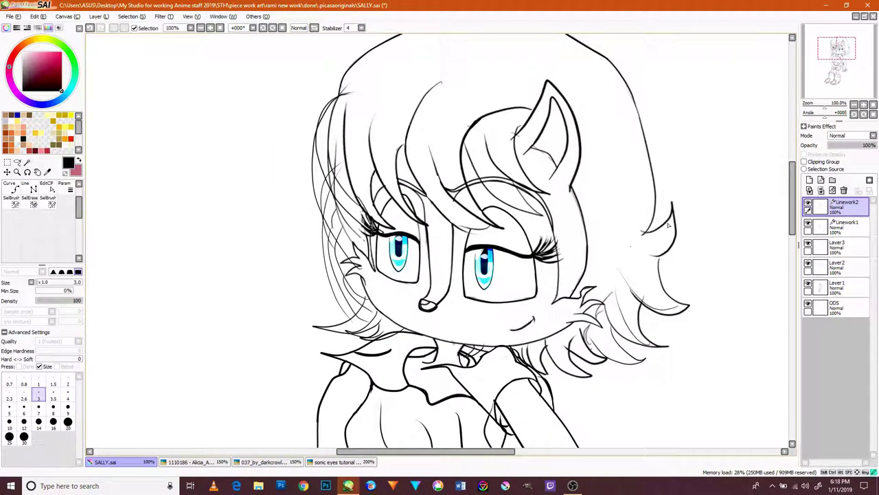
scroll(563, 354, up, 2)
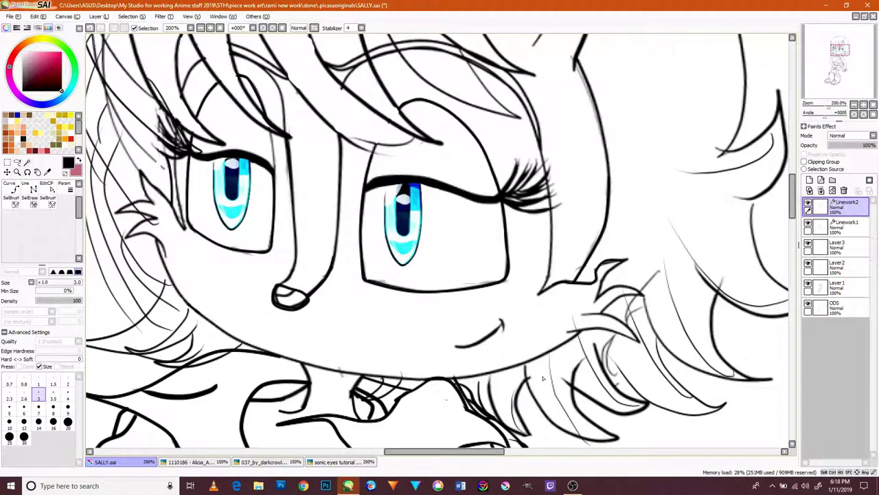
Step: Draw thin curved shine lines across the crown, above the fringe and down the right side of the hair
drag(546, 353, 654, 286)
scroll(685, 314, down, 5)
scroll(618, 206, up, 4)
drag(597, 172, 657, 292)
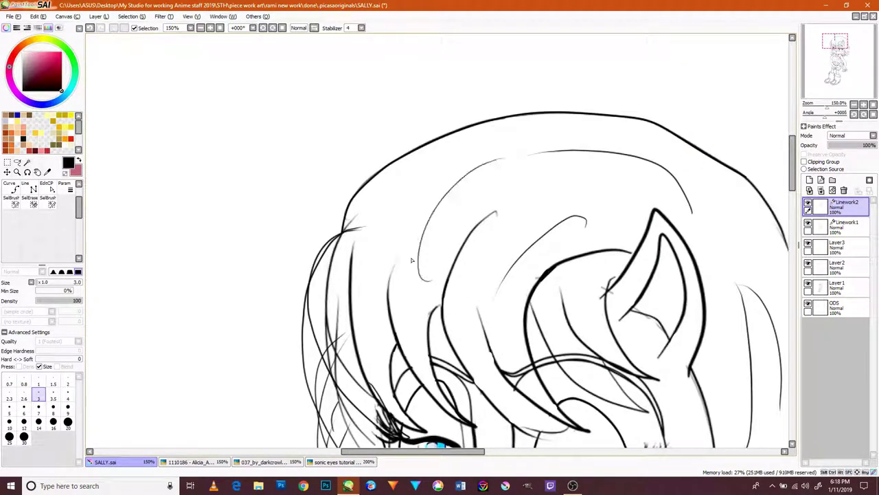
scroll(419, 255, down, 2)
scroll(412, 261, up, 2)
scroll(357, 275, down, 4)
scroll(298, 295, up, 3)
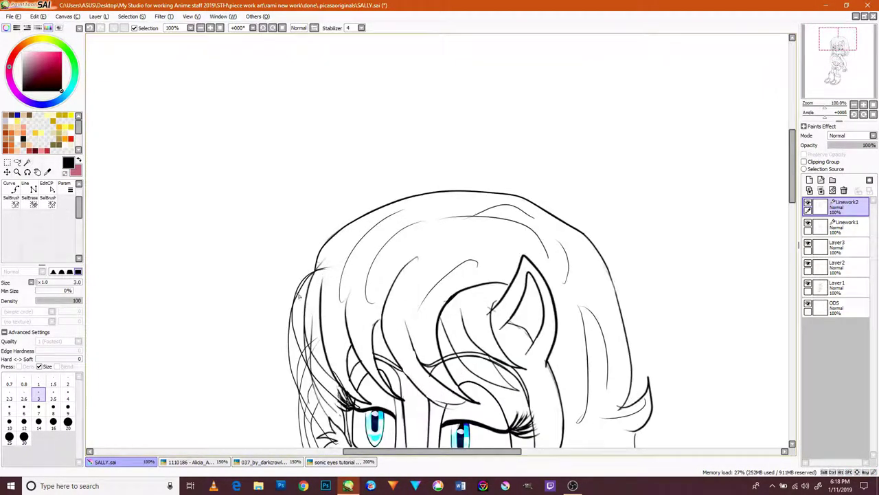
Step: Try to draw the second ear freehand on the upper left edge of the hair
scroll(302, 285, up, 2)
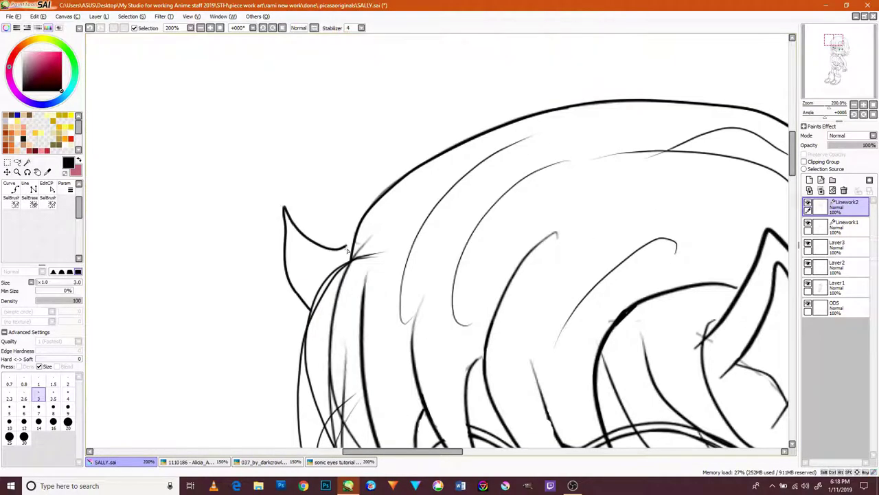
scroll(320, 259, up, 2)
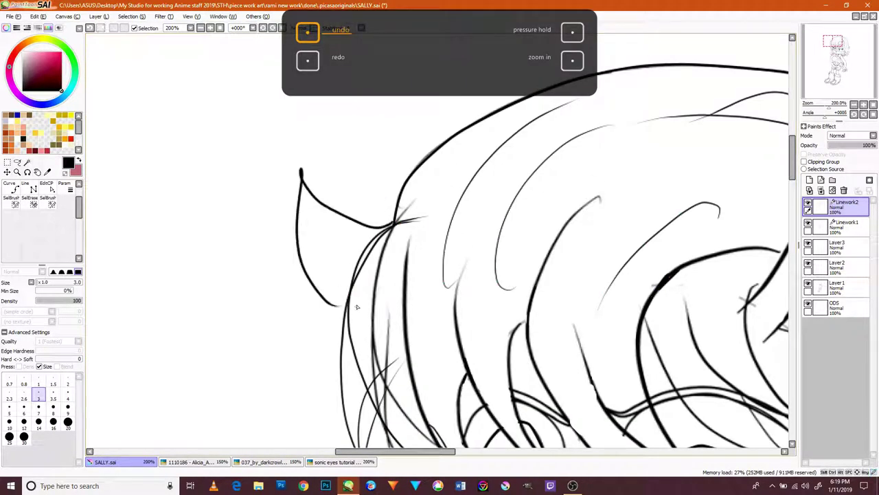
Step: Lasso-select the existing ear on Layer1
scroll(309, 288, down, 3)
scroll(479, 286, up, 3)
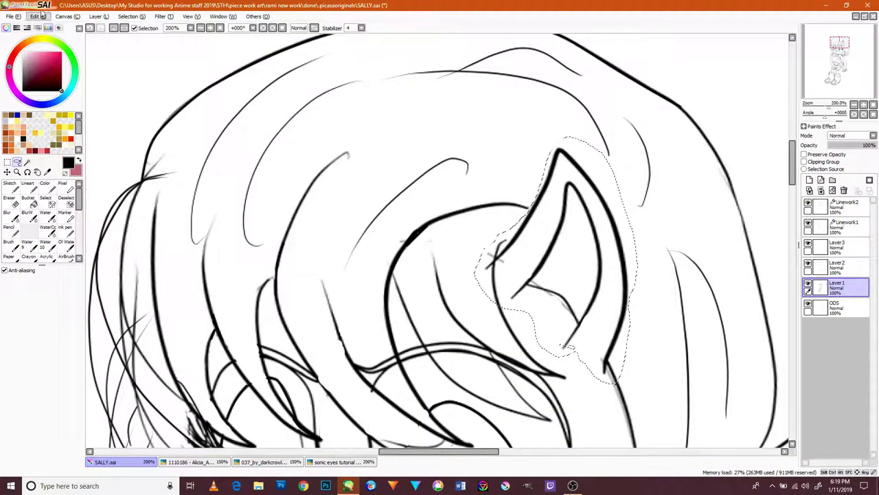
Step: Copy the selected ear, move the copy to the upper left edge of the head, flip it horizontally and rotate it outward
key(ctrl+c)
key(ctrl+v)
mouse_move(550, 270)
mouse_down()
mouse_move(425, 242)
mouse_move(199, 165)
mouse_up()
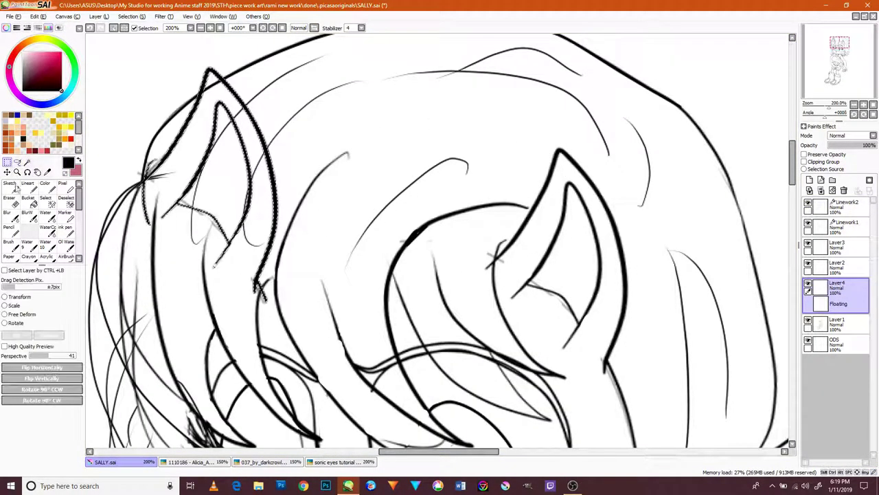
drag(250, 227, 336, 261)
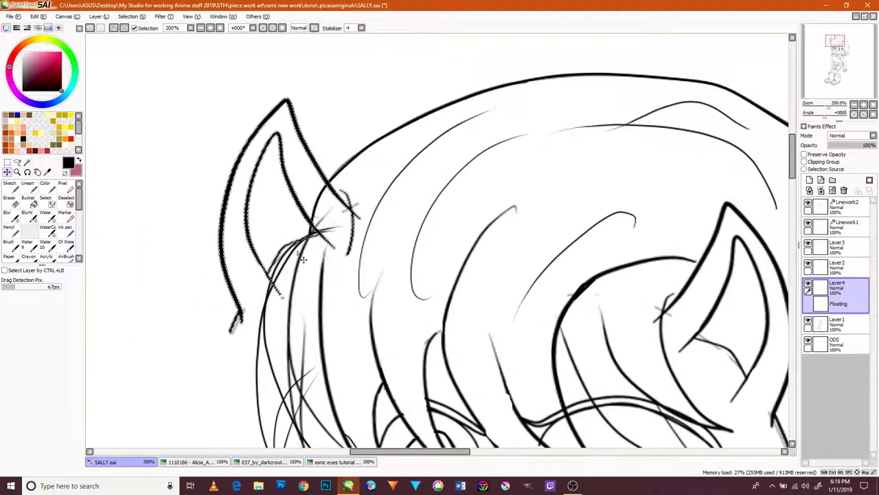
key(ctrl+t)
drag(387, 345, 359, 323)
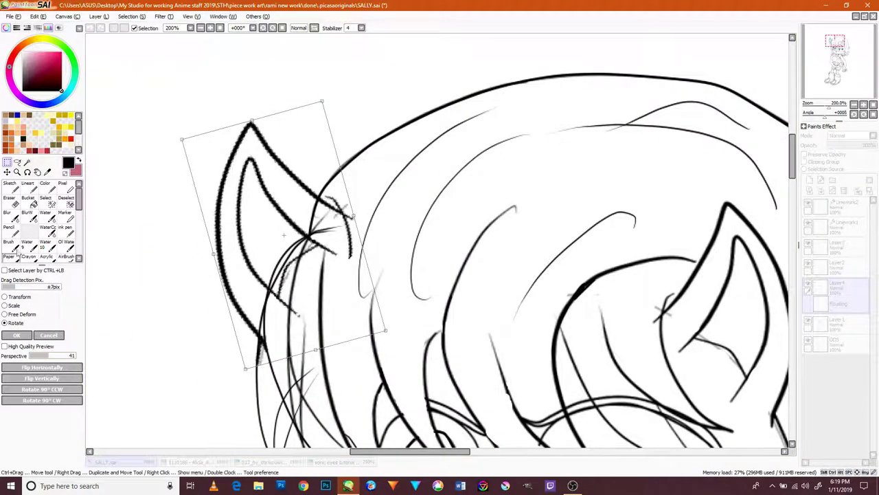
click(2, 335)
Step: Try to erase the parts of the copied ear that overlap the hair with the eraser at size 25
key(bracketright)
key(bracketright)
key(bracketright)
key(bracketright)
key(bracketright)
key(bracketright)
key(bracketright)
key(bracketright)
key(bracketright)
mouse_move(306, 271)
mouse_down()
mouse_move(335, 200)
mouse_move(349, 272)
mouse_move(324, 272)
mouse_move(266, 344)
mouse_move(311, 254)
mouse_up()
scroll(311, 255, down, 3)
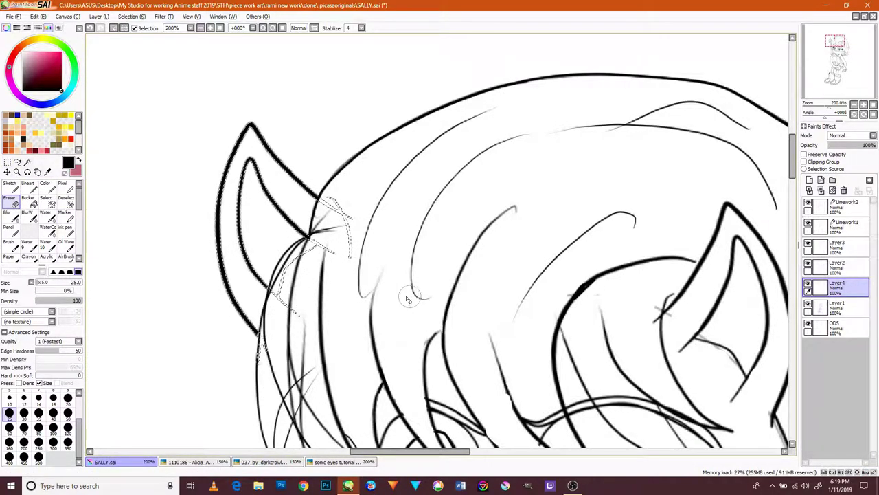
Step: Move the copied ear slightly down and closer to the hair outline
key(ctrl)
drag(431, 290, 432, 288)
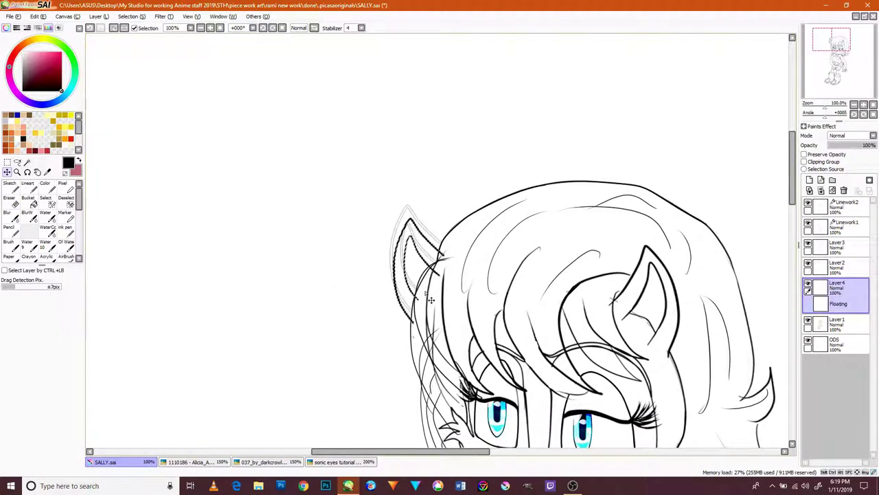
scroll(430, 289, down, 3)
scroll(431, 290, up, 5)
mouse_move(90, 38)
mouse_down()
mouse_move(88, 55)
mouse_move(418, 279)
mouse_move(449, 291)
mouse_move(484, 237)
mouse_up()
scroll(449, 291, down, 1)
scroll(449, 292, up, 2)
Step: Erase the copied ear's inner ends where they run over the hair and clear the selection
key(e)
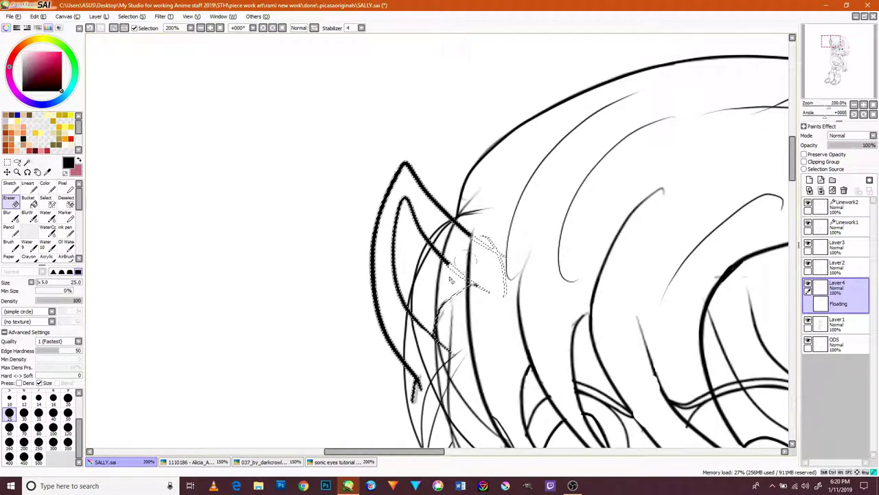
drag(415, 397, 447, 333)
key(ctrl+d)
scroll(455, 259, down, 3)
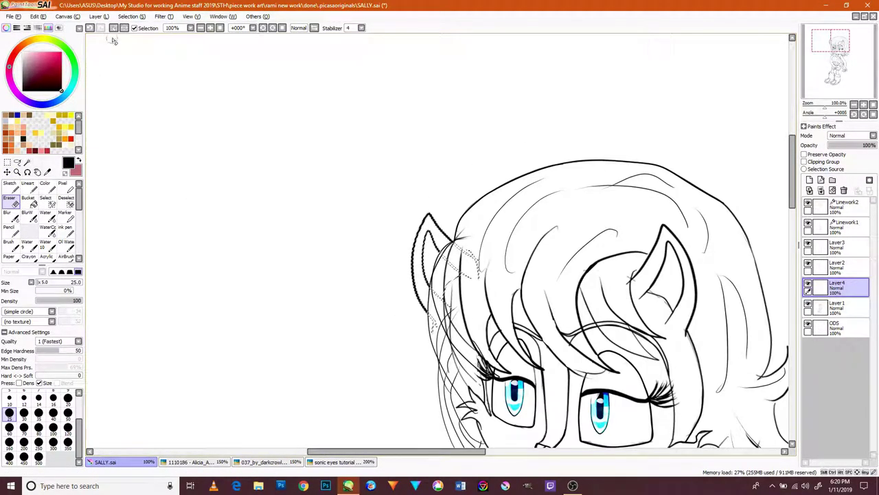
Step: On the Linework2 layer, draw thin strand lines in the lower left tufts and along the left side of the hair
scroll(534, 257, up, 2)
click(838, 206)
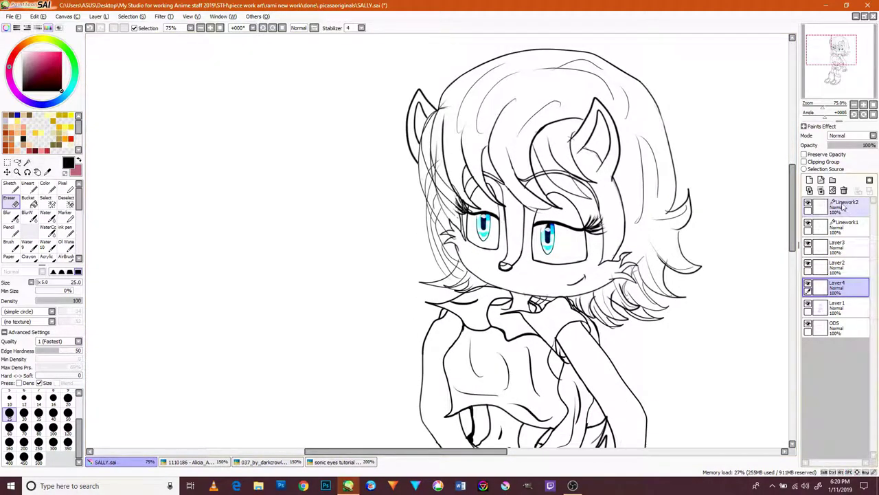
scroll(453, 189, up, 3)
drag(408, 320, 304, 375)
key(ctrl+z)
mouse_move(402, 331)
mouse_down()
mouse_move(288, 357)
mouse_move(317, 368)
mouse_up()
drag(374, 227, 363, 313)
drag(368, 138, 327, 307)
drag(302, 199, 336, 268)
drag(347, 127, 315, 268)
drag(381, 82, 317, 192)
drag(391, 192, 313, 418)
Step: Draw thin inner strand lines inside the pointed tufts on the right side of the hair
scroll(407, 224, down, 3)
mouse_move(683, 311)
mouse_down()
mouse_move(620, 337)
mouse_move(666, 347)
mouse_up()
scroll(652, 330, up, 4)
mouse_move(724, 298)
mouse_down()
mouse_move(691, 330)
mouse_move(615, 338)
mouse_up()
drag(662, 309, 606, 351)
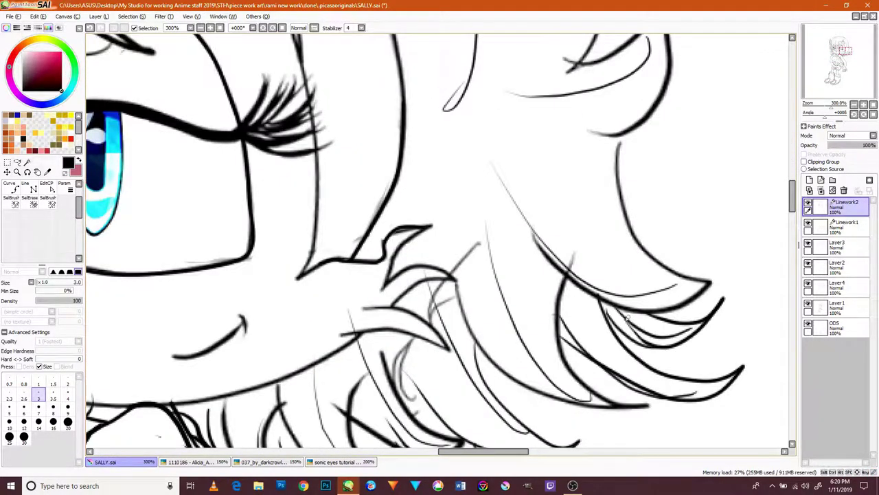
scroll(612, 330, down, 1)
drag(700, 261, 632, 282)
drag(701, 275, 615, 309)
scroll(636, 199, down, 1)
scroll(646, 186, up, 4)
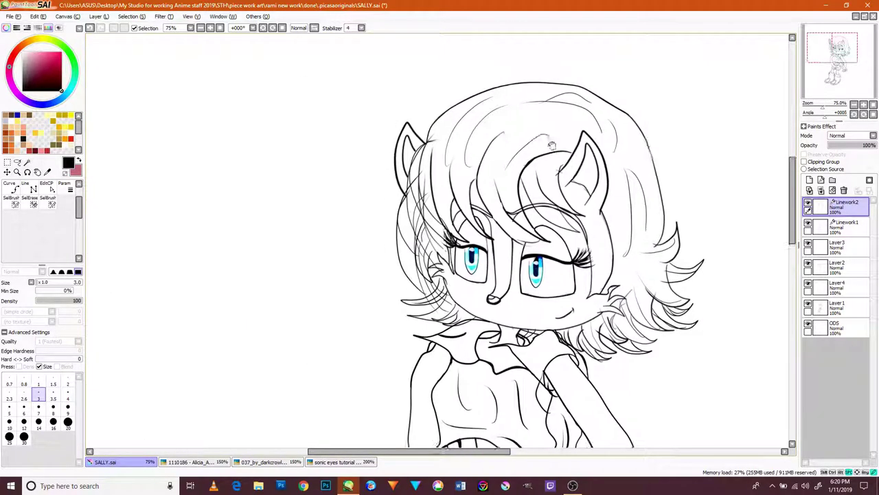
Step: Add more thin strand lines to the hair below the cheek and down the right side of the head
scroll(501, 242, down, 2)
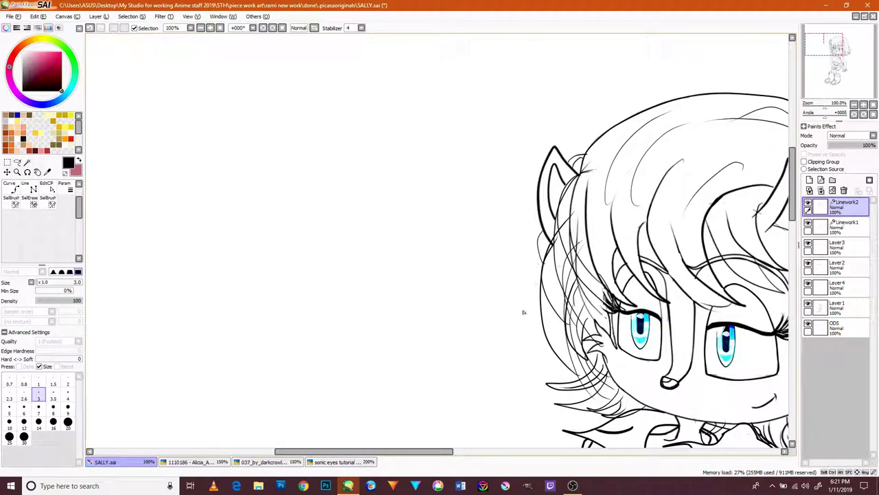
scroll(711, 195, up, 1)
scroll(613, 334, up, 3)
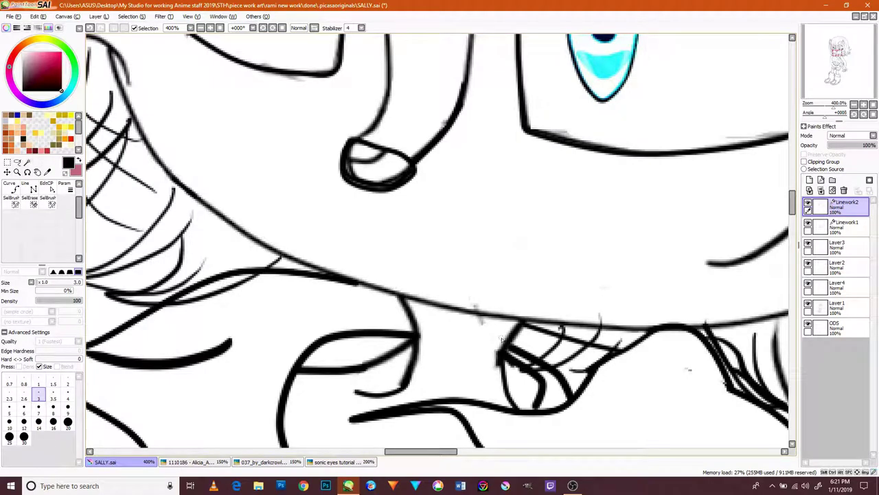
scroll(364, 323, down, 2)
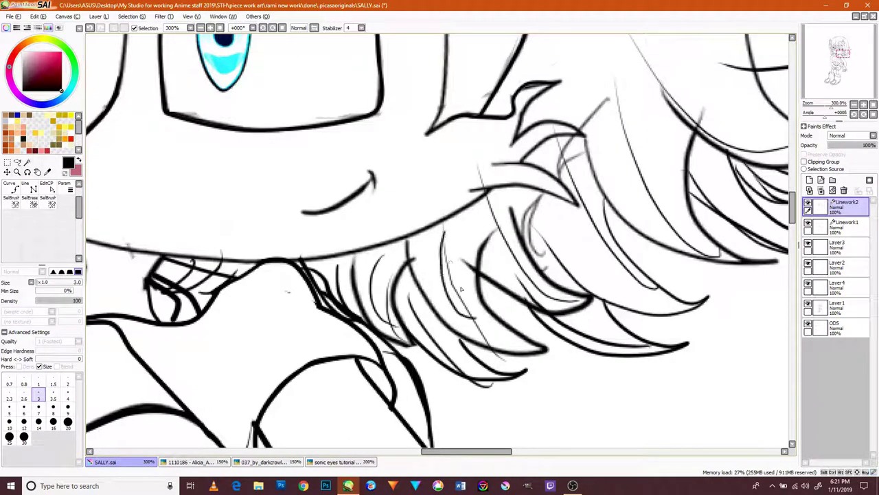
scroll(460, 278, down, 2)
drag(439, 251, 547, 306)
drag(597, 224, 610, 270)
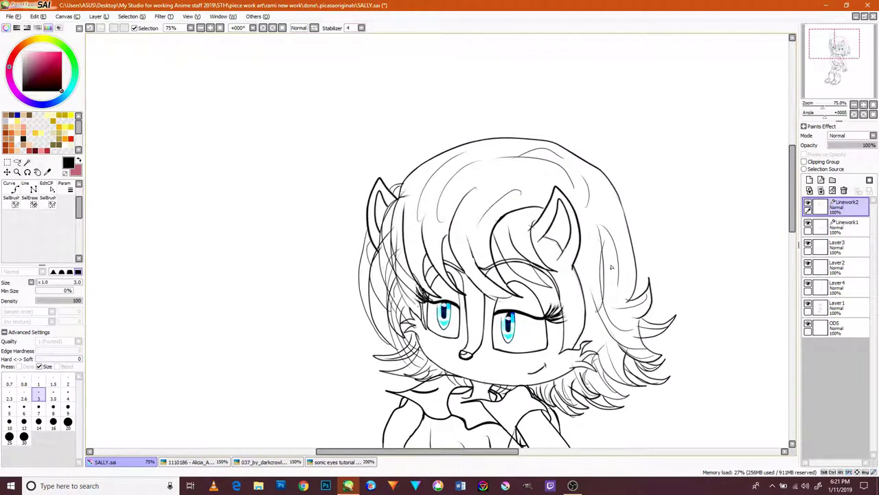
Step: Draw thin fold lines in the character's clothing around the waist and shorts
scroll(415, 245, down, 2)
scroll(387, 208, up, 4)
drag(387, 209, 392, 272)
mouse_move(405, 227)
mouse_down()
mouse_move(377, 188)
mouse_move(408, 286)
mouse_up()
drag(412, 141, 437, 214)
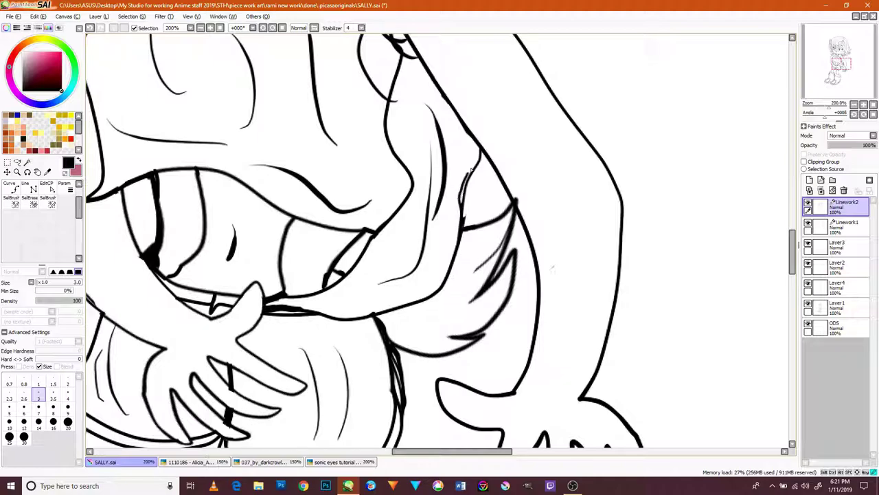
scroll(386, 290, up, 2)
scroll(289, 410, down, 1)
drag(316, 283, 257, 377)
mouse_move(385, 412)
mouse_down()
mouse_move(317, 243)
mouse_move(233, 202)
mouse_up()
scroll(233, 202, down, 3)
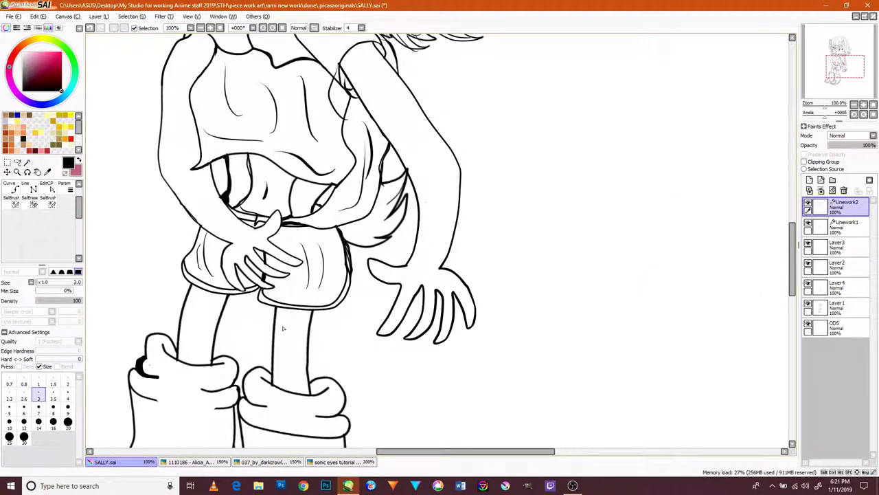
Step: Handwrite the character's name "Sally Alicia Acorn" on the blank canvas to the right of the figure
scroll(286, 317, down, 3)
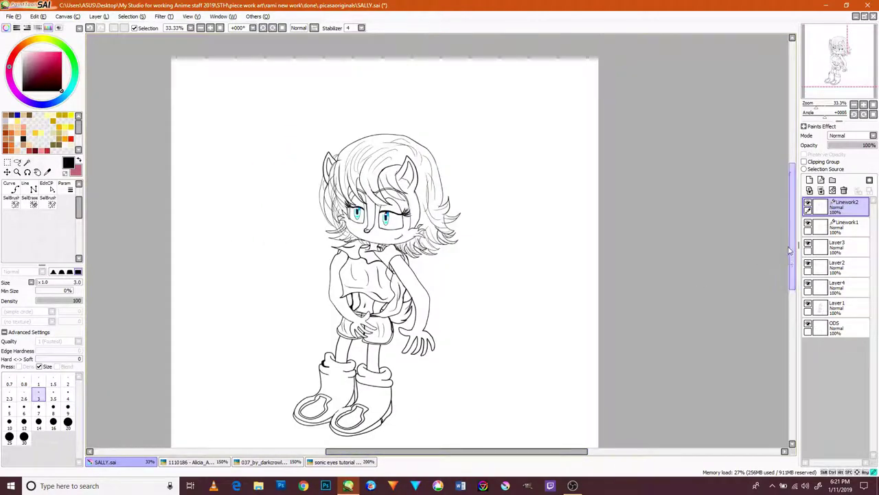
scroll(378, 117, up, 2)
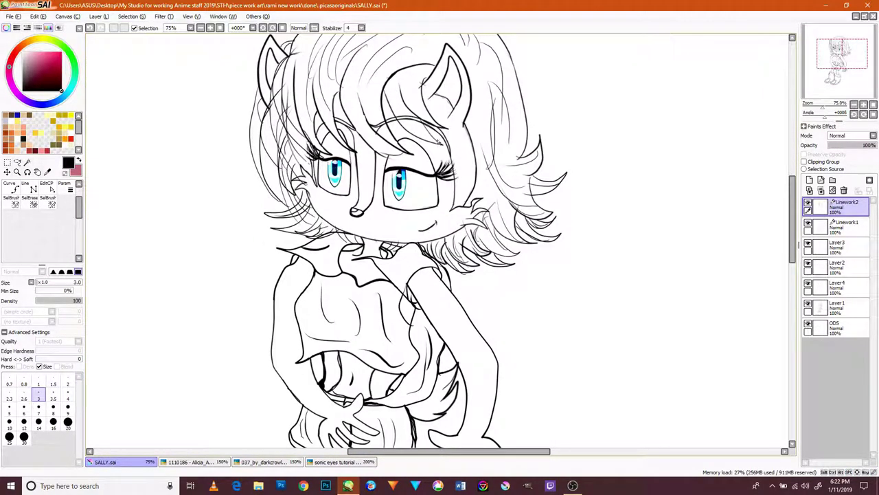
scroll(539, 327, down, 3)
scroll(561, 336, down, 1)
mouse_move(530, 316)
mouse_down()
mouse_move(588, 292)
mouse_move(624, 317)
mouse_up()
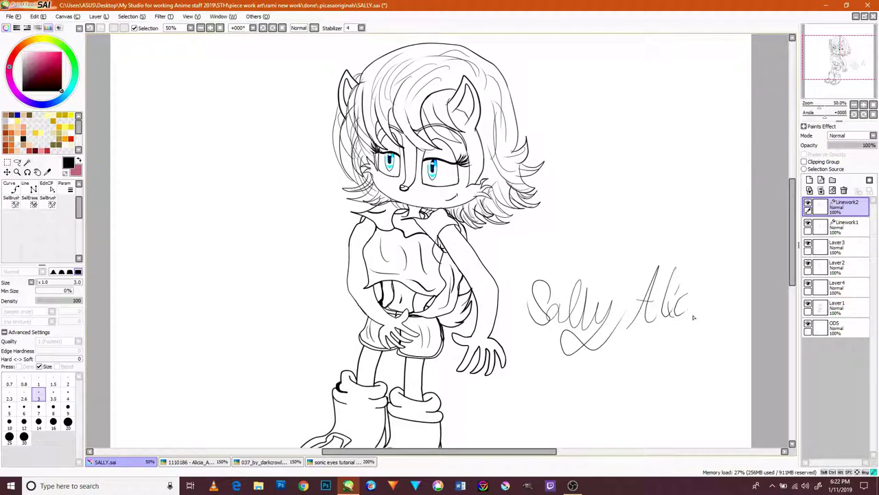
scroll(683, 336, down, 1)
scroll(561, 321, up, 1)
Step: Handwrite a short mark and a flourished signature below the character's name
mouse_move(555, 294)
mouse_down()
mouse_move(549, 353)
mouse_move(599, 330)
mouse_up()
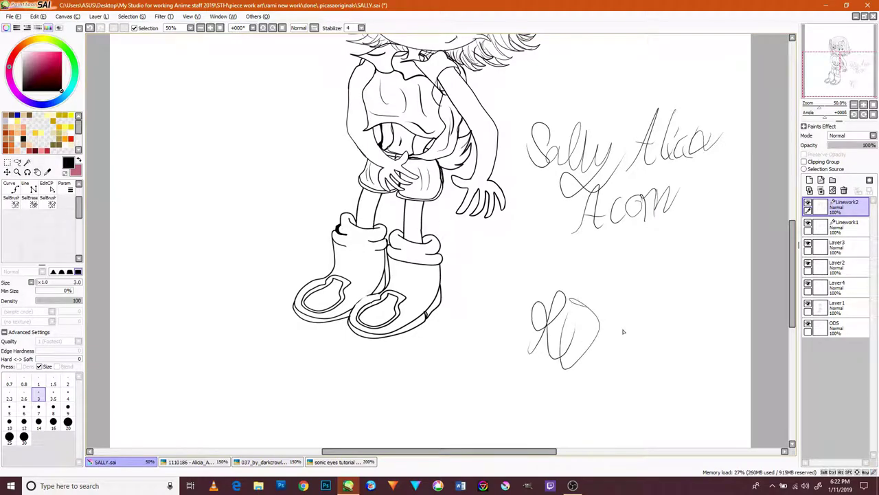
drag(495, 434, 656, 429)
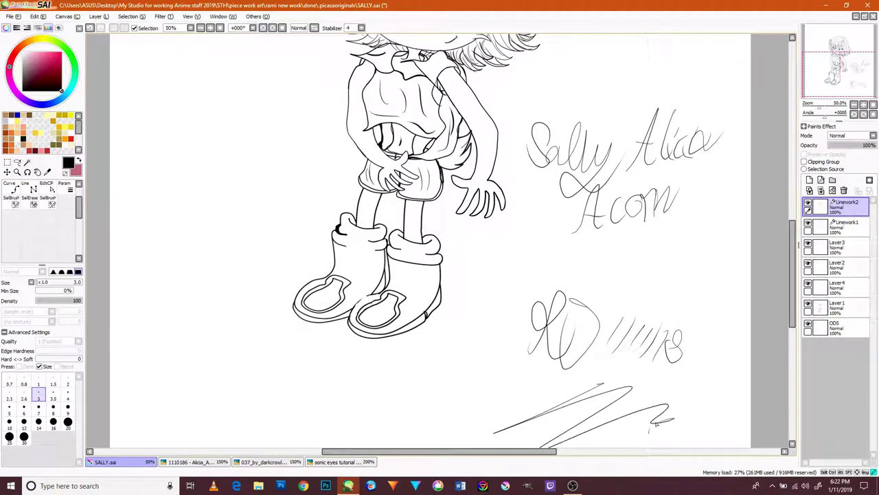
Step: Examine the finished linework of the face, the hair and the whole figure
scroll(680, 431, down, 1)
scroll(775, 247, up, 1)
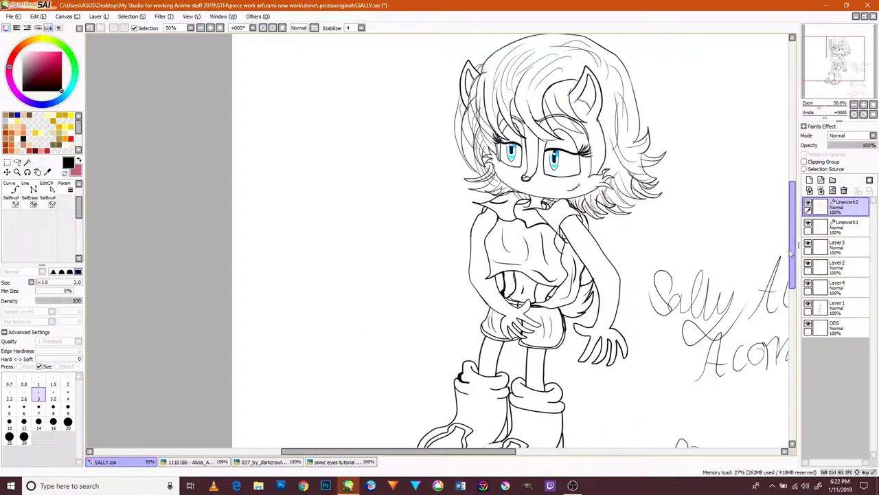
drag(439, 451, 412, 451)
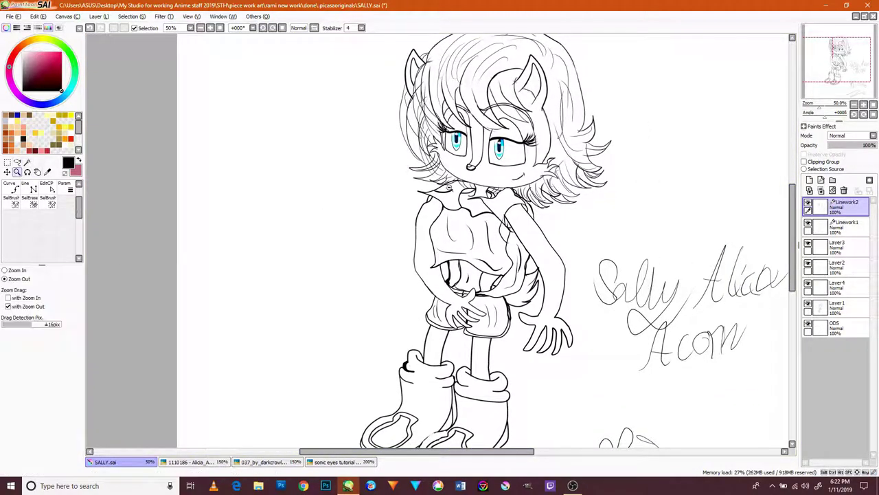
ctrl+alt+click(481, 169)
scroll(441, 197, up, 5)
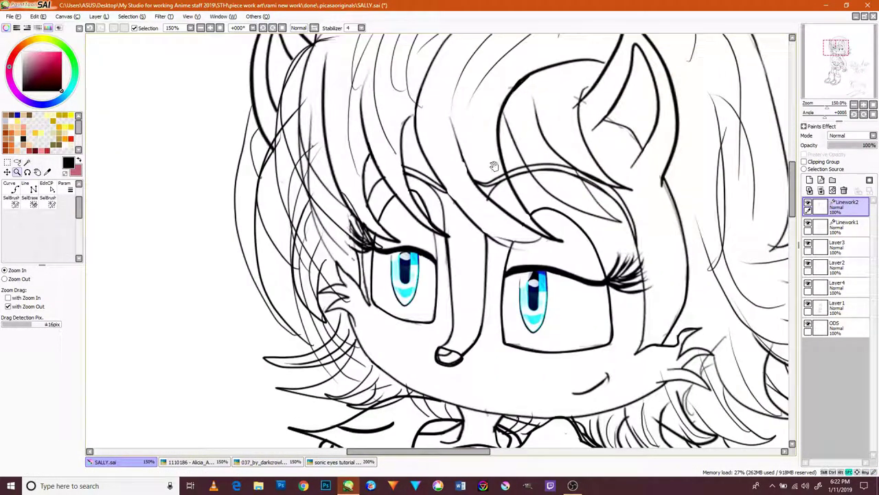
drag(639, 451, 454, 206)
scroll(454, 206, down, 2)
scroll(740, 232, down, 2)
scroll(748, 259, up, 1)
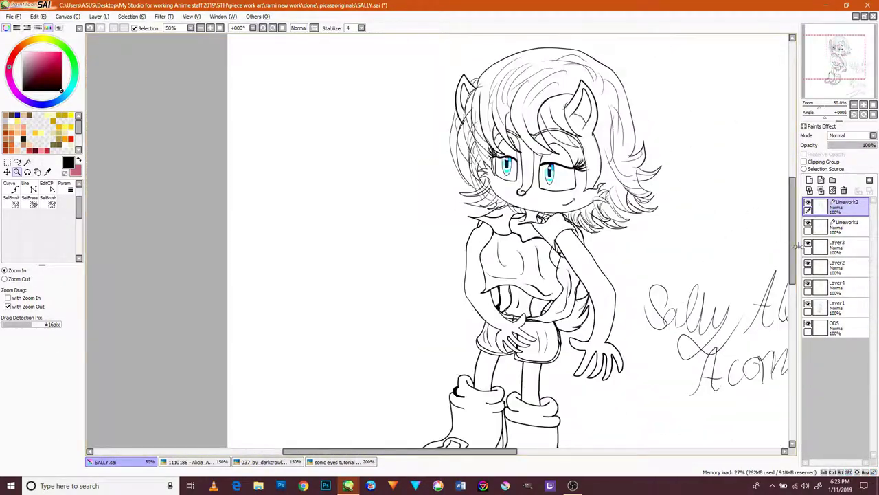
right_click(573, 485)
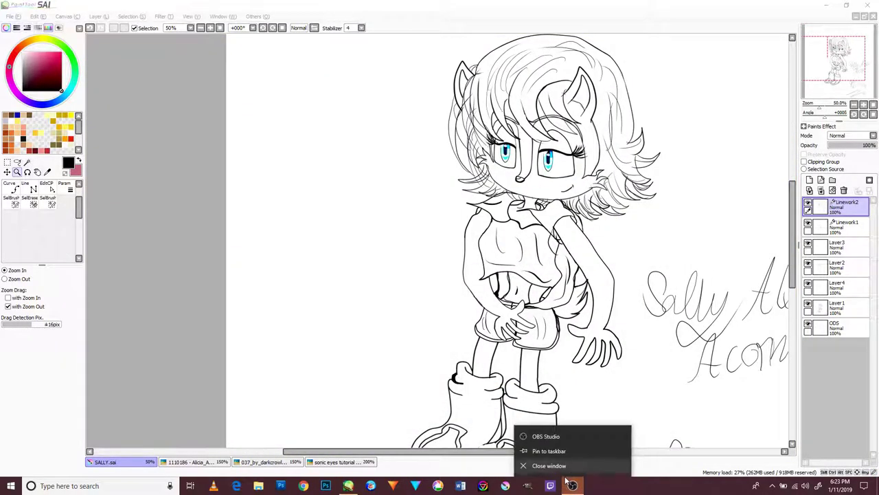
click(573, 486)
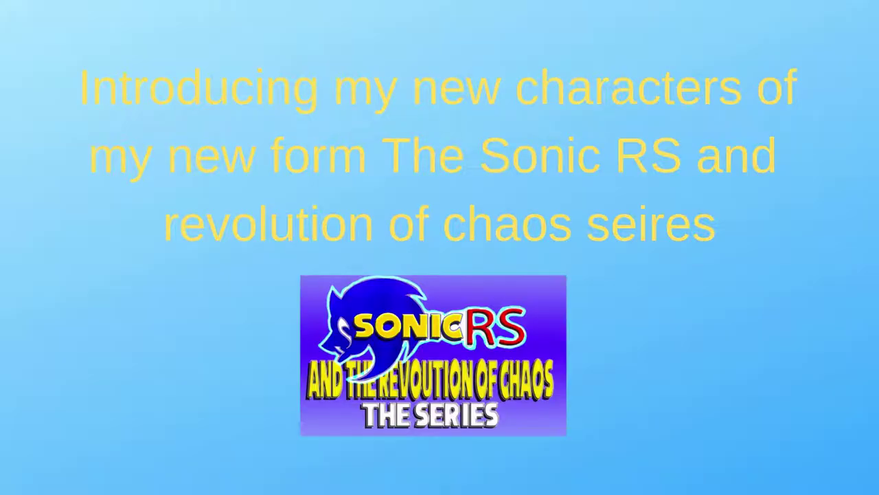